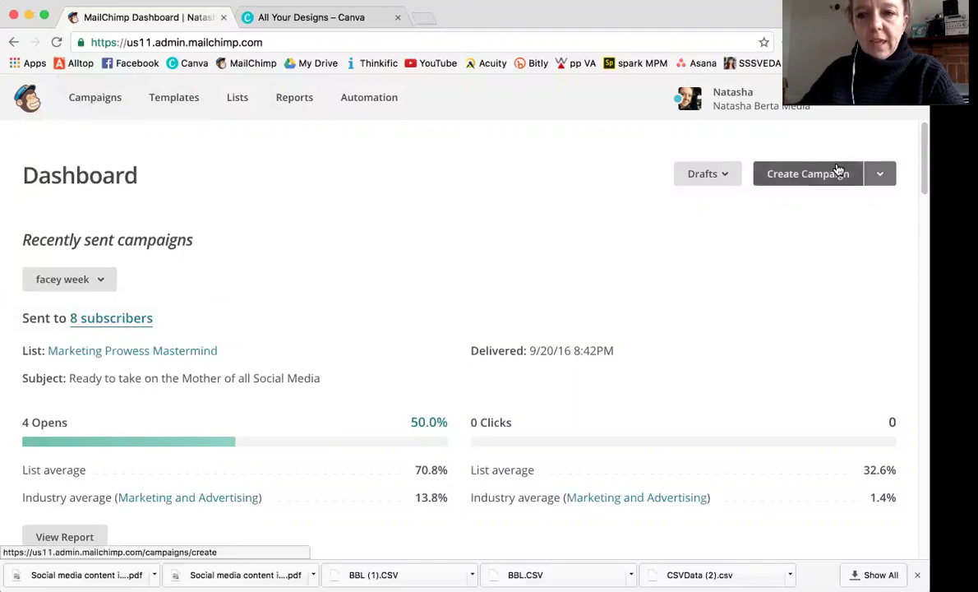
Create a Regular campaign sent to the Entire list of 300 recipients and continue.
{"action": "left_click", "coordinate": [881, 176]}
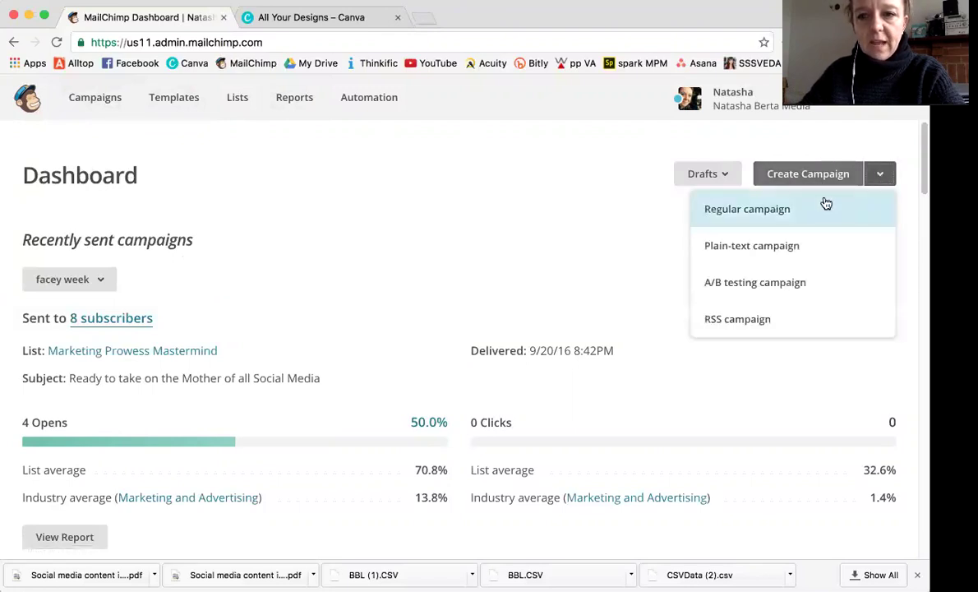
{"action": "left_click", "coordinate": [760, 212]}
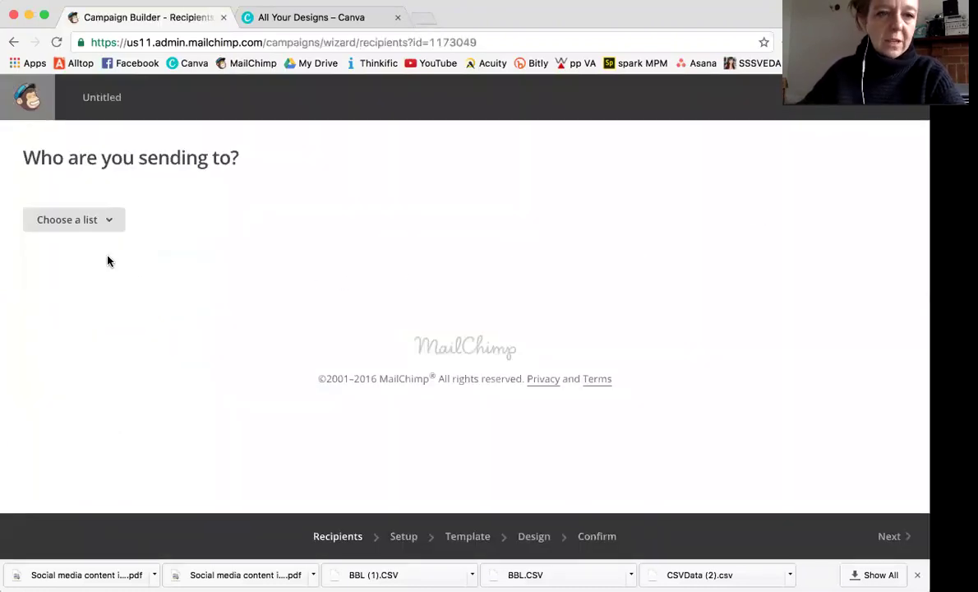
{"action": "left_click", "coordinate": [107, 221]}
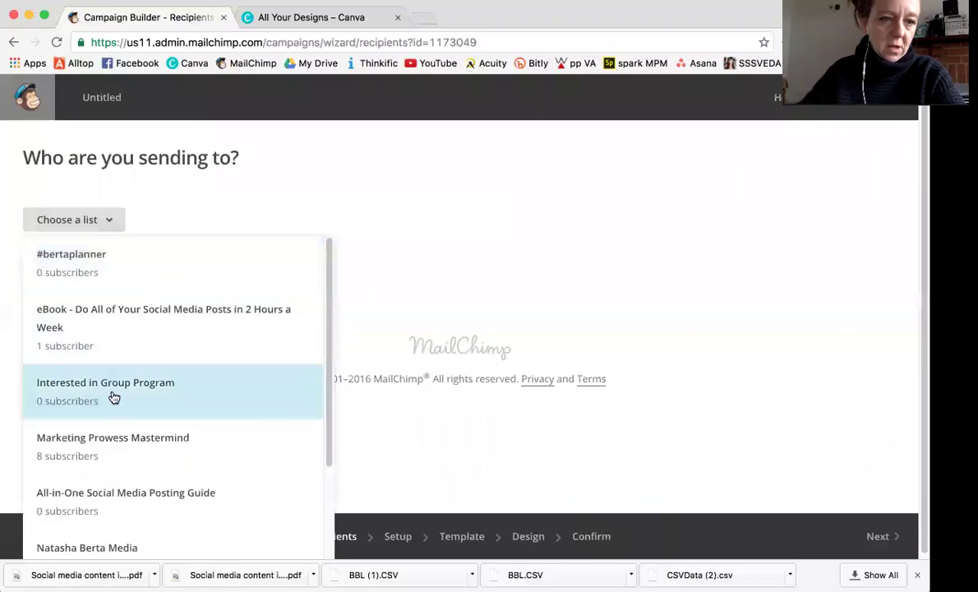
{"action": "scroll", "coordinate": [112, 400], "scroll_direction": "down", "scroll_amount": 3}
{"action": "left_click", "coordinate": [99, 439]}
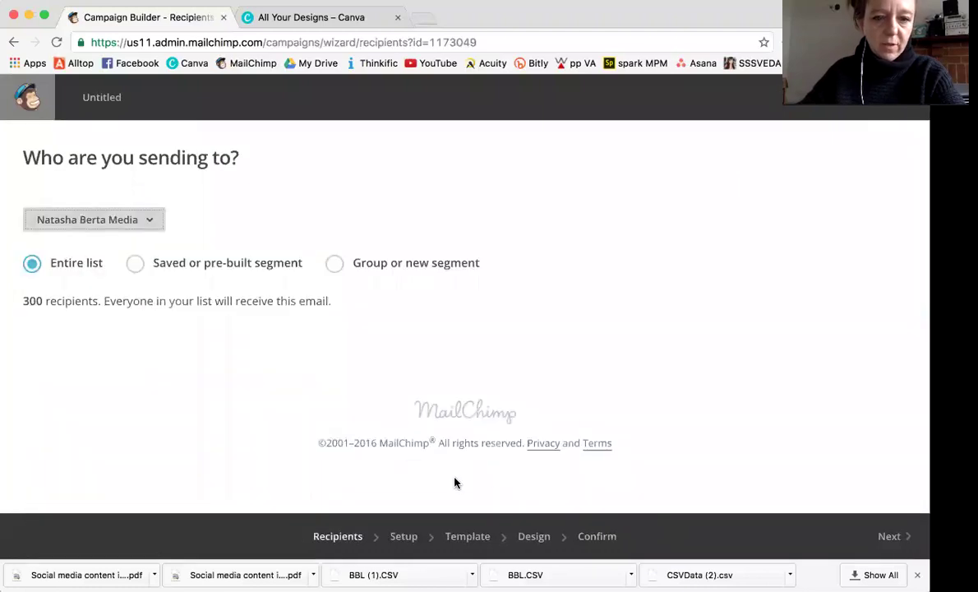
{"action": "left_click", "coordinate": [888, 537]}
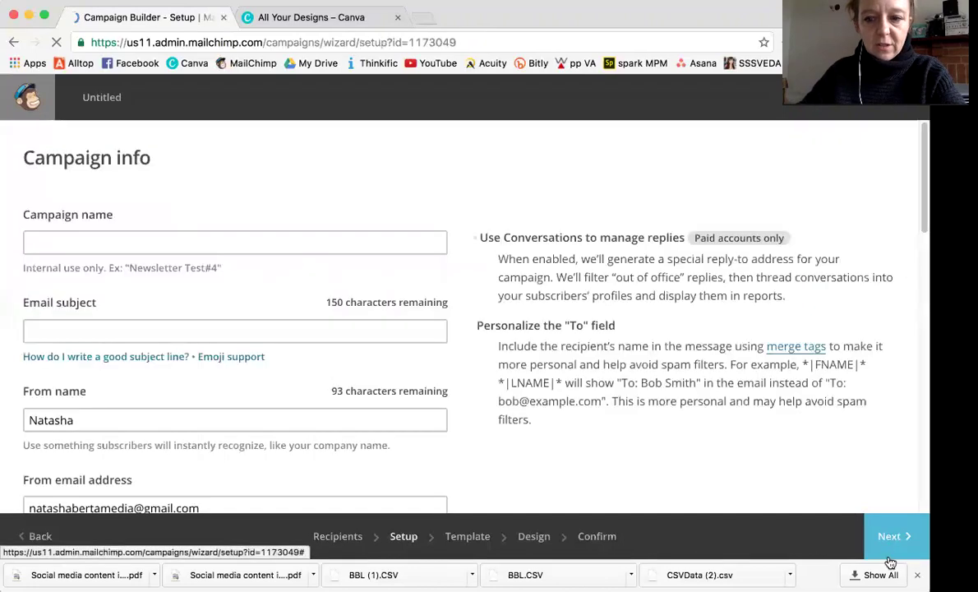
Name the campaign 'weekendind 30/9' and set the email subject to 'owfnofnowfno'.
{"action": "left_click", "coordinate": [75, 245]}
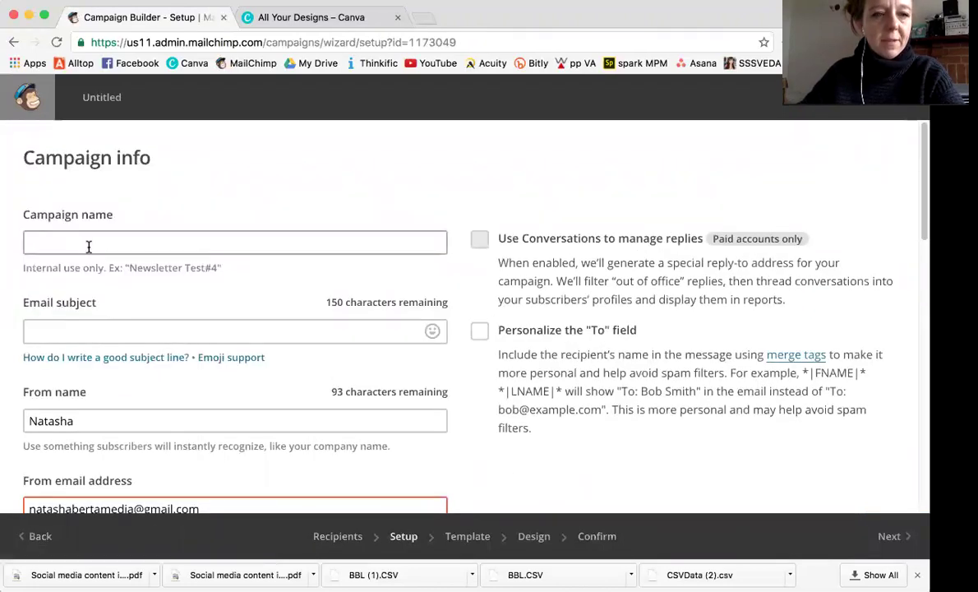
{"action": "left_click", "coordinate": [89, 247]}
{"action": "type", "text": "WEEK"}
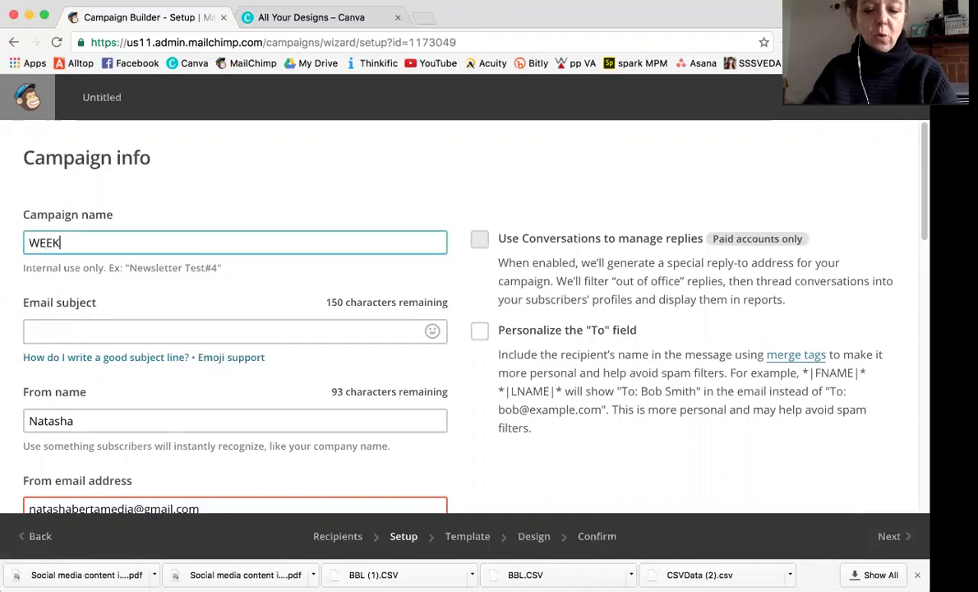
{"action": "type", "text": "END"}
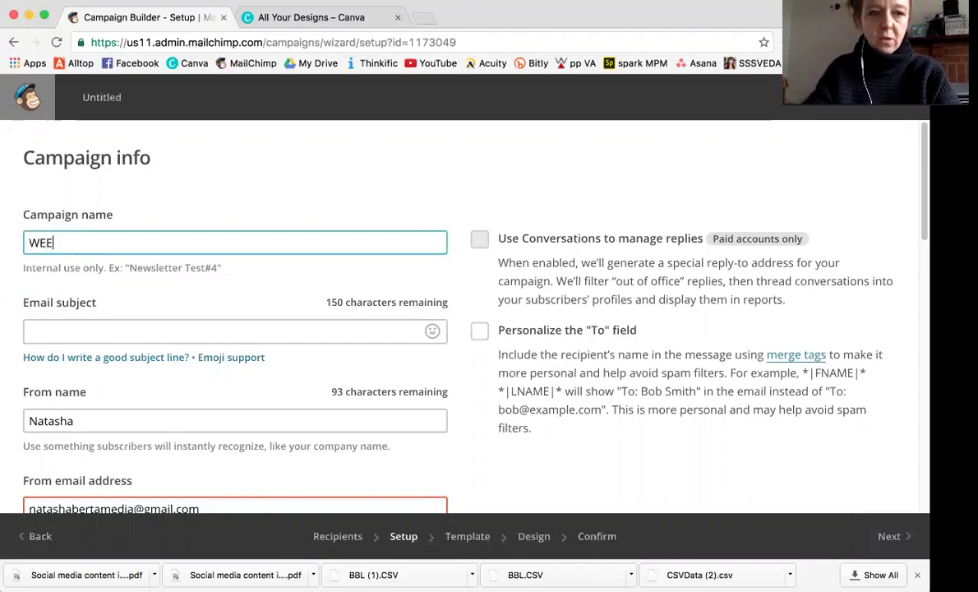
{"action": "key", "text": "BackSpace"}
{"action": "key", "text": "BackSpace"}
{"action": "key", "text": "BackSpace"}
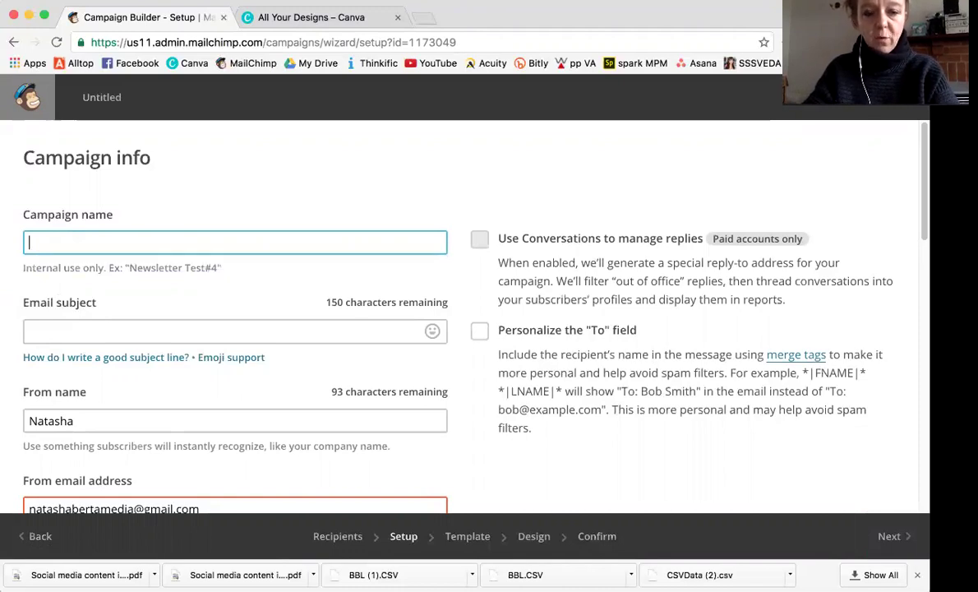
{"action": "type", "text": "weekendind 30/"}
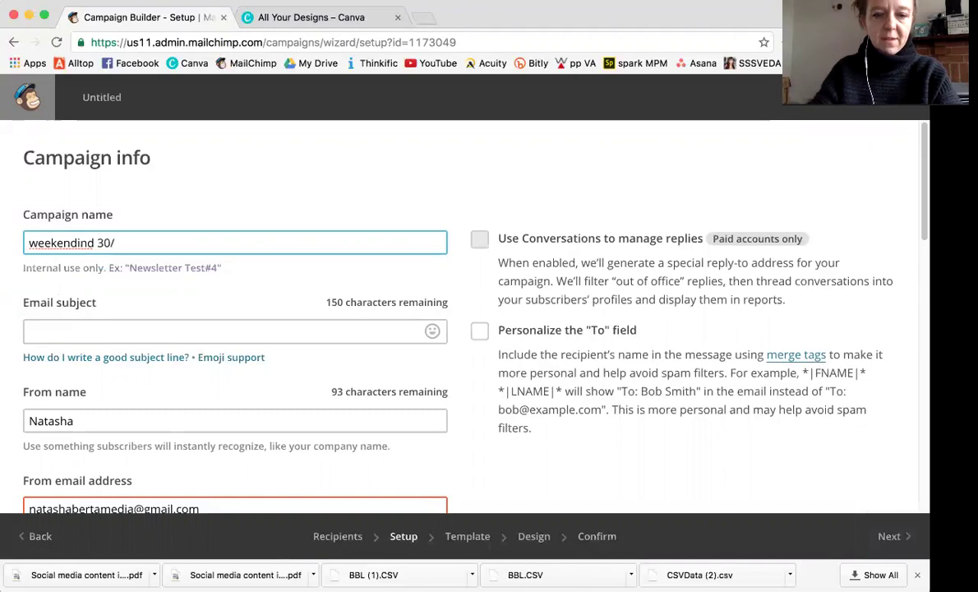
{"action": "type", "text": "9"}
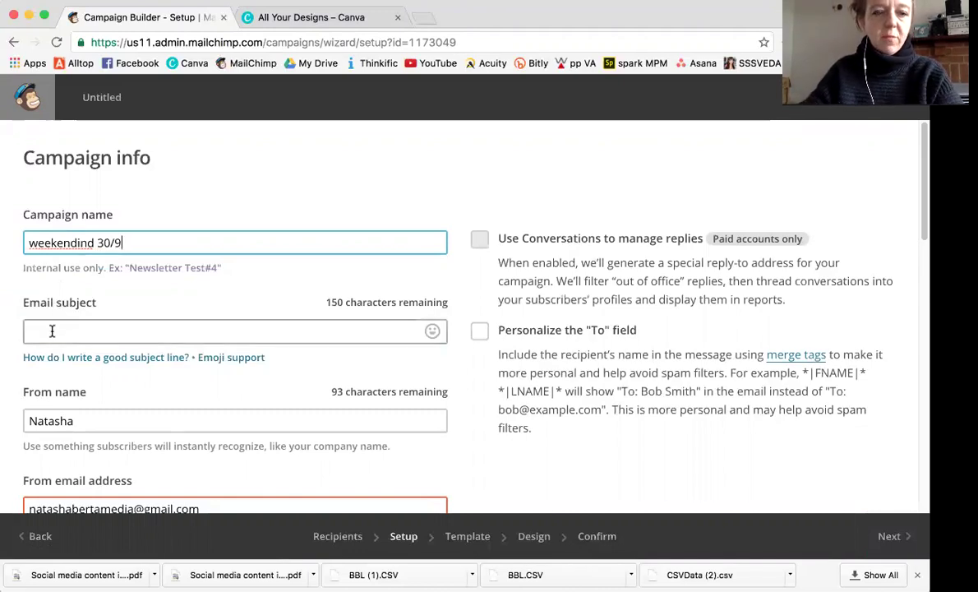
{"action": "left_click", "coordinate": [52, 331]}
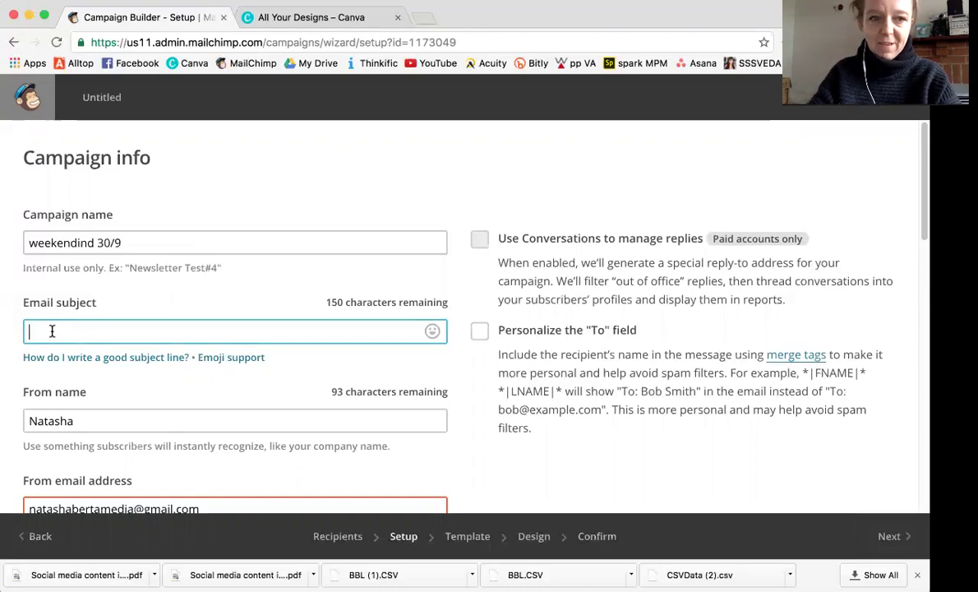
{"action": "type", "text": "owfnofnowfno"}
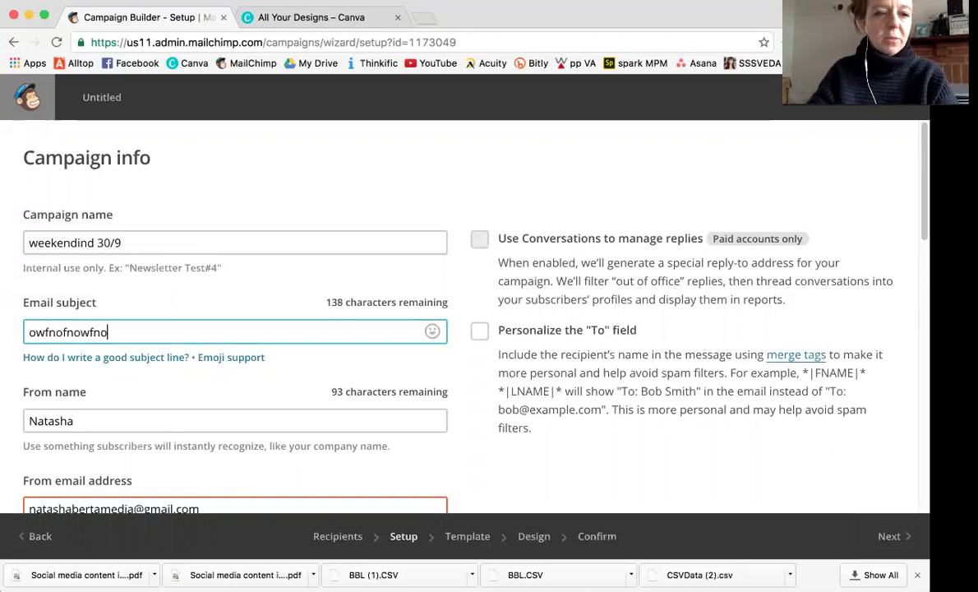
Complete the From name with the sender's surname and edit the From e-mail address.
{"action": "left_click", "coordinate": [82, 414]}
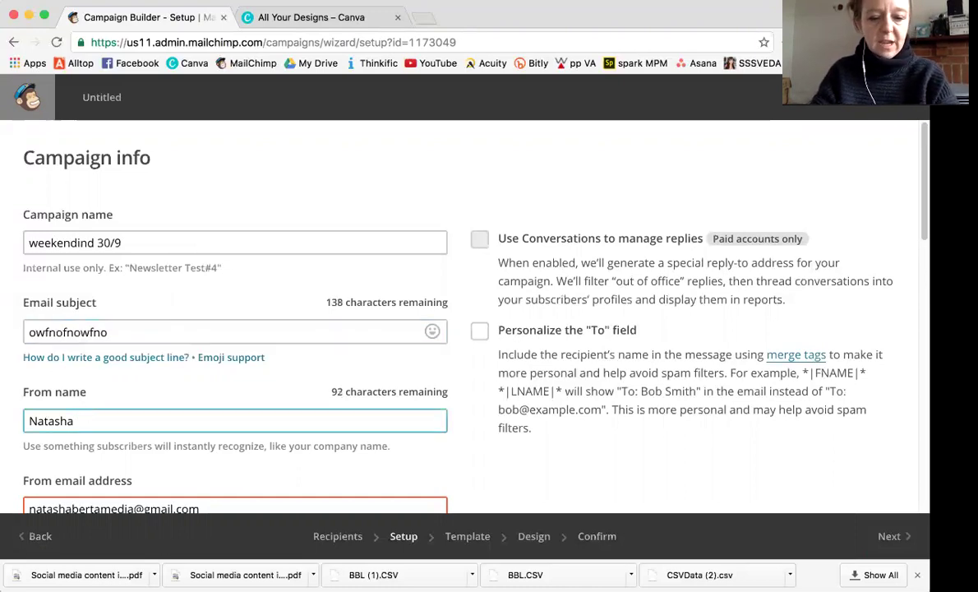
{"action": "type", "text": "Berta"}
{"action": "scroll", "coordinate": [94, 415], "scroll_direction": "down", "scroll_amount": 3}
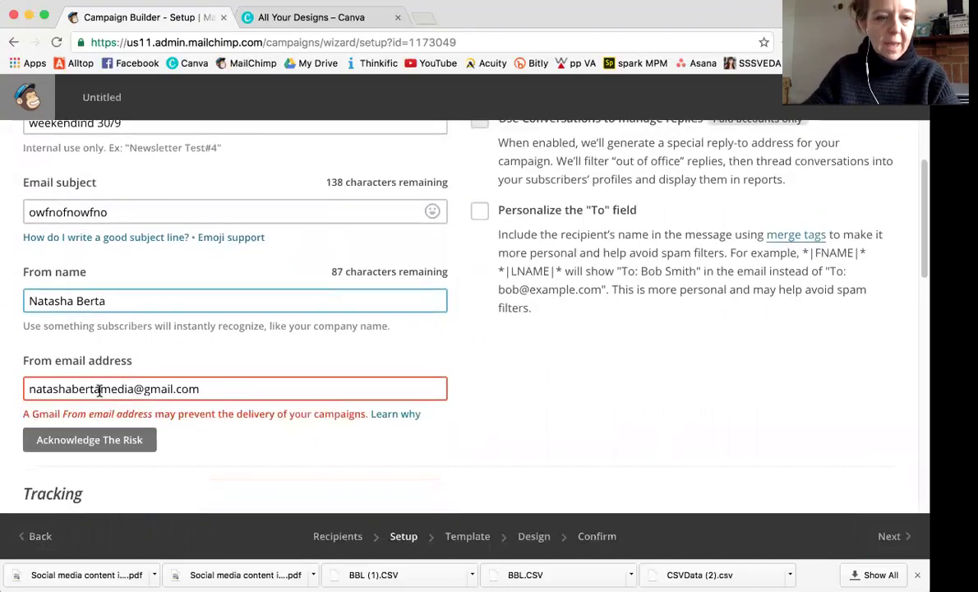
{"action": "left_click_drag", "start_coordinate": [99, 388], "coordinate": [168, 388]}
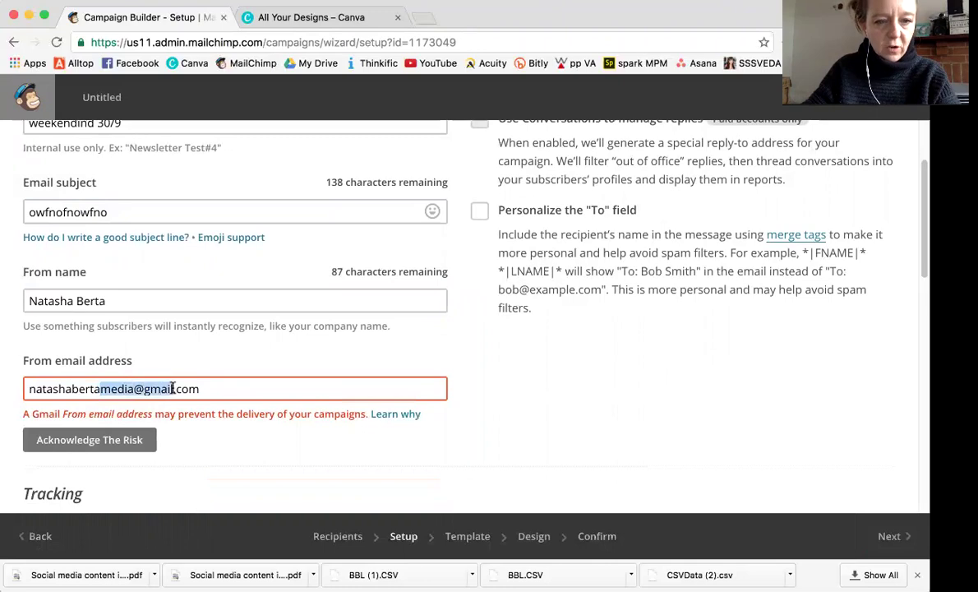
{"action": "type", "text": "@"}
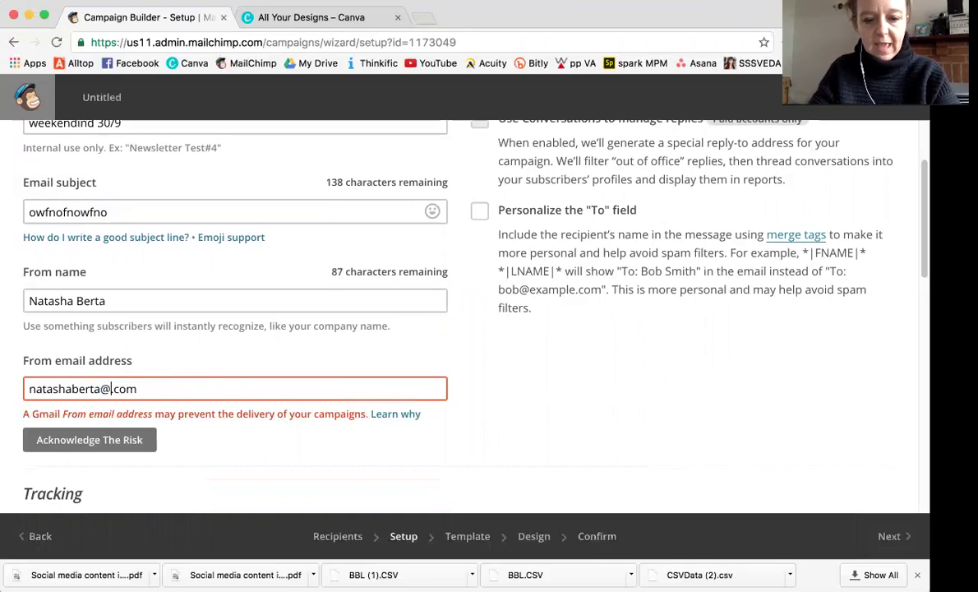
{"action": "type", "text": "me"}
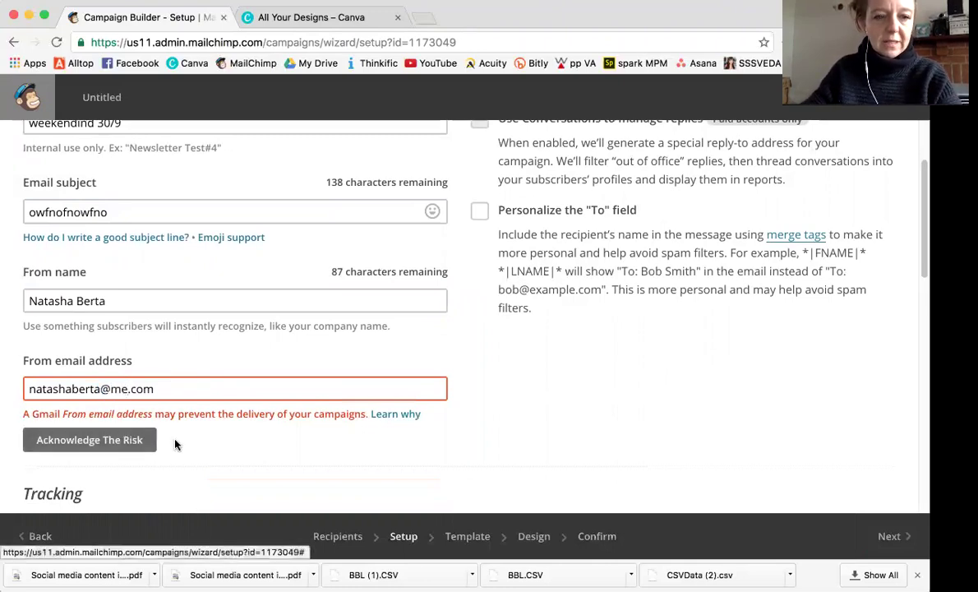
{"action": "scroll", "coordinate": [191, 445], "scroll_direction": "down", "scroll_amount": 10}
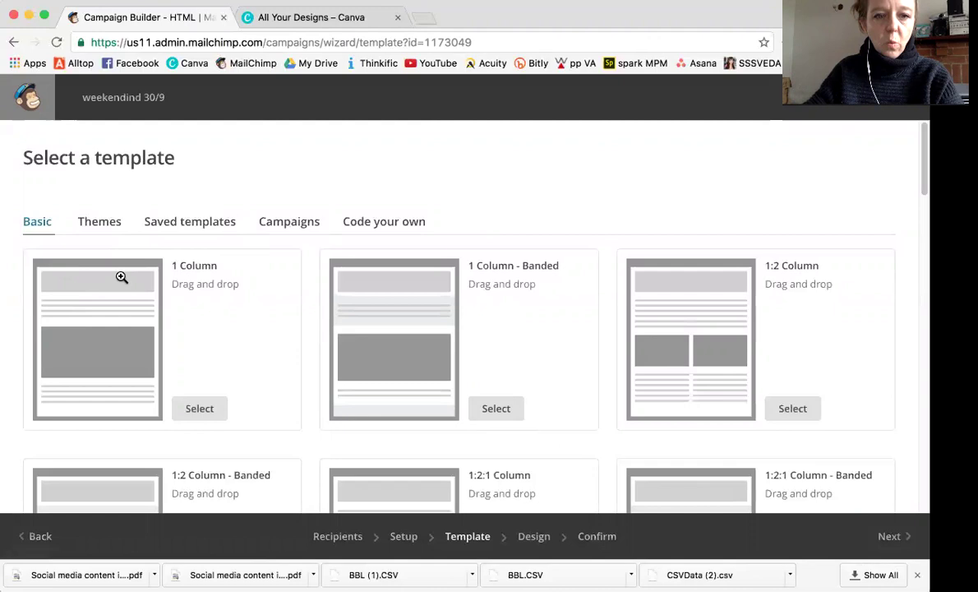
Select the Basic 1 Column template.
{"action": "left_click", "coordinate": [198, 408]}
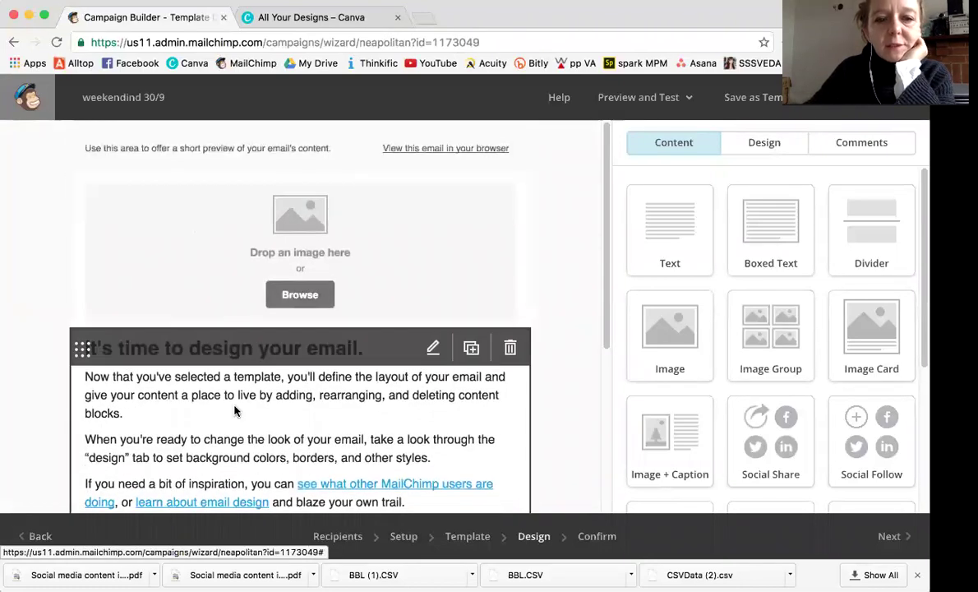
Replace the preview text with 'jifwbuifwbf', save it, and open the header image block.
{"action": "scroll", "coordinate": [302, 370], "scroll_direction": "down", "scroll_amount": 5}
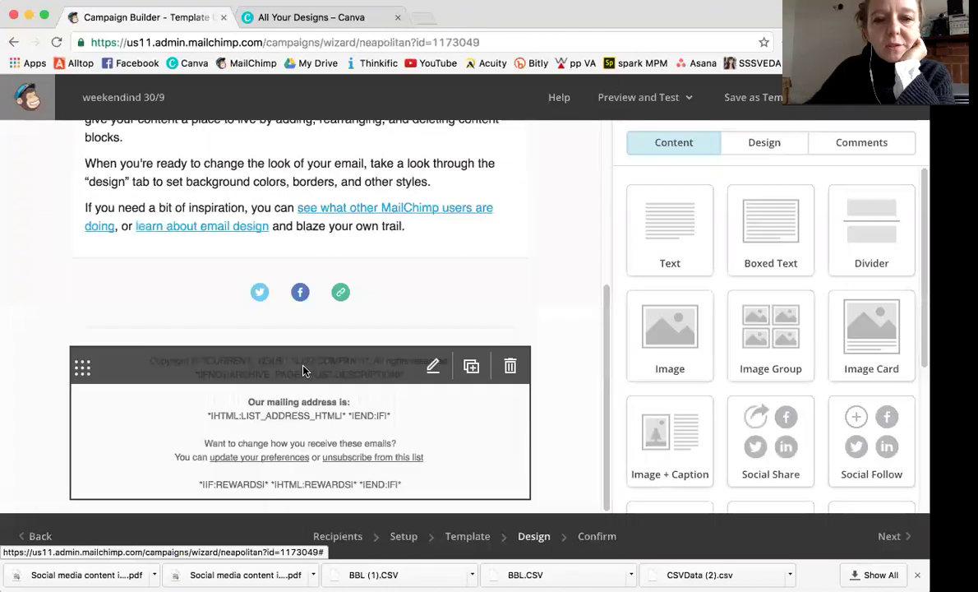
{"action": "scroll", "coordinate": [268, 176], "scroll_direction": "up", "scroll_amount": 5}
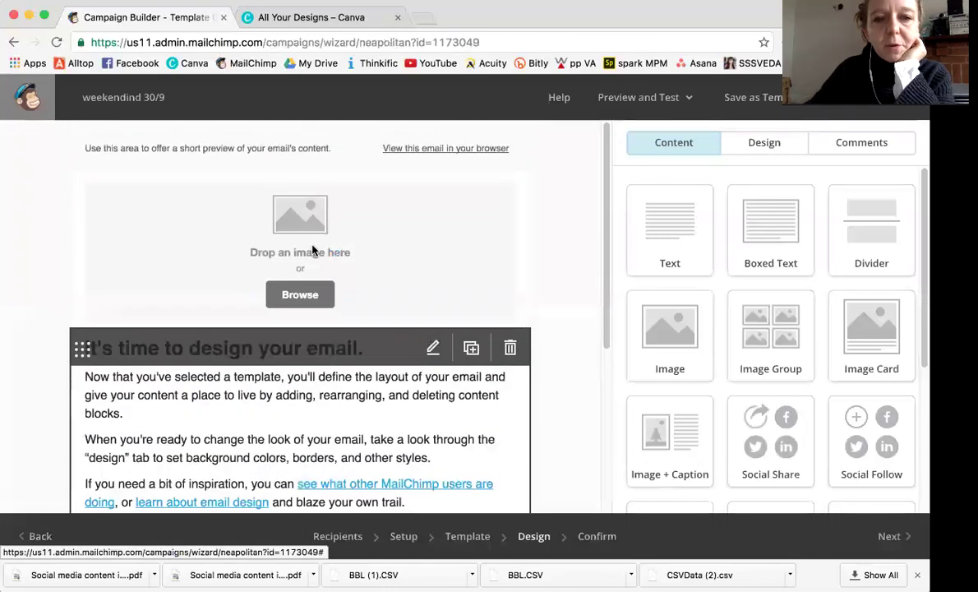
{"action": "scroll", "coordinate": [268, 165], "scroll_direction": "up", "scroll_amount": 1}
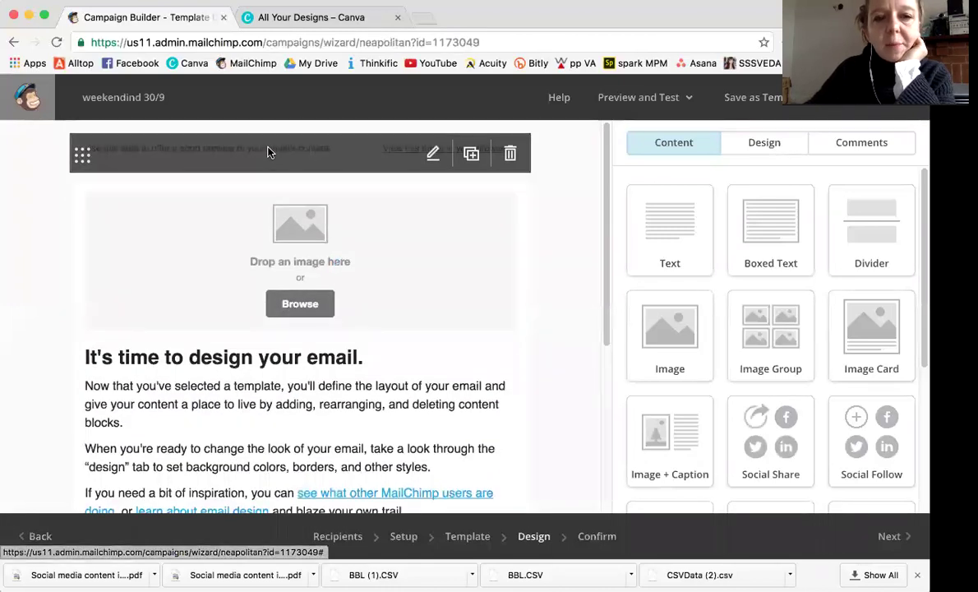
{"action": "left_click", "coordinate": [268, 152]}
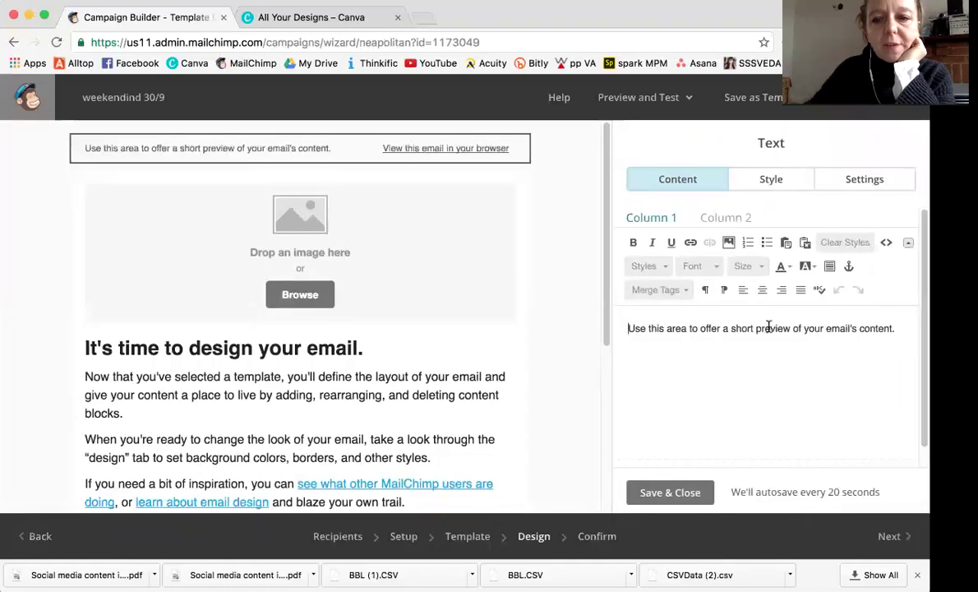
{"action": "triple_click", "coordinate": [753, 329]}
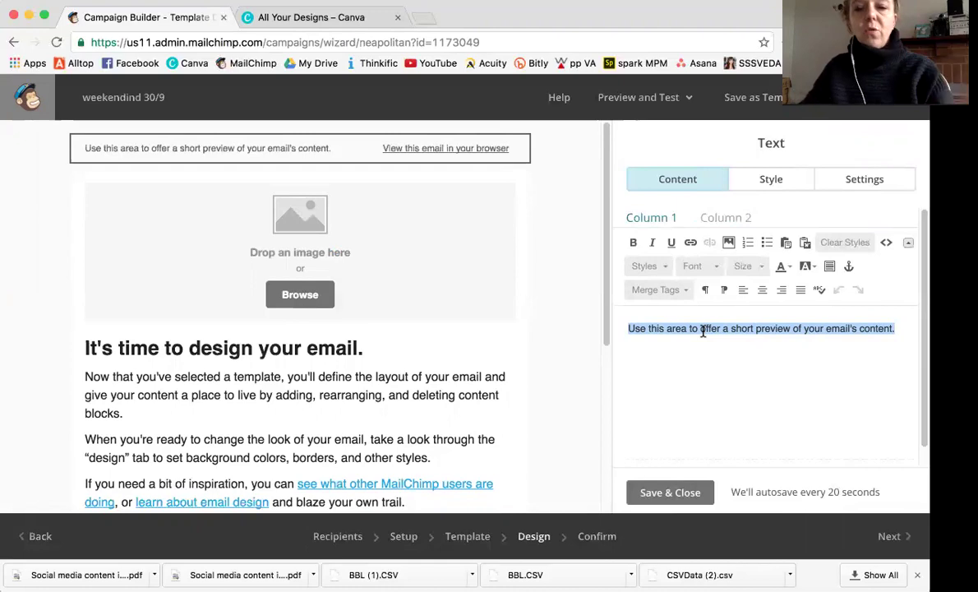
{"action": "type", "text": "jifwbuifwbf"}
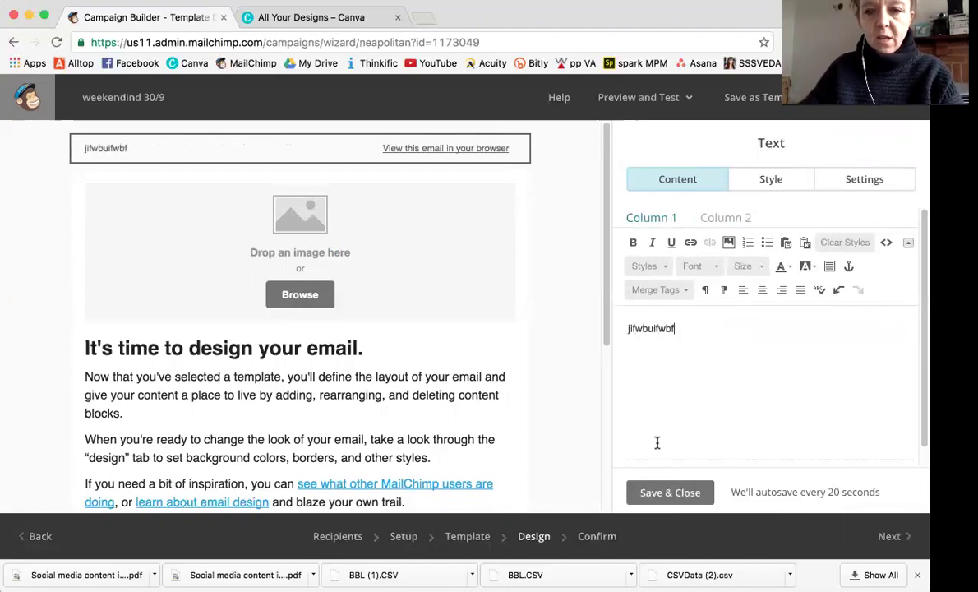
{"action": "left_click", "coordinate": [665, 495]}
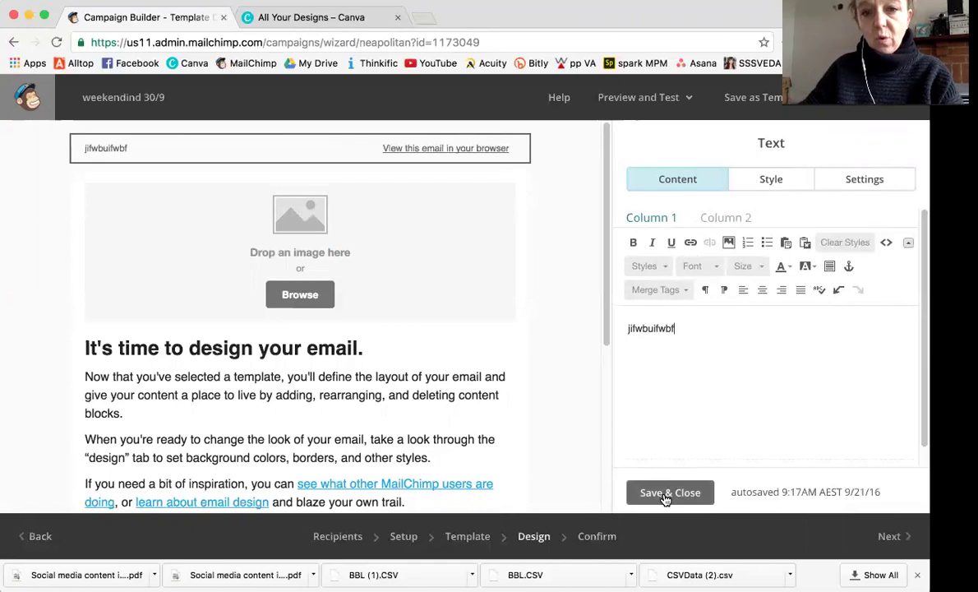
{"action": "left_click", "coordinate": [447, 282]}
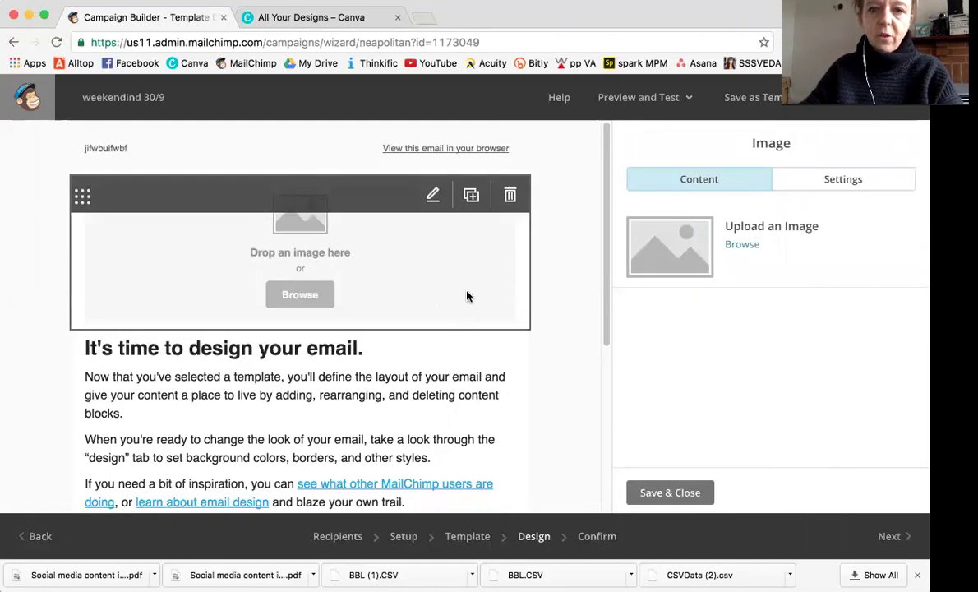
Save & Close the still-empty header image block to return to the content blocks panel.
{"action": "scroll", "coordinate": [367, 370], "scroll_direction": "down", "scroll_amount": 4}
{"action": "scroll", "coordinate": [370, 368], "scroll_direction": "up", "scroll_amount": 4}
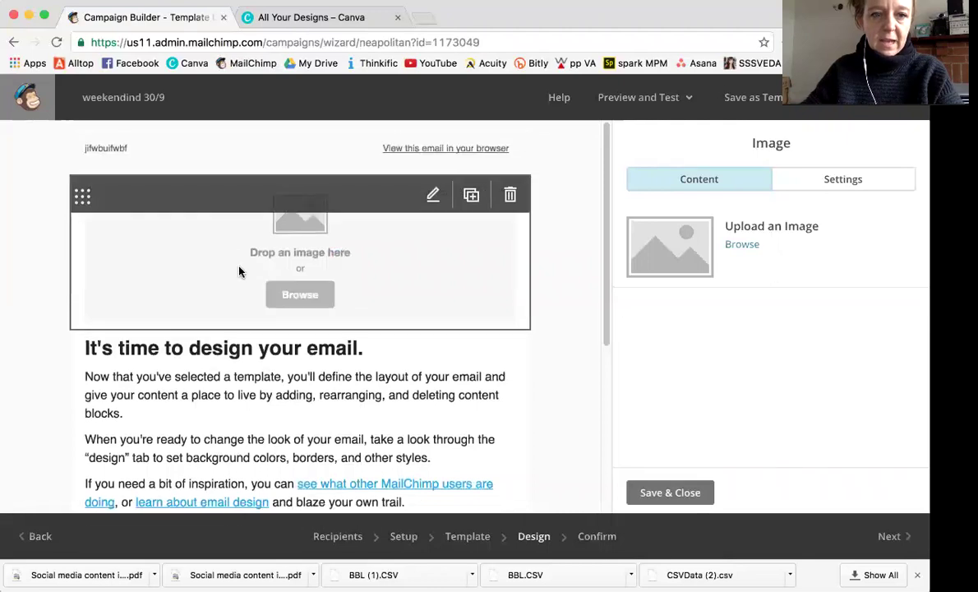
{"action": "scroll", "coordinate": [246, 399], "scroll_direction": "down", "scroll_amount": 3}
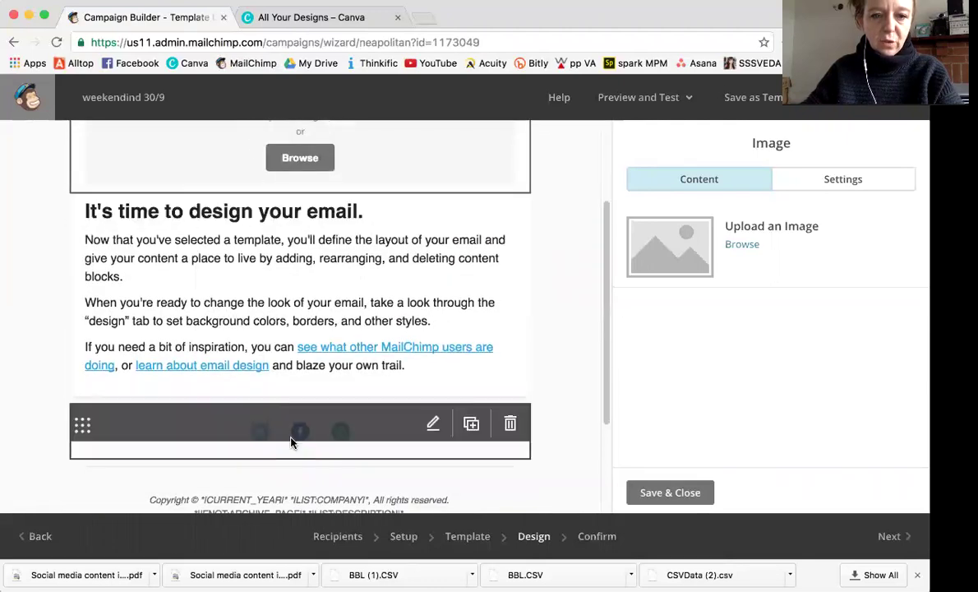
{"action": "scroll", "coordinate": [292, 442], "scroll_direction": "down", "scroll_amount": 3}
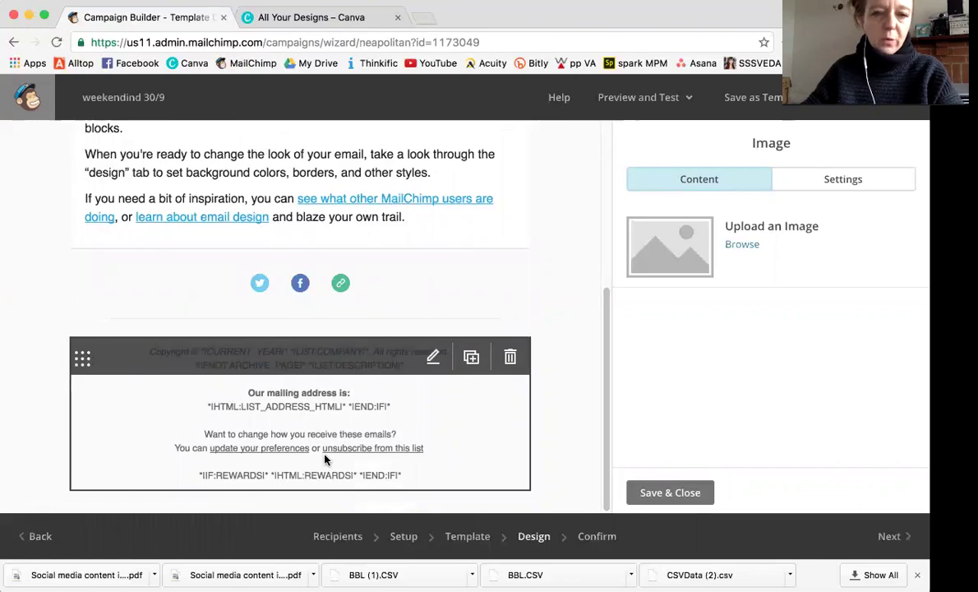
{"action": "scroll", "coordinate": [323, 452], "scroll_direction": "up", "scroll_amount": 1}
{"action": "scroll", "coordinate": [320, 444], "scroll_direction": "down", "scroll_amount": 1}
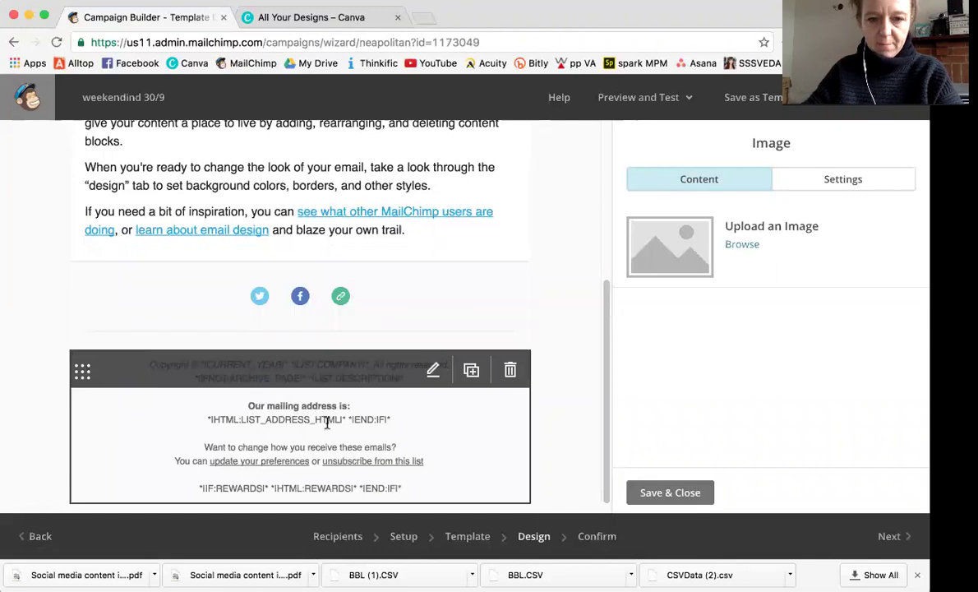
{"action": "scroll", "coordinate": [299, 404], "scroll_direction": "up", "scroll_amount": 6}
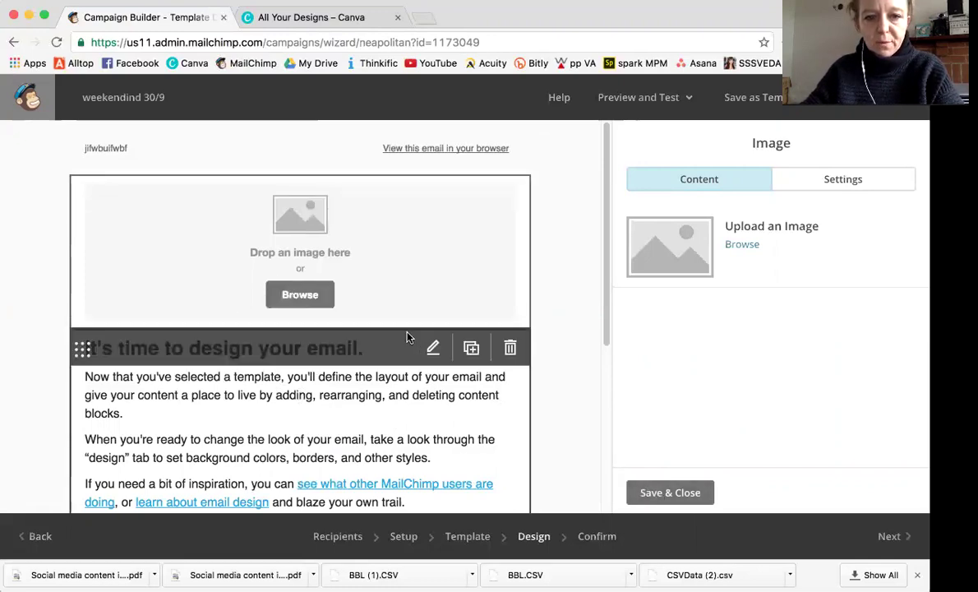
{"action": "left_click", "coordinate": [670, 493]}
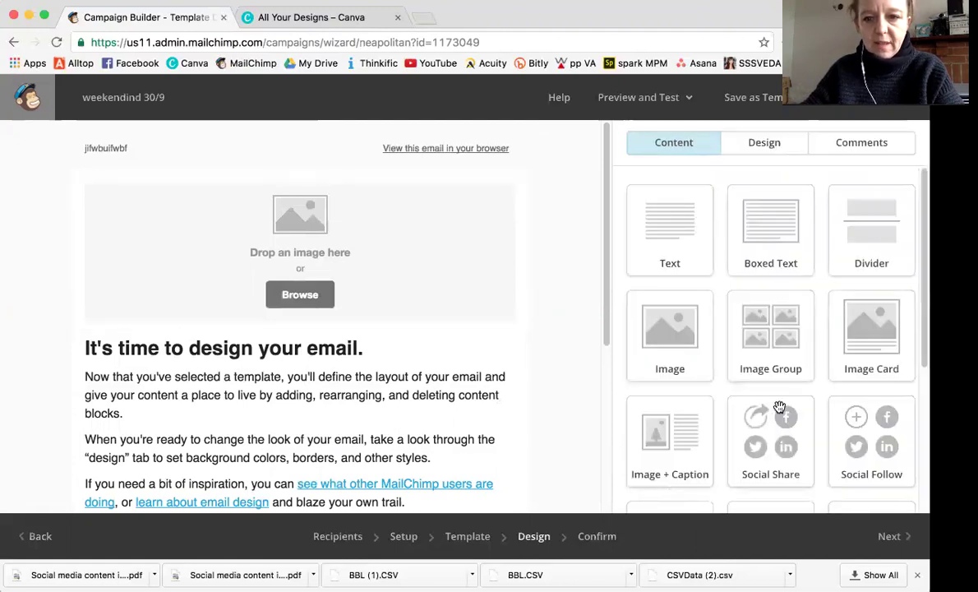
{"action": "scroll", "coordinate": [779, 407], "scroll_direction": "down", "scroll_amount": 3}
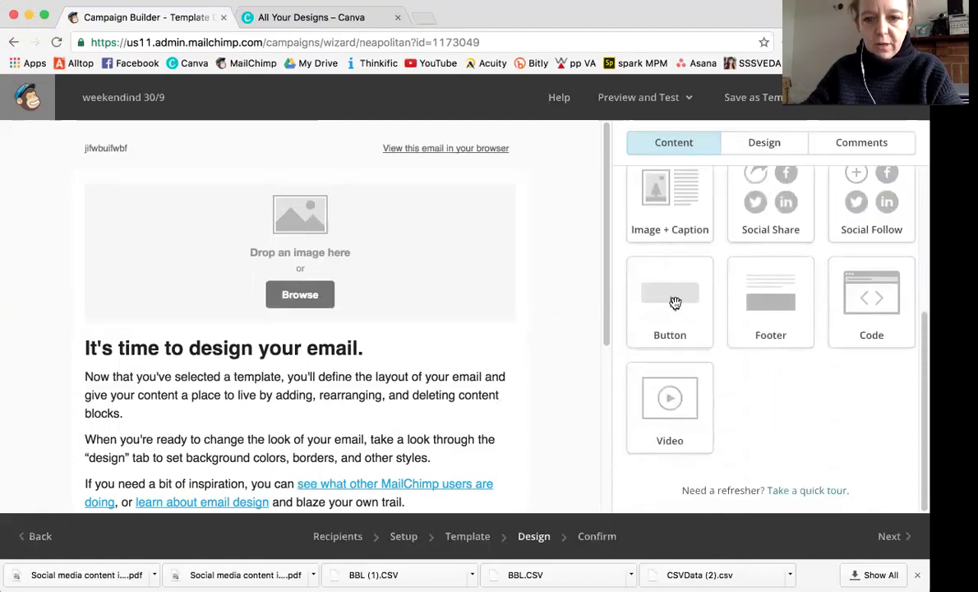
{"action": "scroll", "coordinate": [775, 345], "scroll_direction": "up", "scroll_amount": 3}
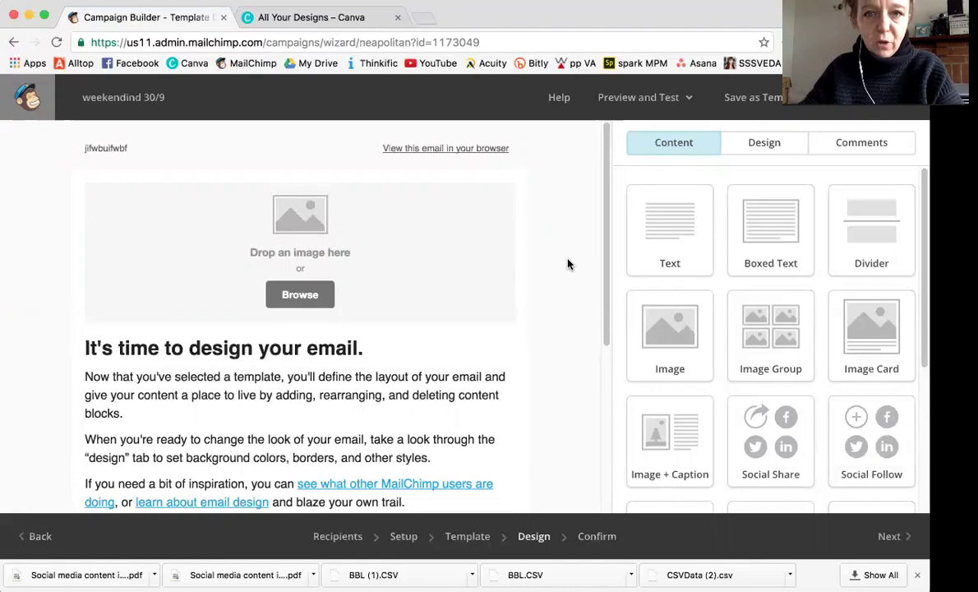
Upload an image to the File Manager and use everyday.jpg as the header image.
{"action": "left_click", "coordinate": [297, 298]}
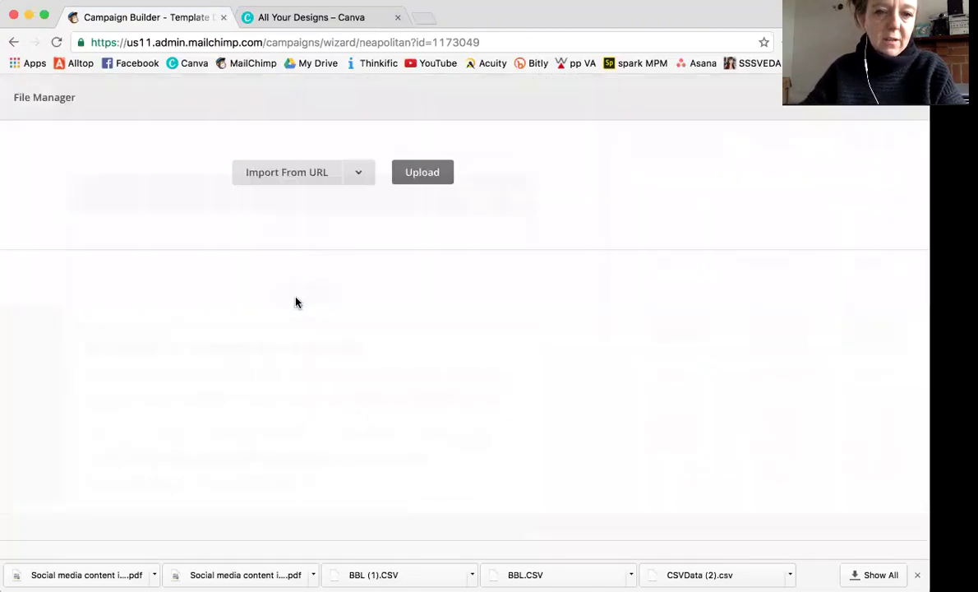
{"action": "scroll", "coordinate": [432, 415], "scroll_direction": "down", "scroll_amount": 3}
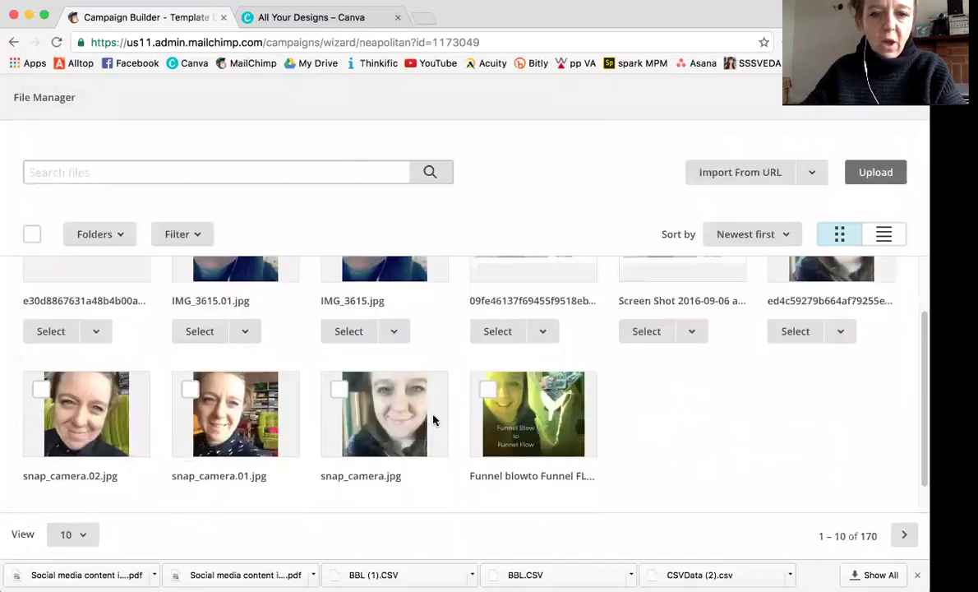
{"action": "scroll", "coordinate": [742, 491], "scroll_direction": "up", "scroll_amount": 3}
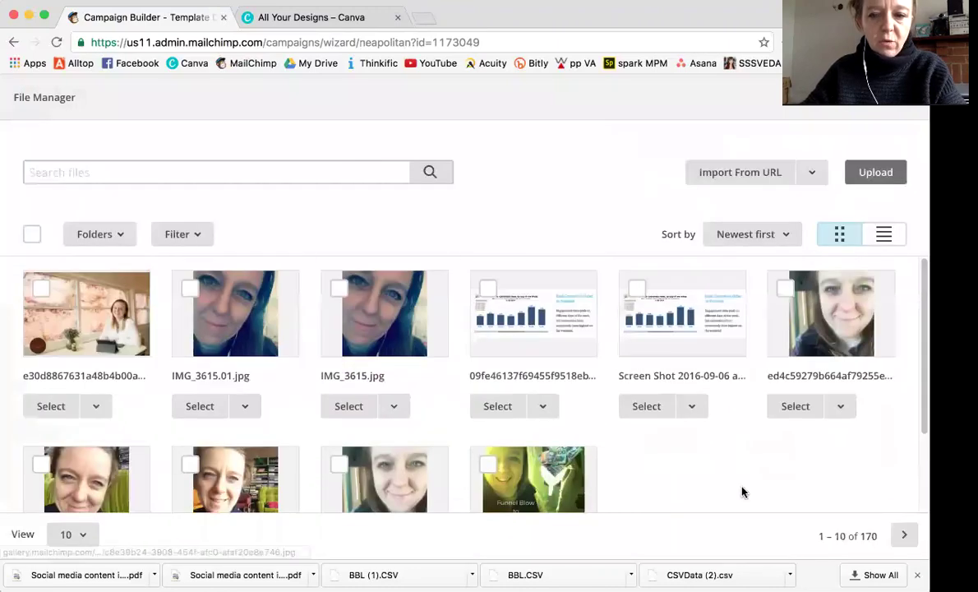
{"action": "left_click", "coordinate": [902, 536]}
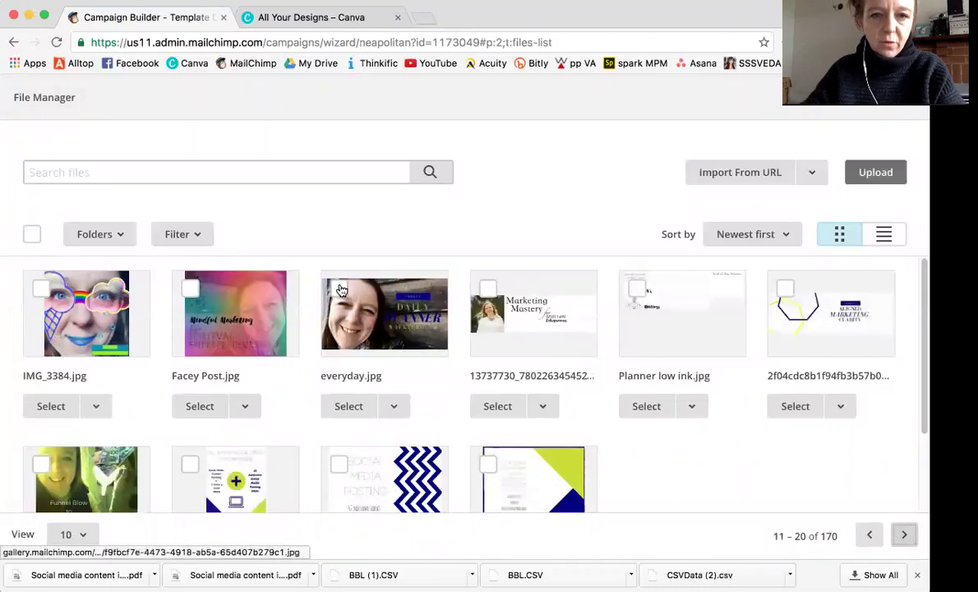
{"action": "left_click", "coordinate": [876, 172]}
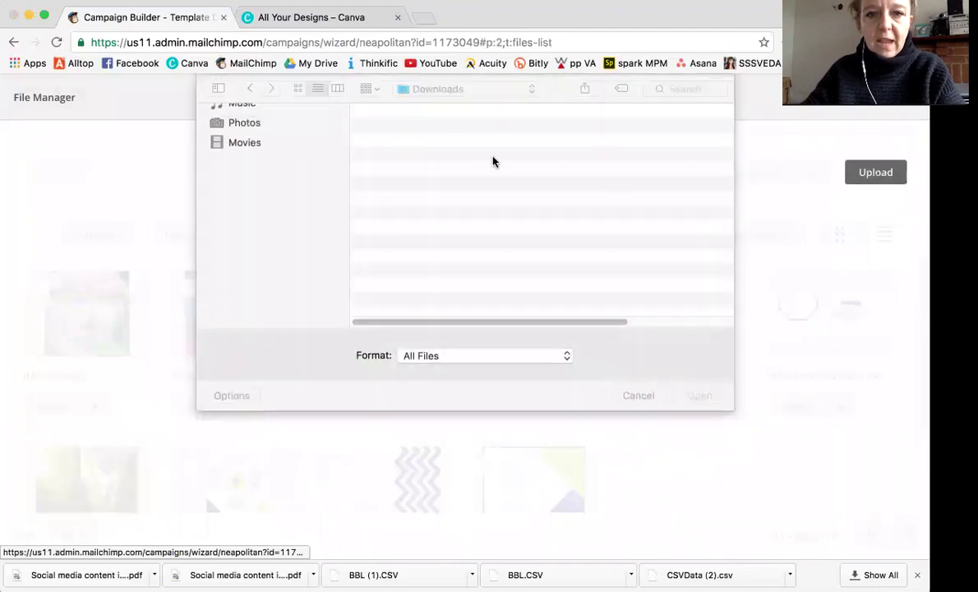
{"action": "left_click", "coordinate": [633, 396]}
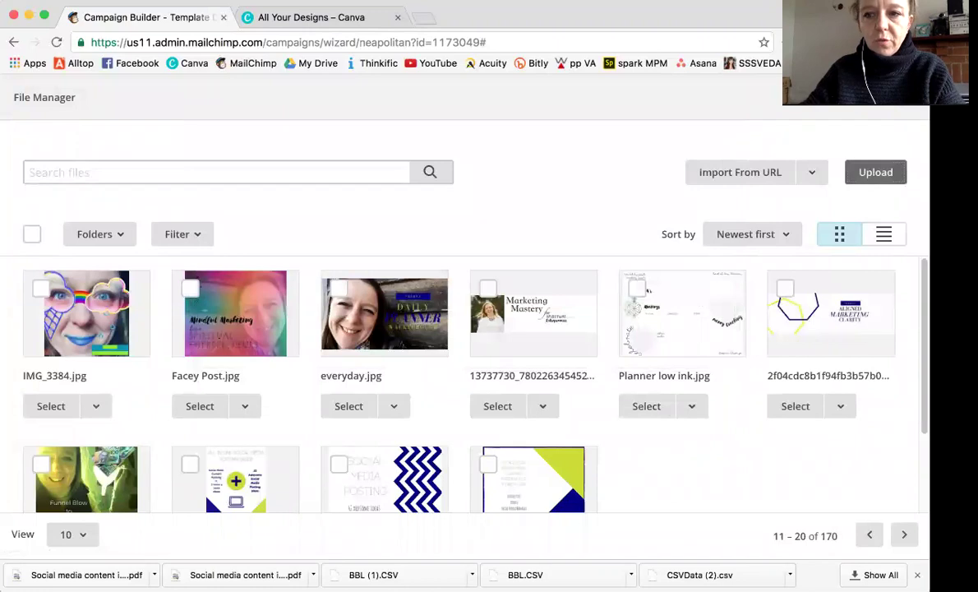
{"action": "left_click_drag", "start_coordinate": [198, 483], "coordinate": [622, 279]}
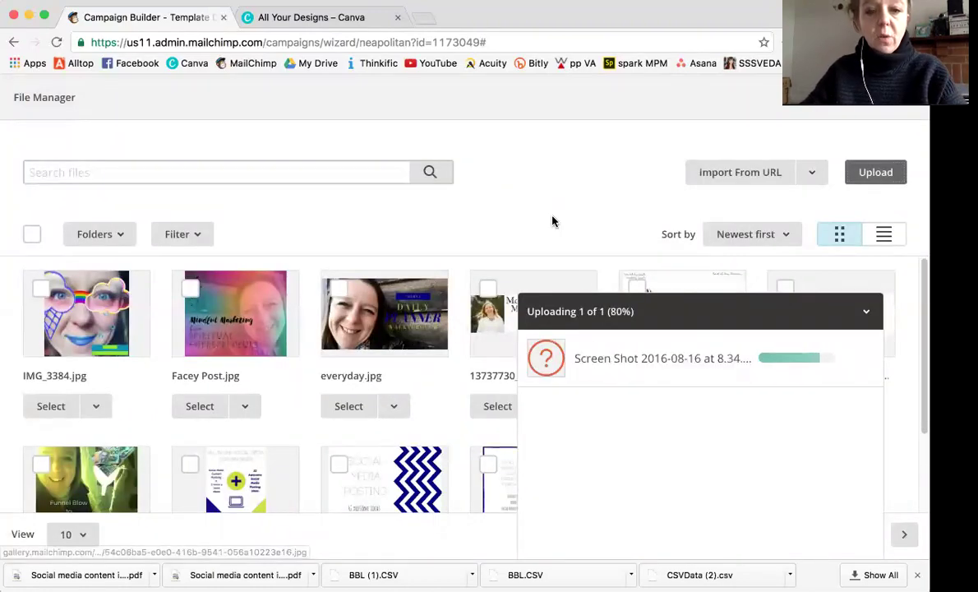
{"action": "left_click", "coordinate": [866, 311]}
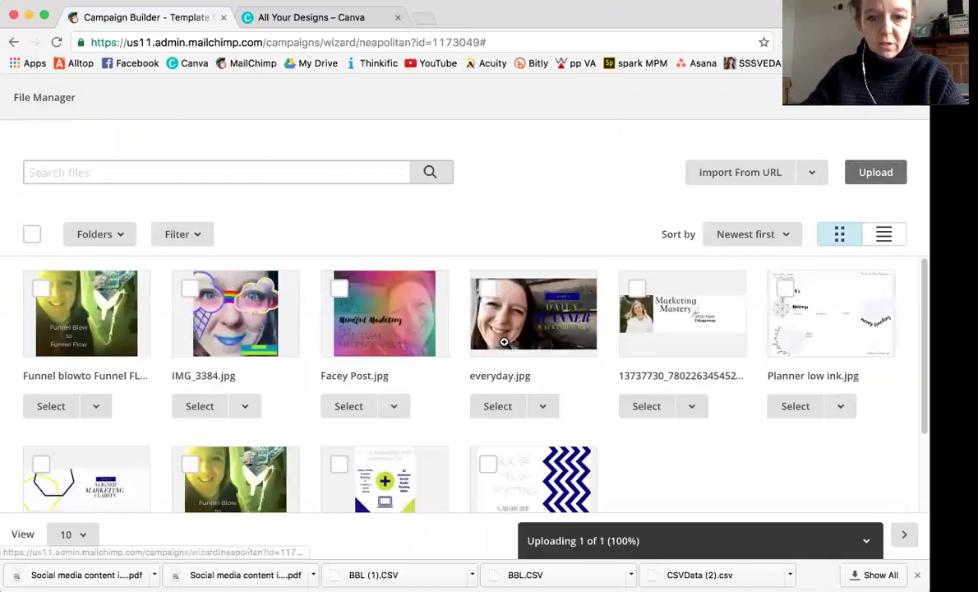
{"action": "left_click", "coordinate": [497, 406]}
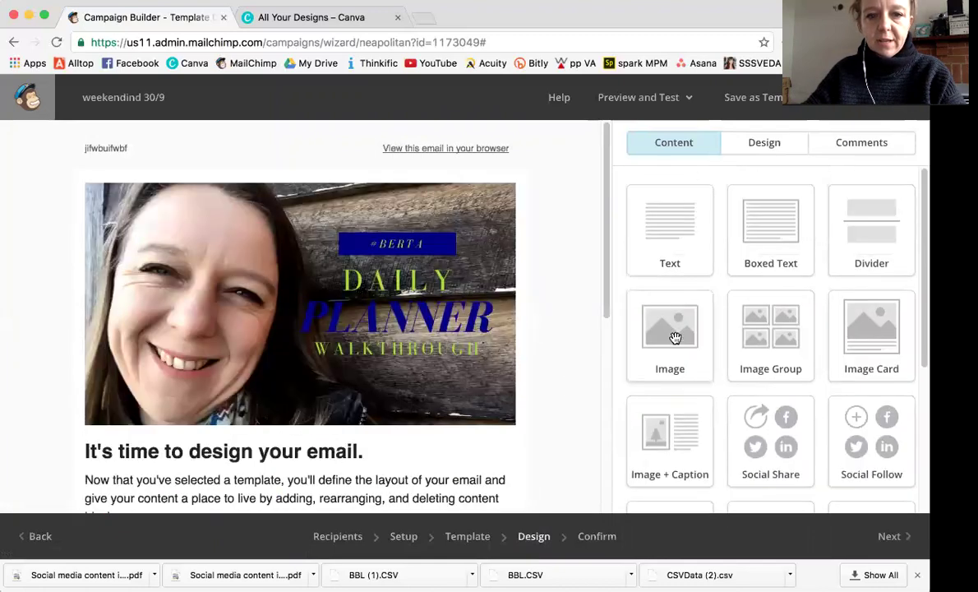
{"action": "left_click", "coordinate": [401, 287]}
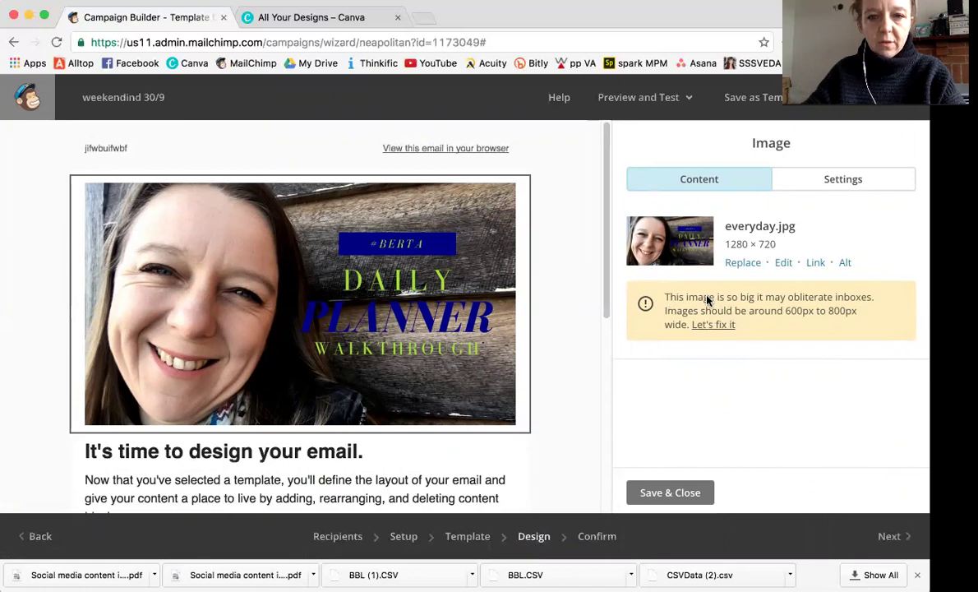
Resize the header photo to 550 pixels wide (550 × 309) and save it into the email.
{"action": "left_click", "coordinate": [784, 264]}
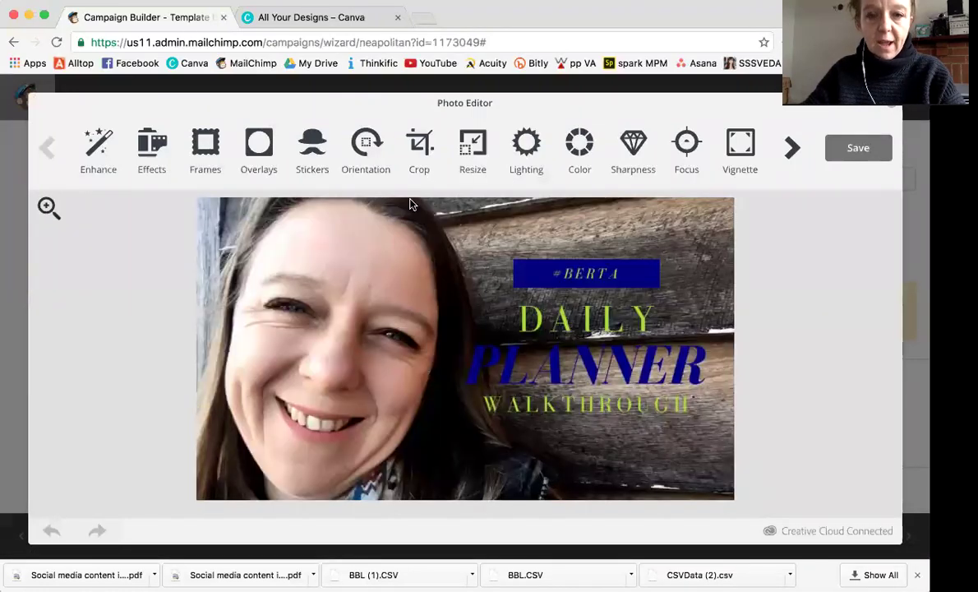
{"action": "left_click", "coordinate": [474, 141]}
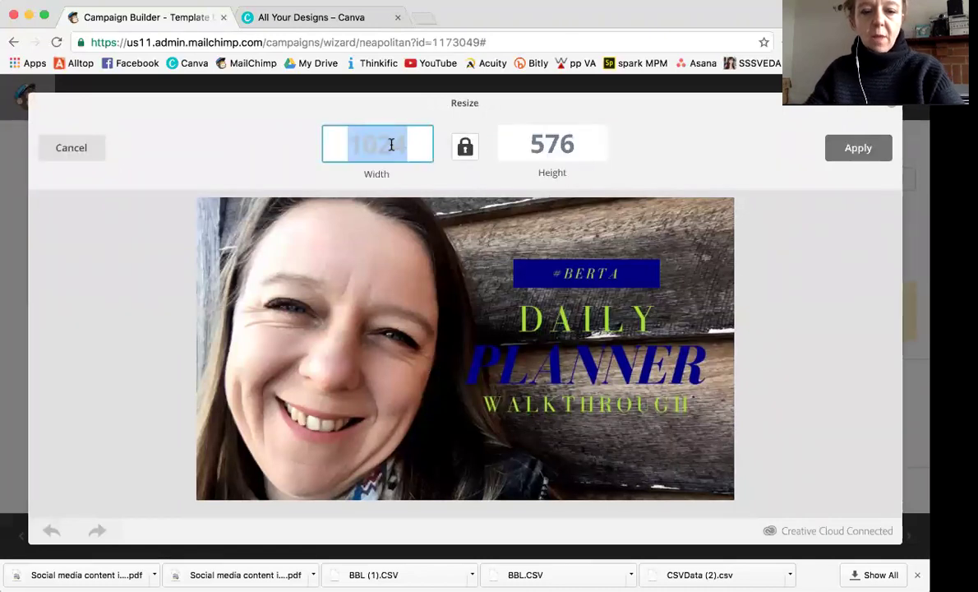
{"action": "type", "text": "550"}
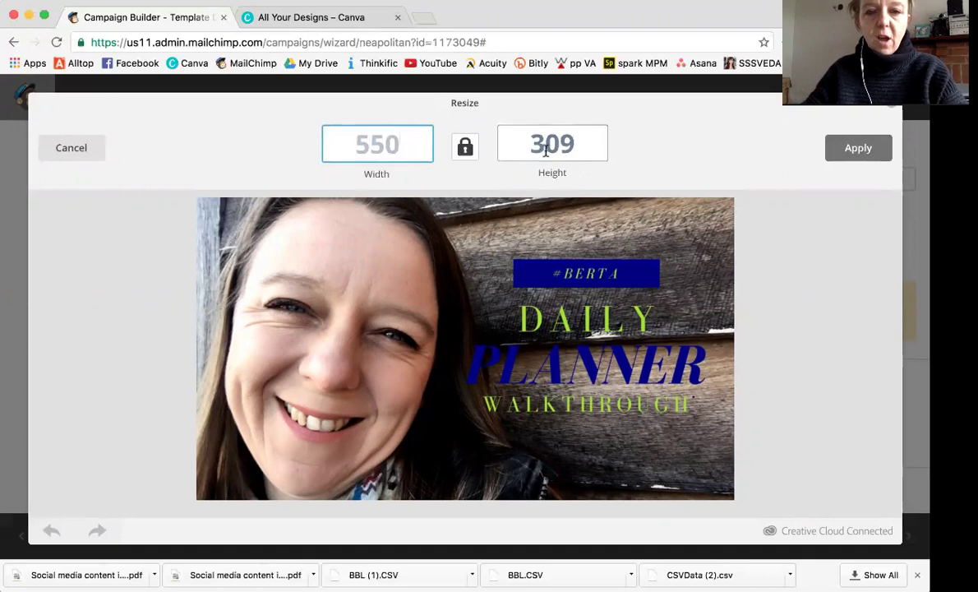
{"action": "left_click", "coordinate": [851, 151]}
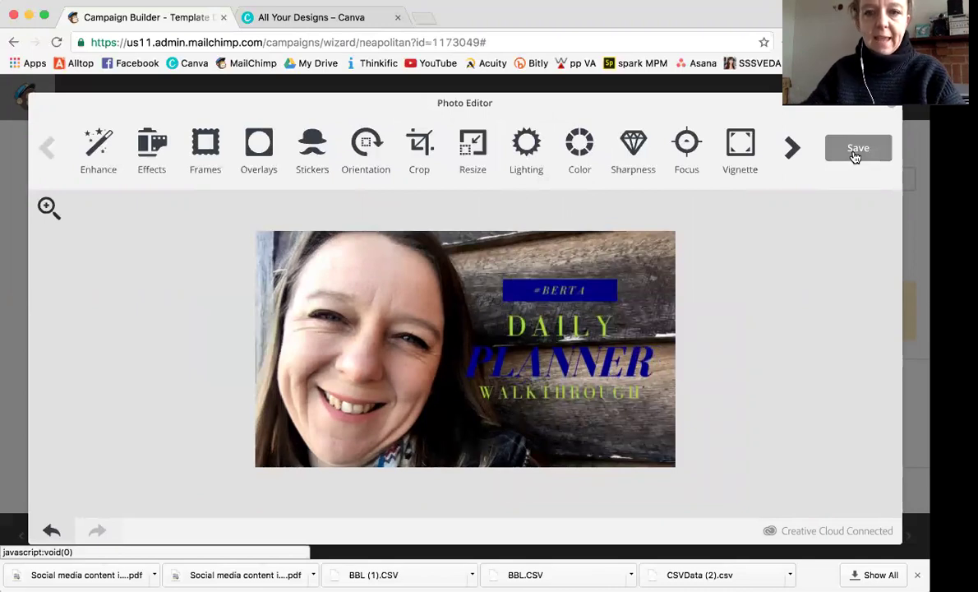
{"action": "left_click", "coordinate": [854, 154]}
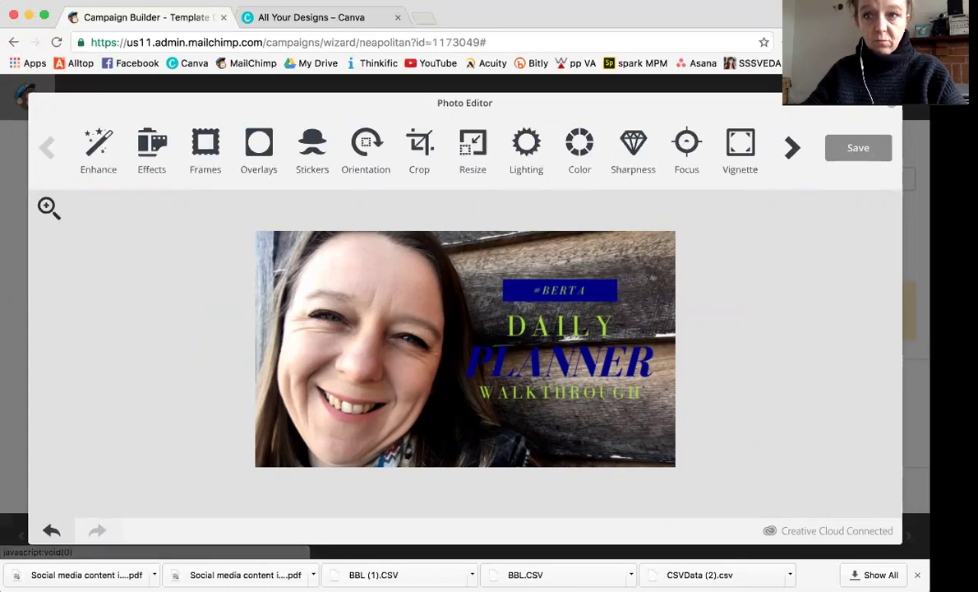
{"action": "left_click", "coordinate": [863, 151]}
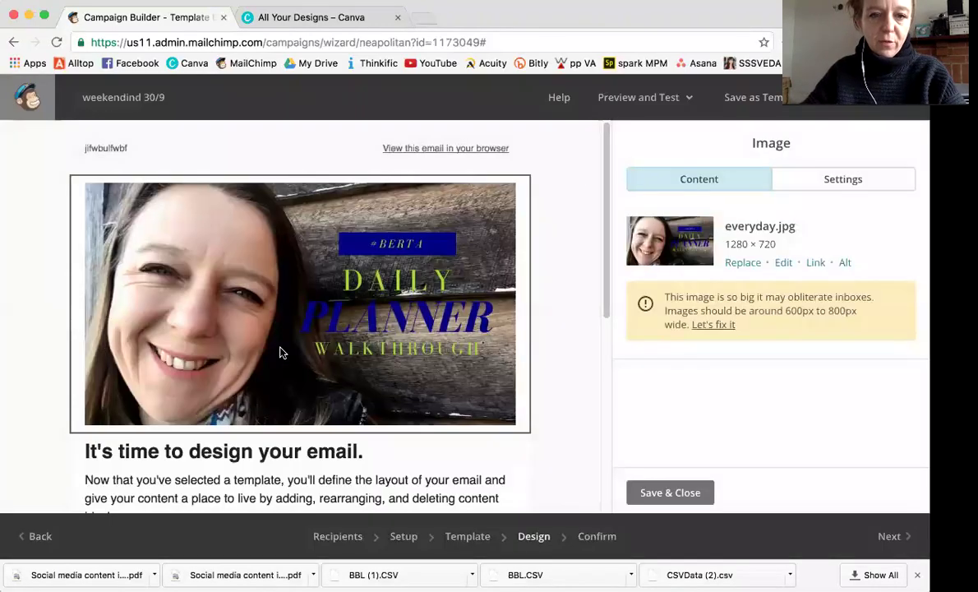
Set the welcome text block's heading in the Lucida font.
{"action": "scroll", "coordinate": [381, 411], "scroll_direction": "down", "scroll_amount": 5}
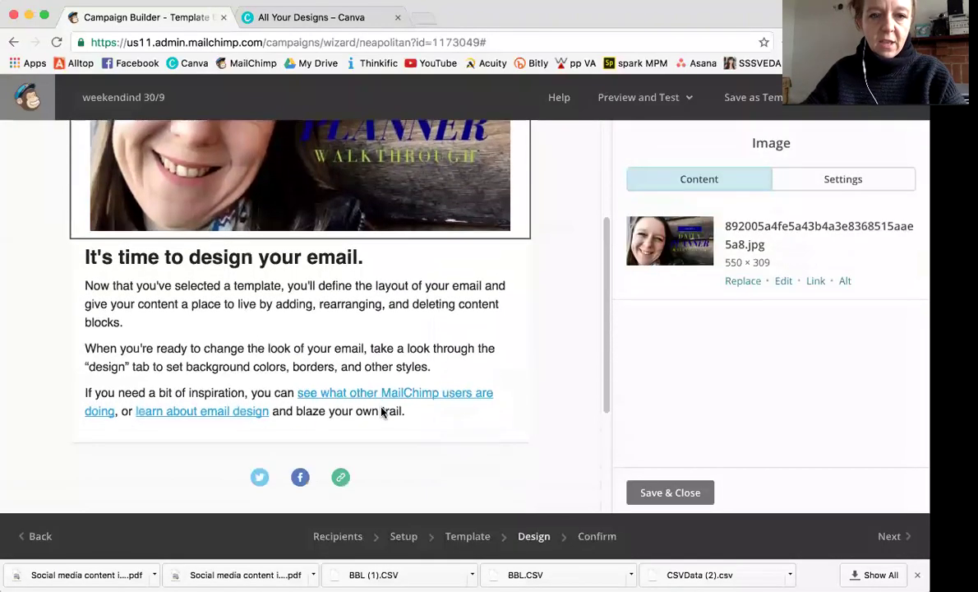
{"action": "left_click", "coordinate": [374, 330]}
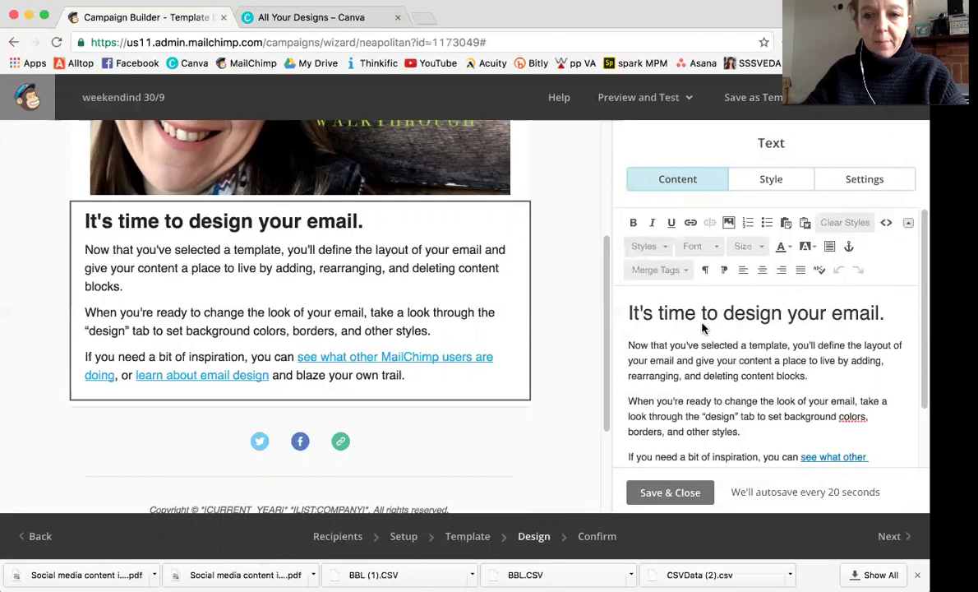
{"action": "left_click", "coordinate": [716, 250]}
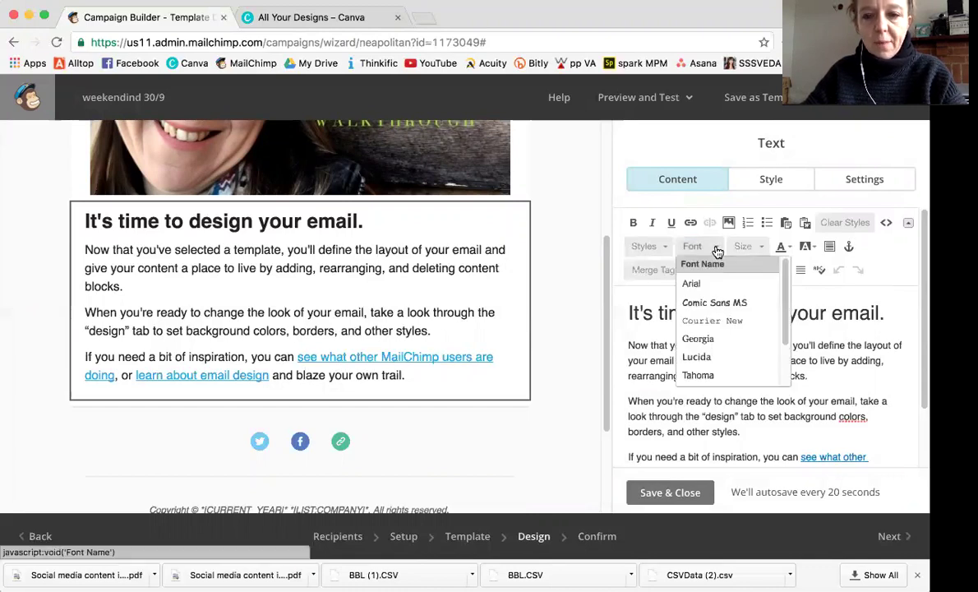
{"action": "scroll", "coordinate": [715, 319], "scroll_direction": "down", "scroll_amount": 1}
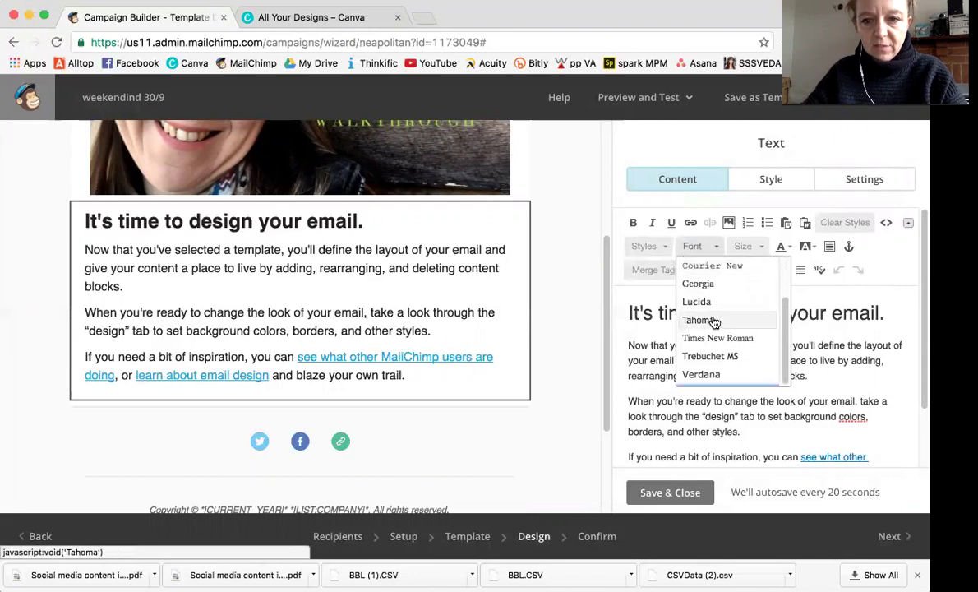
{"action": "scroll", "coordinate": [714, 322], "scroll_direction": "up", "scroll_amount": 2}
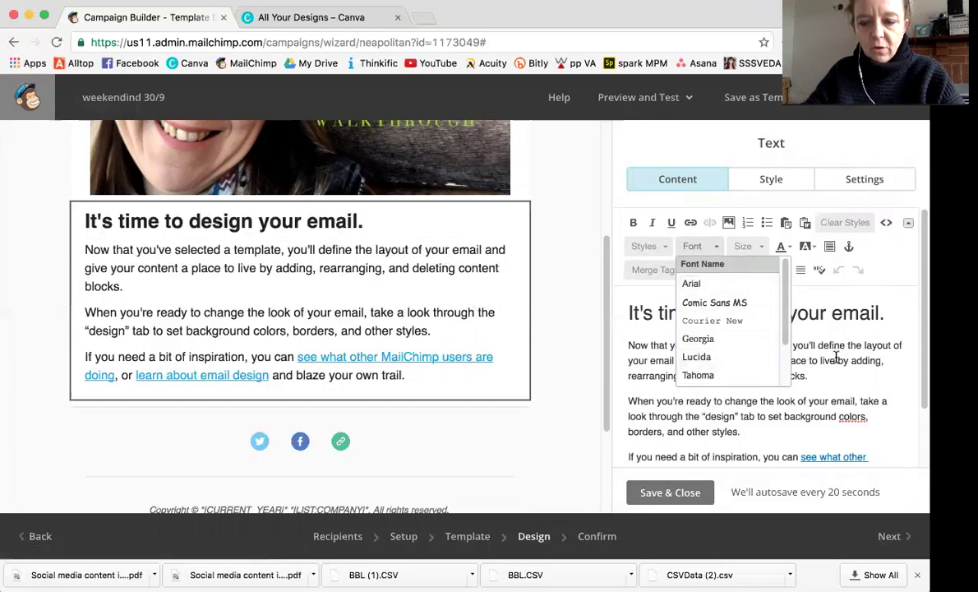
{"action": "left_click", "coordinate": [705, 358]}
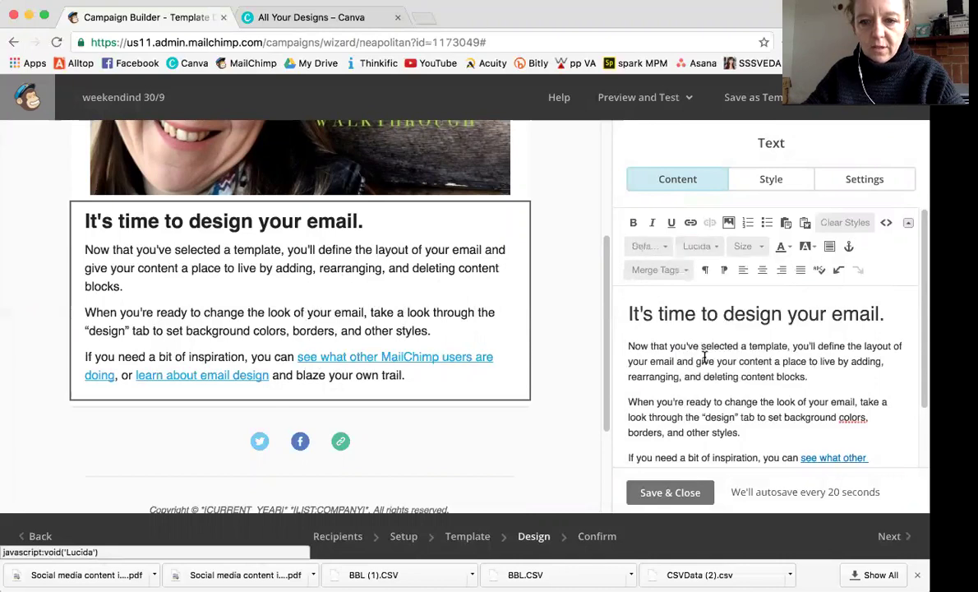
{"action": "triple_click", "coordinate": [653, 313]}
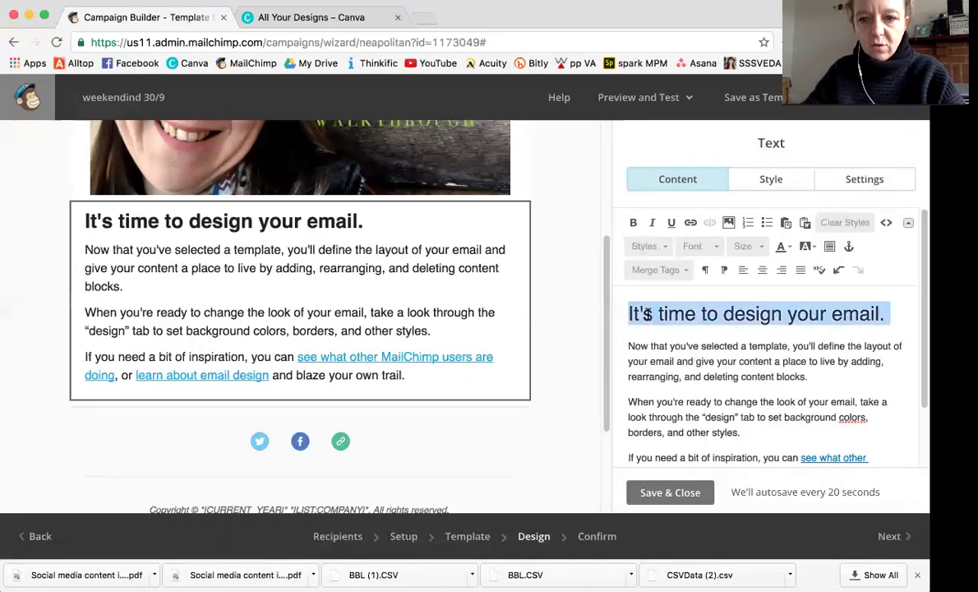
{"action": "left_click", "coordinate": [707, 247]}
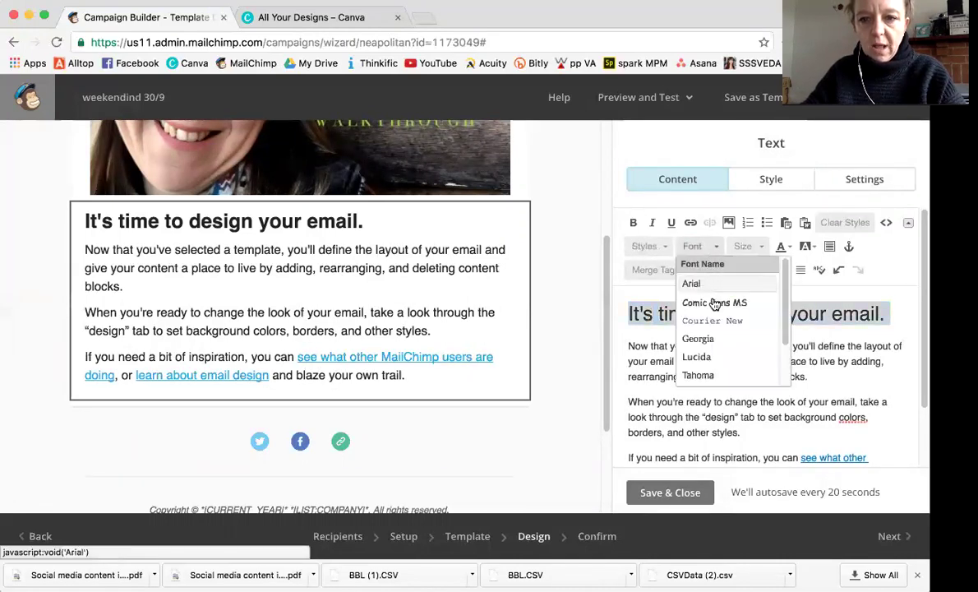
{"action": "left_click", "coordinate": [696, 357]}
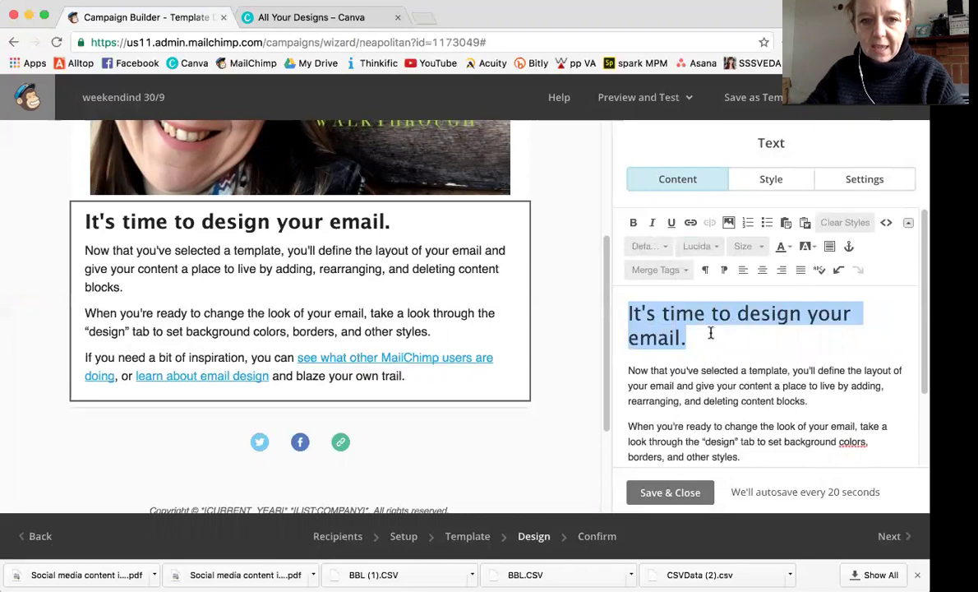
{"action": "left_click", "coordinate": [711, 332]}
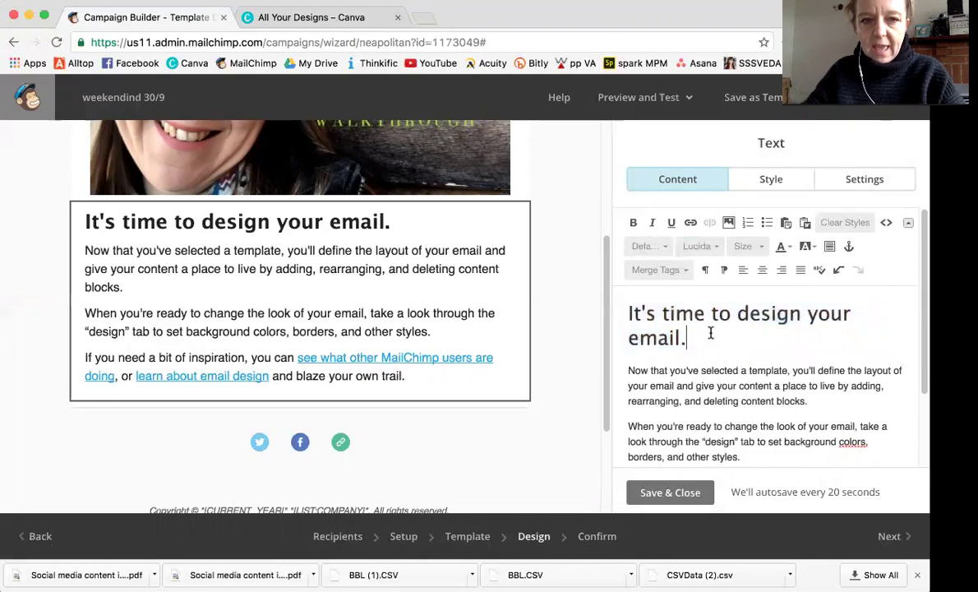
Apply Lucida to all the body paragraphs, leaving the font size unchanged.
{"action": "triple_click", "coordinate": [701, 372]}
{"action": "key", "text": "shift+Down"}
{"action": "key", "text": "shift+Down"}
{"action": "key", "text": "shift+Down"}
{"action": "key", "text": "shift+Down"}
{"action": "key", "text": "shift+Down"}
{"action": "key", "text": "shift+Down"}
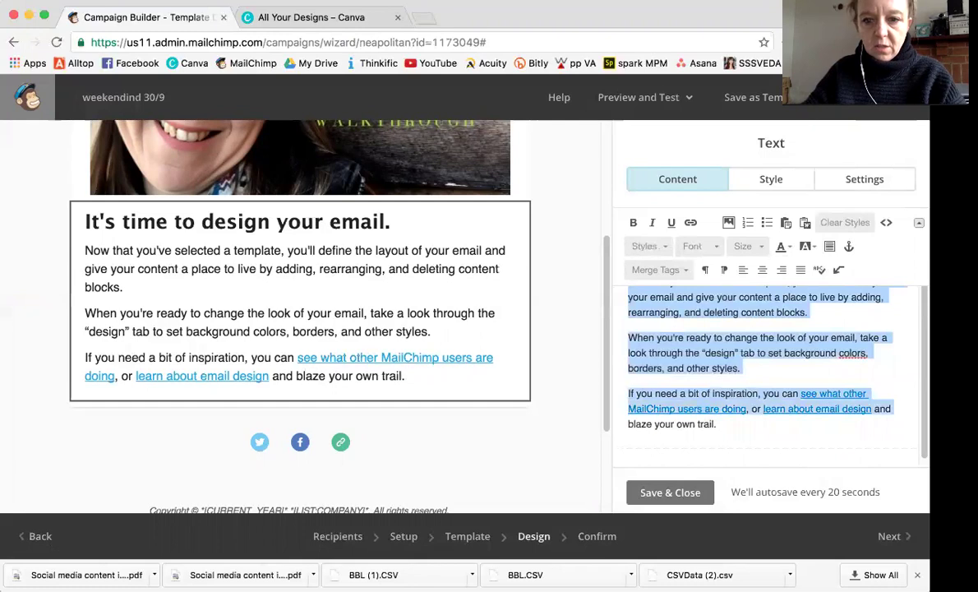
{"action": "left_click", "coordinate": [713, 248]}
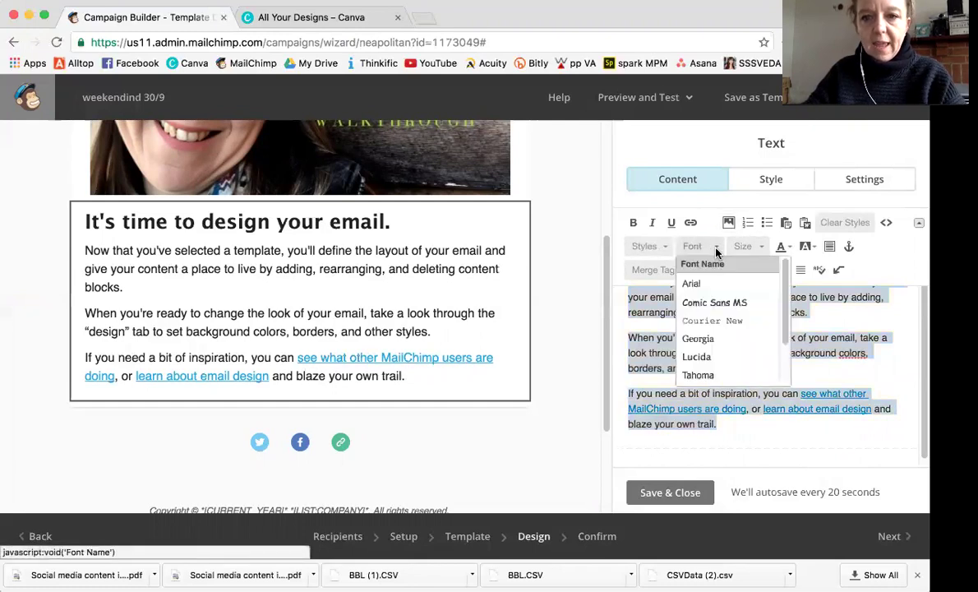
{"action": "left_click", "coordinate": [696, 357]}
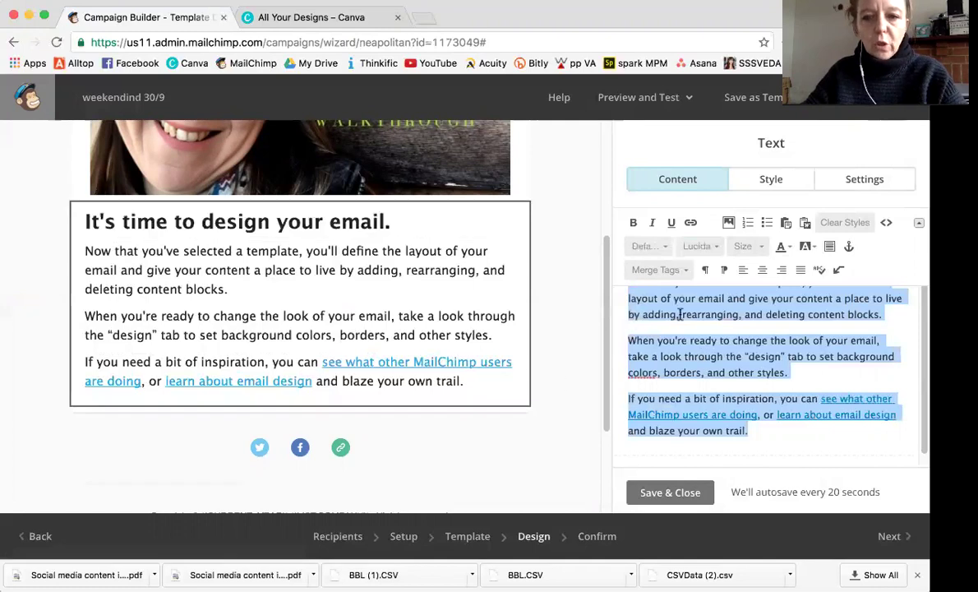
{"action": "left_click", "coordinate": [742, 245]}
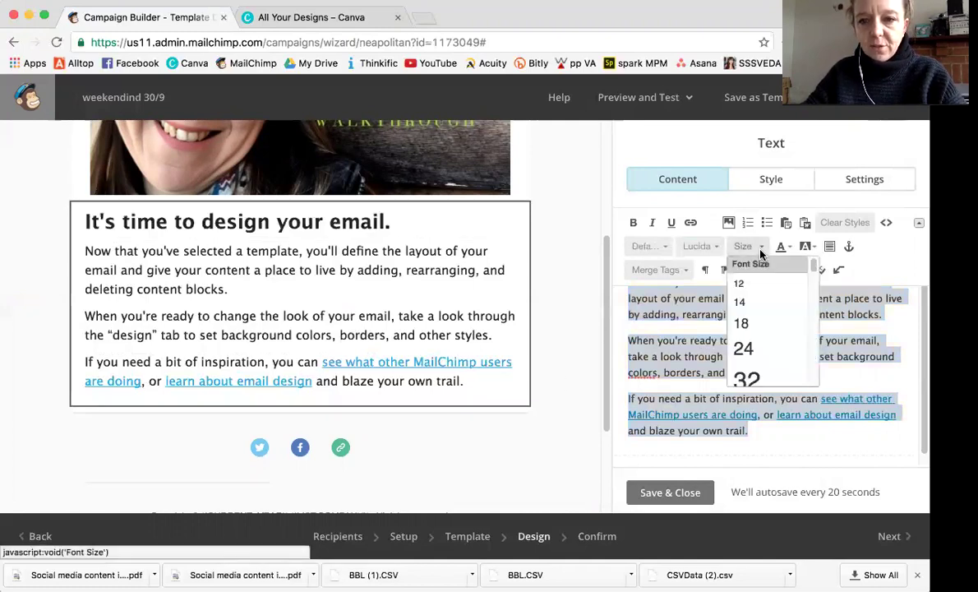
{"action": "left_click", "coordinate": [837, 433]}
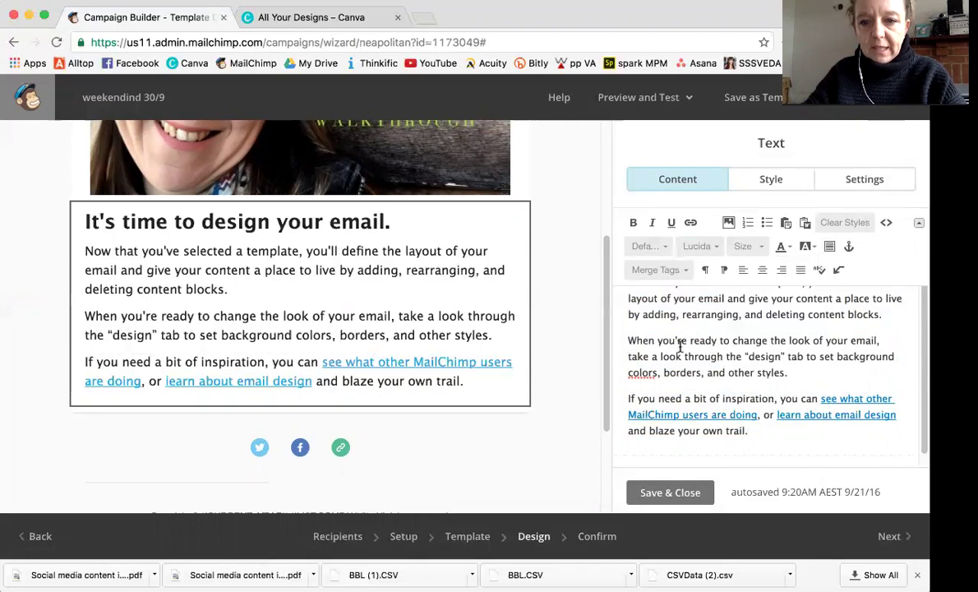
Review the link type options for the word 'colors' and close without linking.
{"action": "left_click_drag", "start_coordinate": [658, 374], "coordinate": [636, 375]}
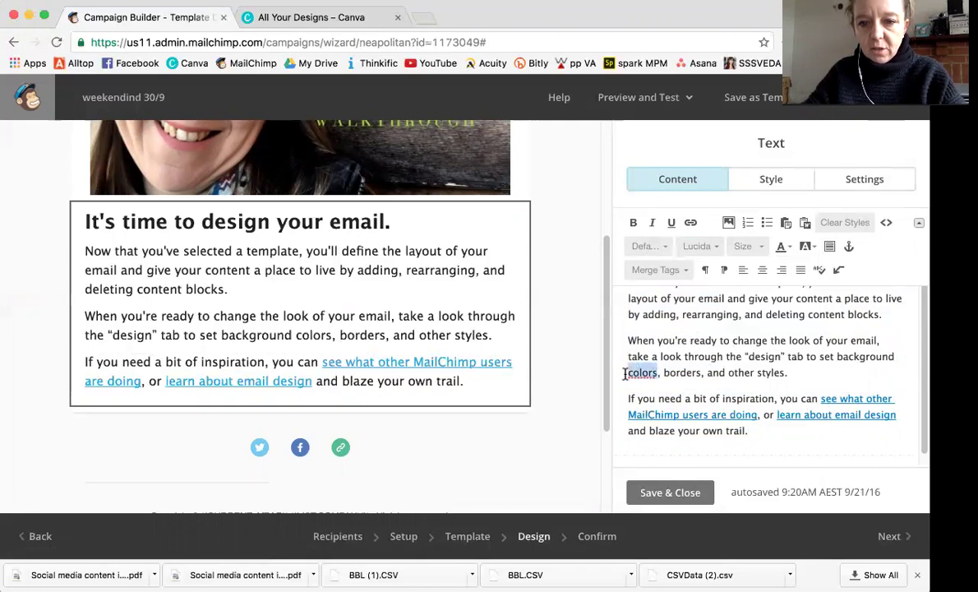
{"action": "left_click", "coordinate": [690, 223]}
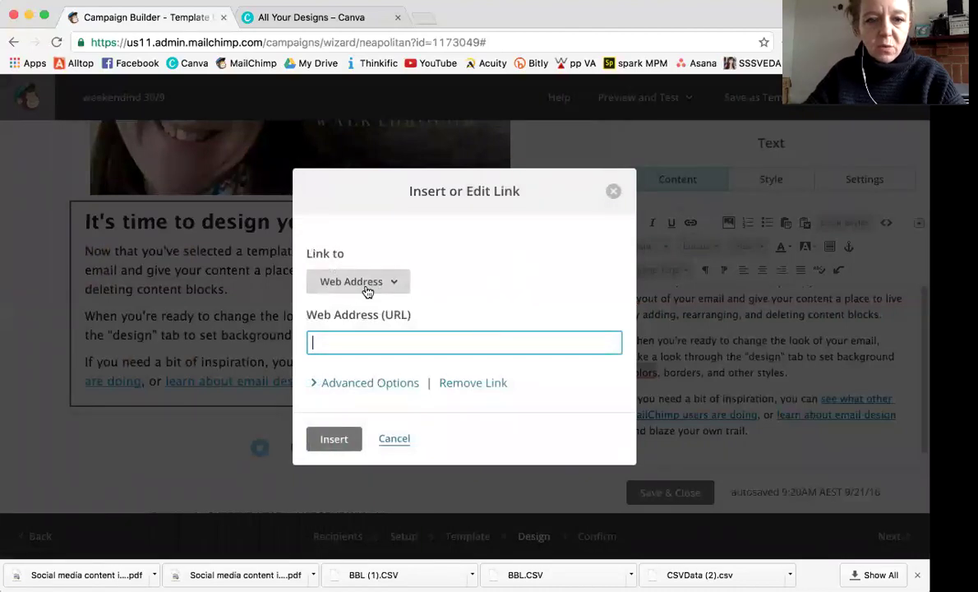
{"action": "left_click", "coordinate": [393, 282]}
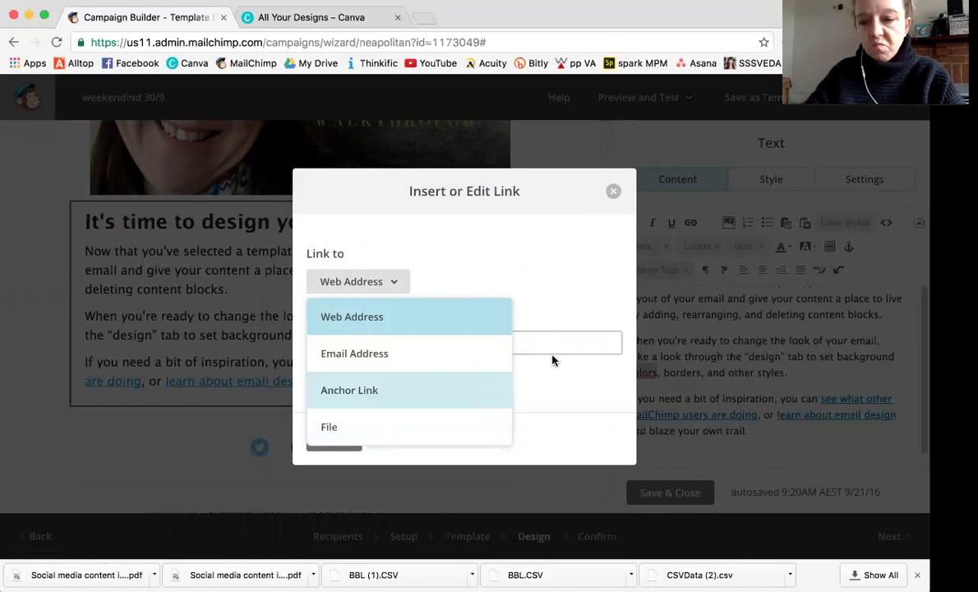
{"action": "left_click", "coordinate": [613, 194]}
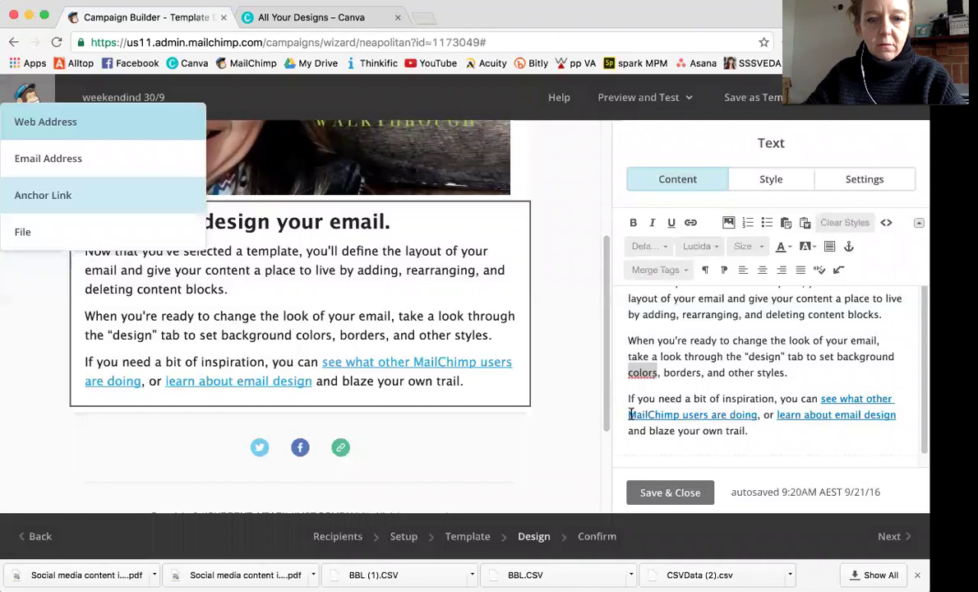
Check the link settings for the look-changing paragraph, cancel, and open the Social Follow block.
{"action": "triple_click", "coordinate": [648, 374]}
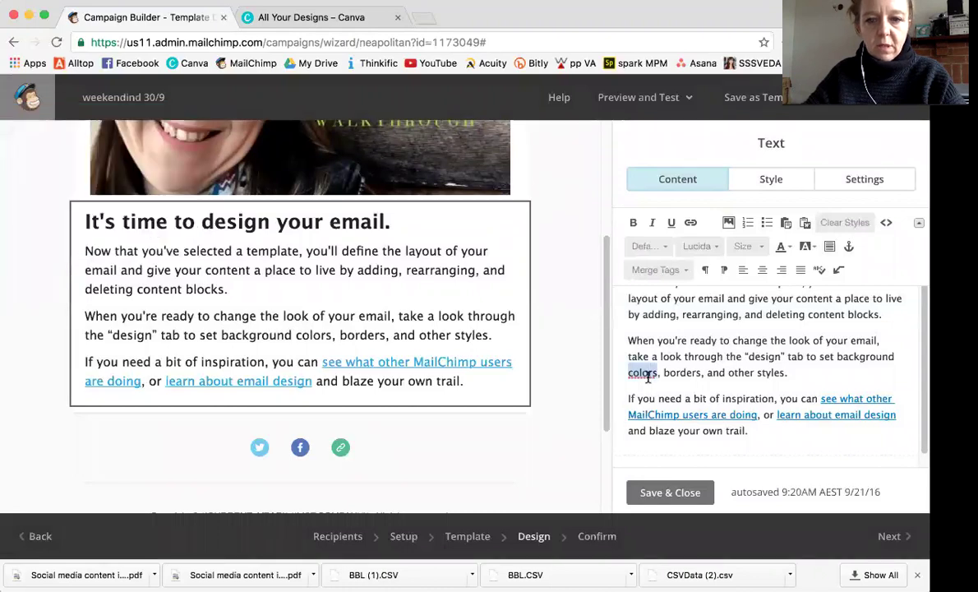
{"action": "left_click", "coordinate": [689, 223]}
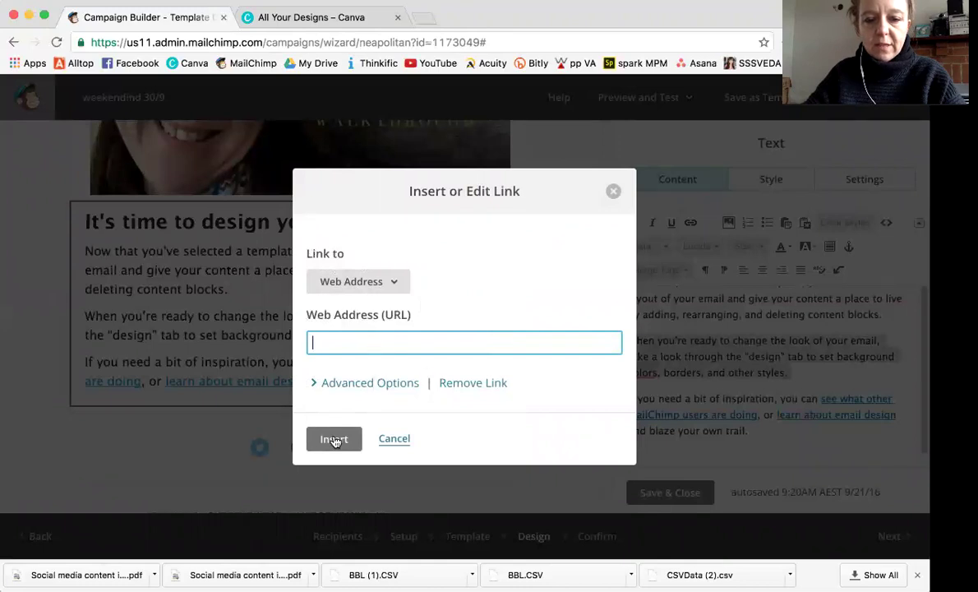
{"action": "left_click", "coordinate": [392, 440]}
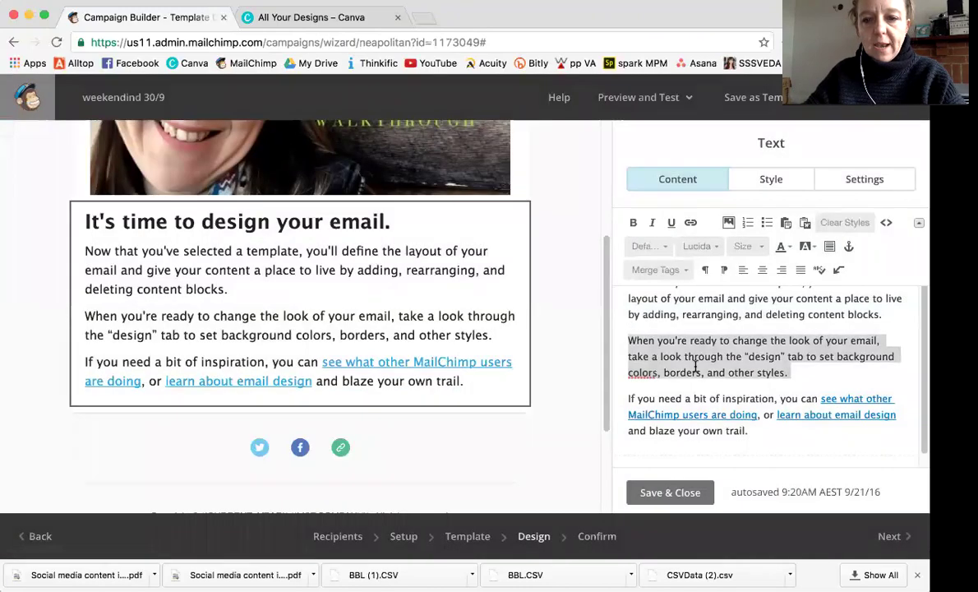
{"action": "left_click", "coordinate": [338, 448]}
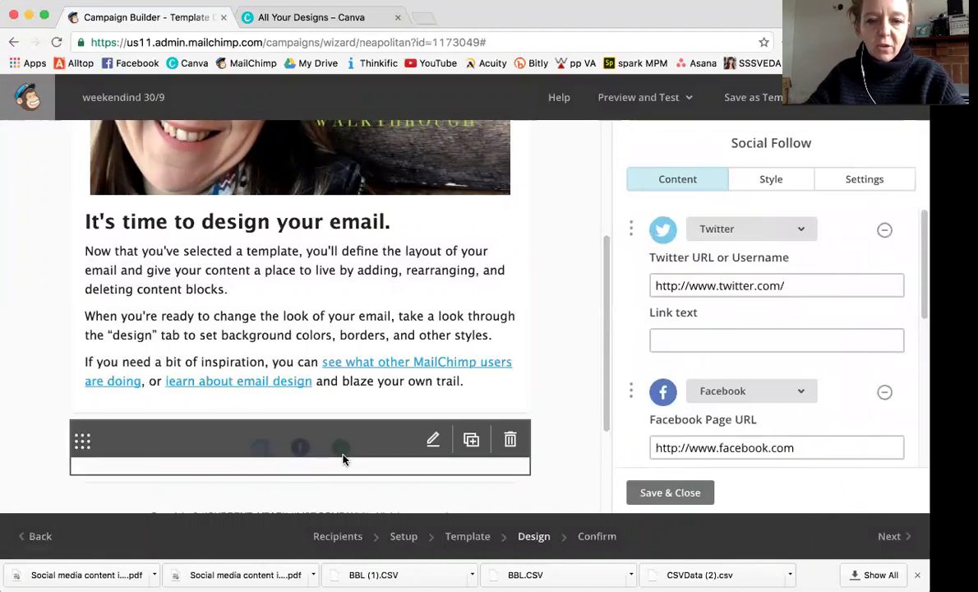
Update the Twitter, Facebook and website addresses with the owner's own account URLs.
{"action": "scroll", "coordinate": [683, 375], "scroll_direction": "down", "scroll_amount": 5}
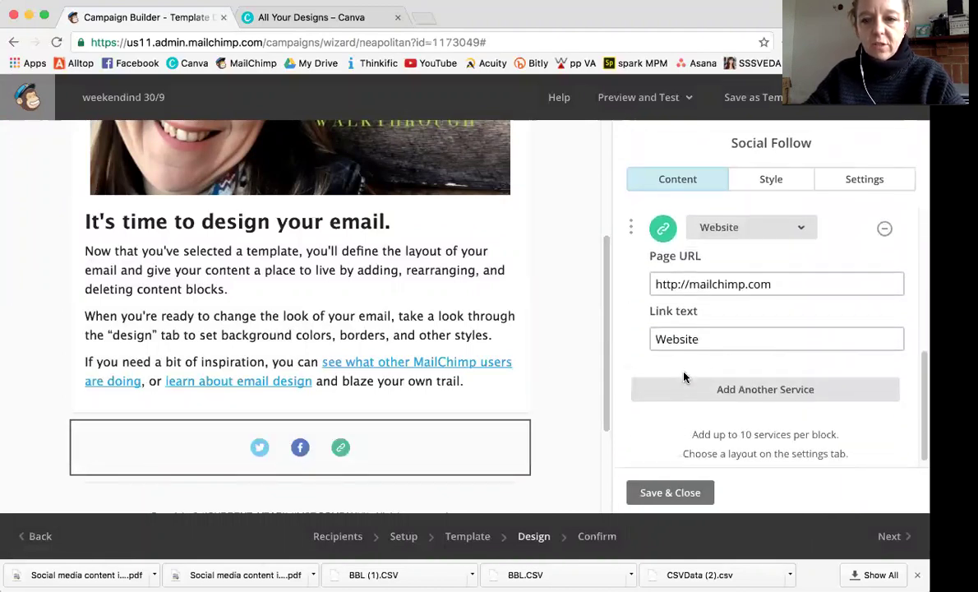
{"action": "scroll", "coordinate": [683, 376], "scroll_direction": "up", "scroll_amount": 5}
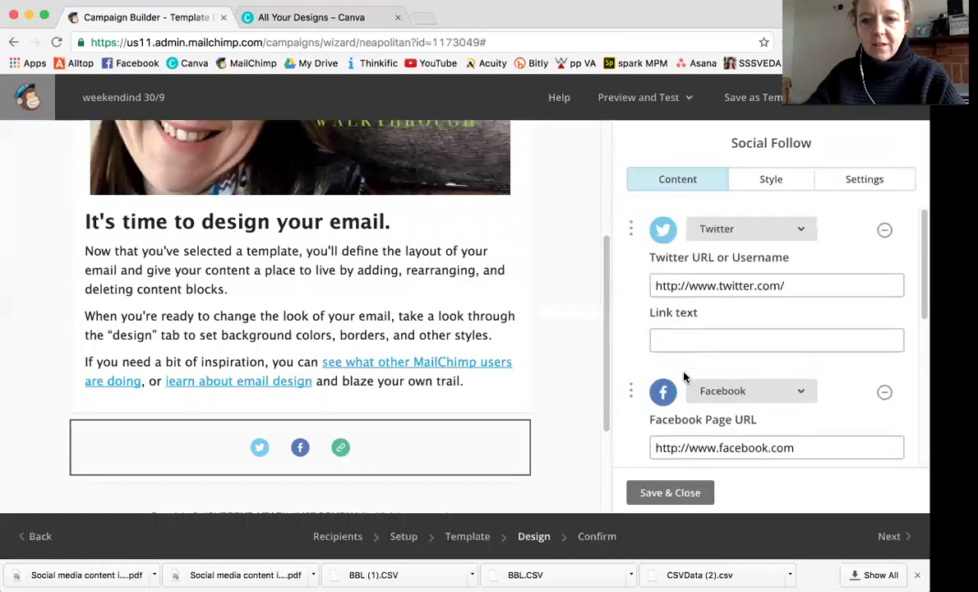
{"action": "left_click", "coordinate": [779, 283]}
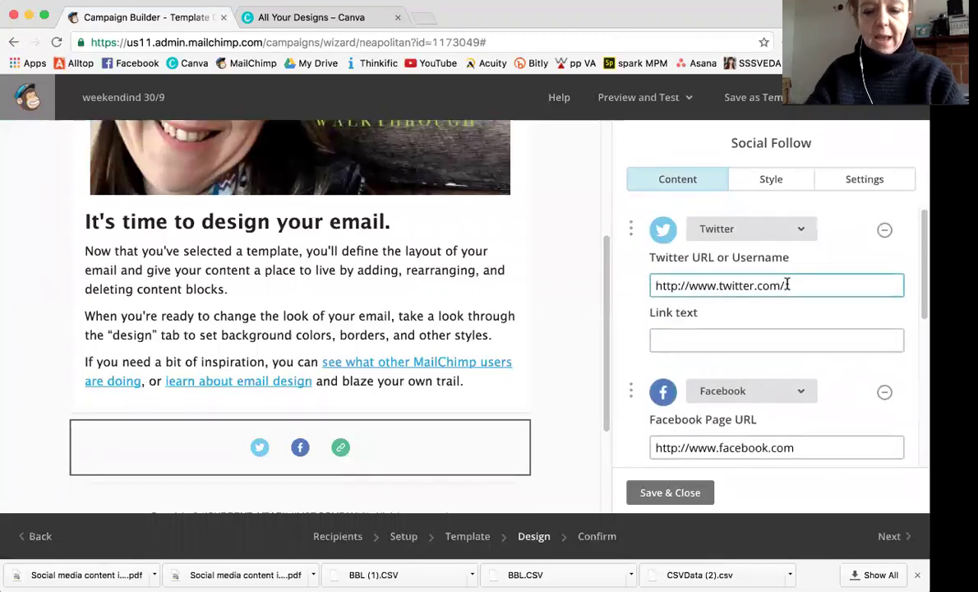
{"action": "type", "text": "natasha"}
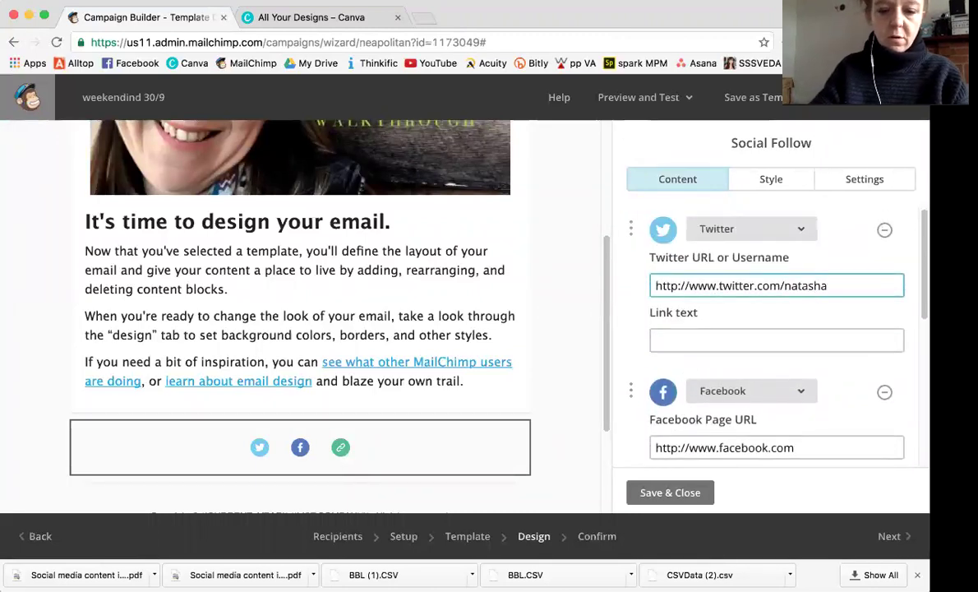
{"action": "type", "text": "NatashaB_"}
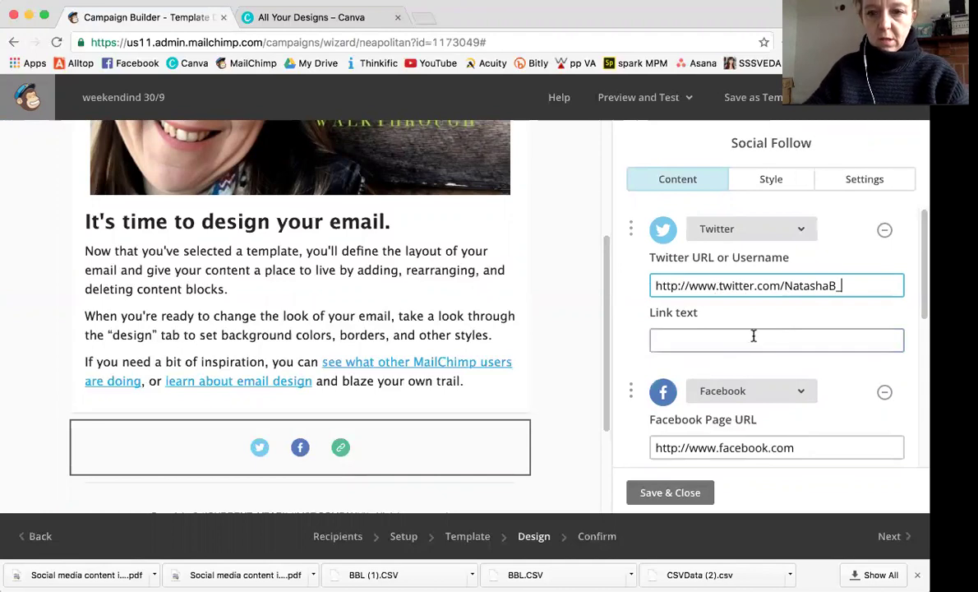
{"action": "scroll", "coordinate": [747, 366], "scroll_direction": "down", "scroll_amount": 2}
{"action": "left_click", "coordinate": [803, 385]}
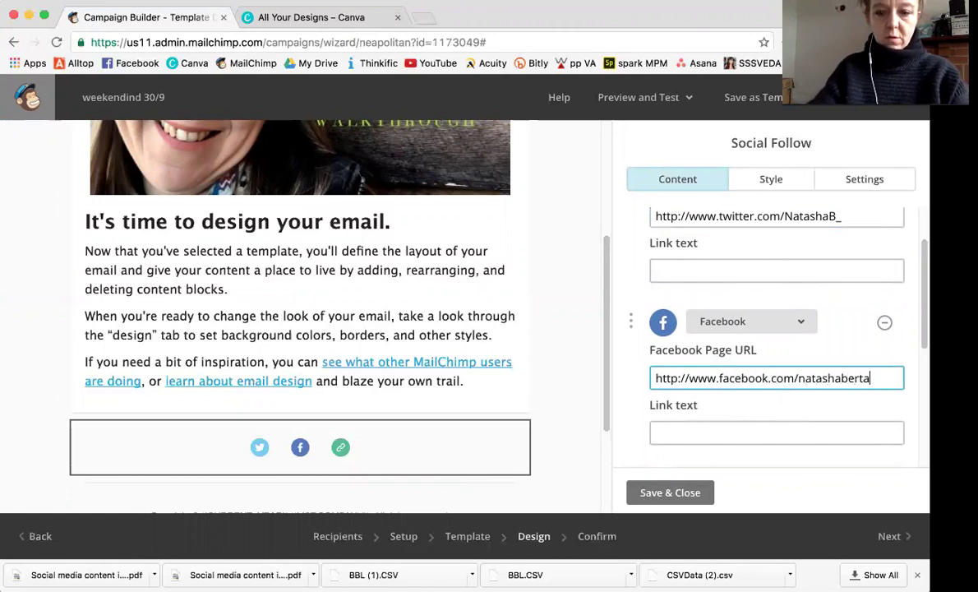
{"action": "type", "text": "dia"}
{"action": "scroll", "coordinate": [838, 420], "scroll_direction": "down", "scroll_amount": 4}
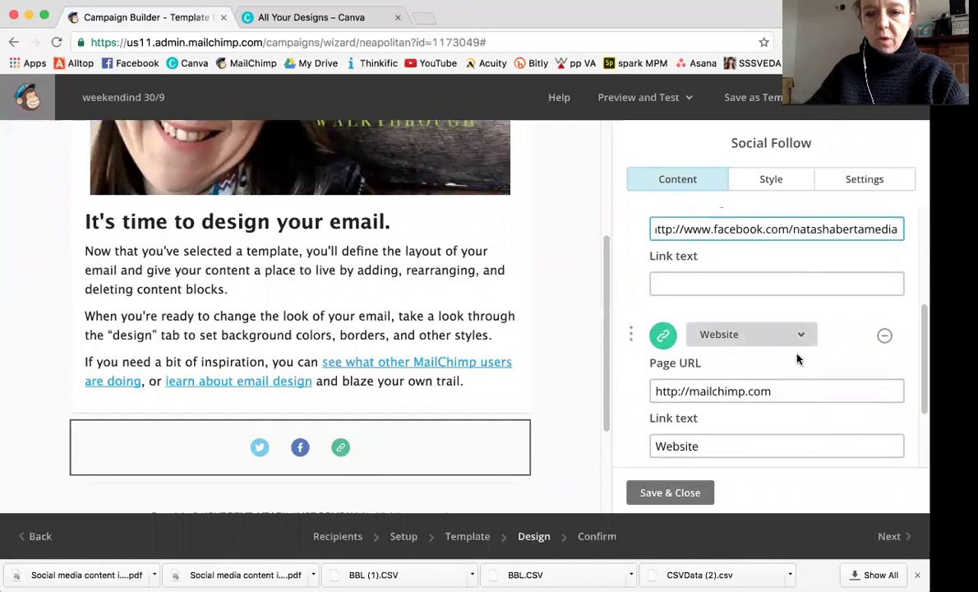
{"action": "triple_click", "coordinate": [749, 394]}
{"action": "type", "text": "www.natashab"}
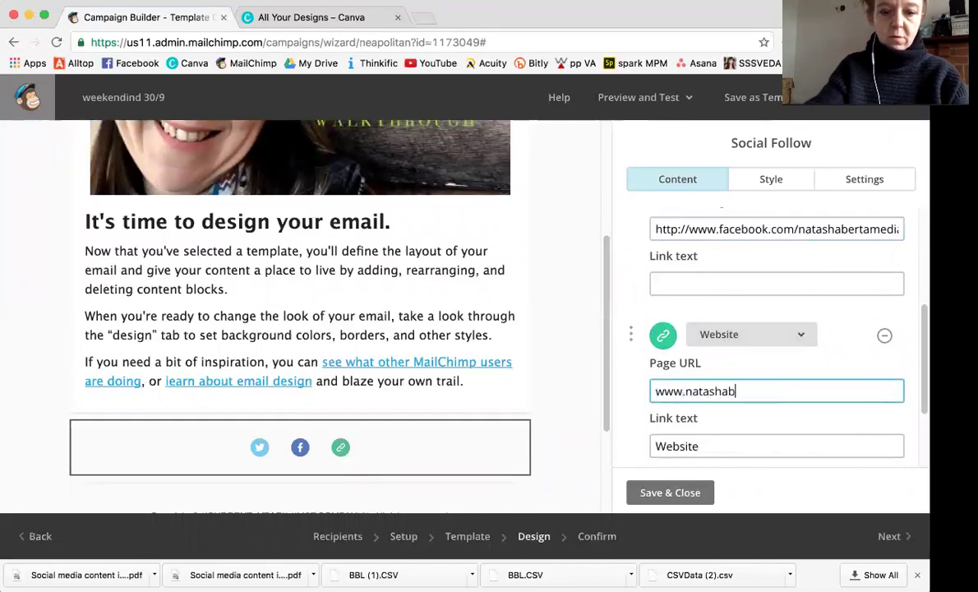
{"action": "type", "text": "ertamed"}
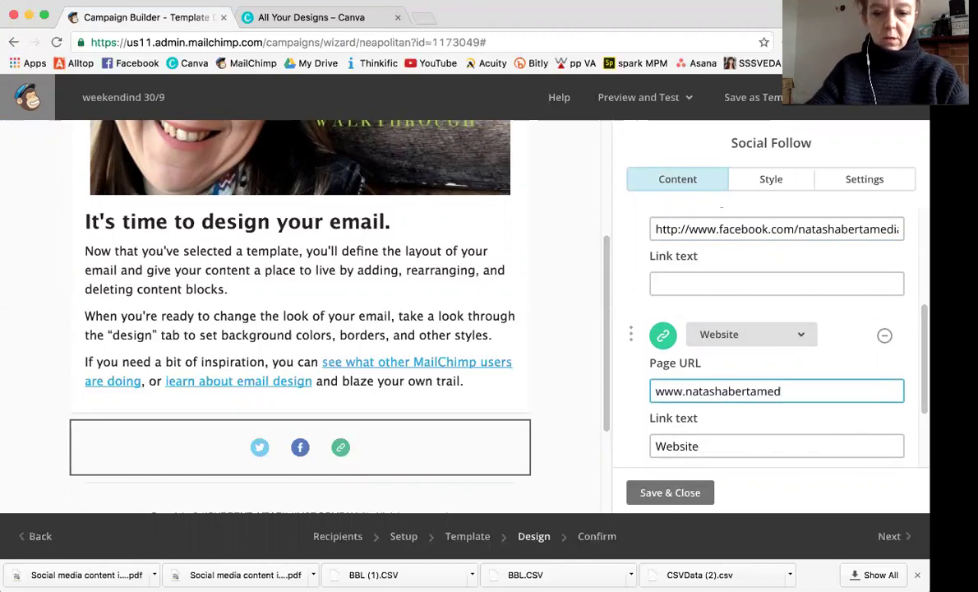
{"action": "type", "text": "ia.com"}
{"action": "scroll", "coordinate": [759, 420], "scroll_direction": "down", "scroll_amount": 3}
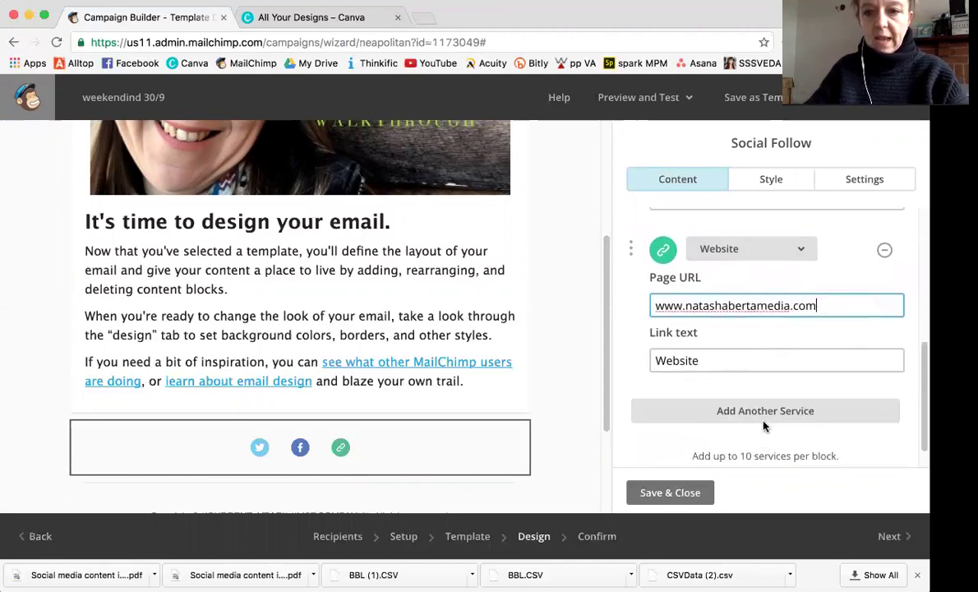
Add a YouTube service and complete its channel URL.
{"action": "left_click", "coordinate": [772, 393]}
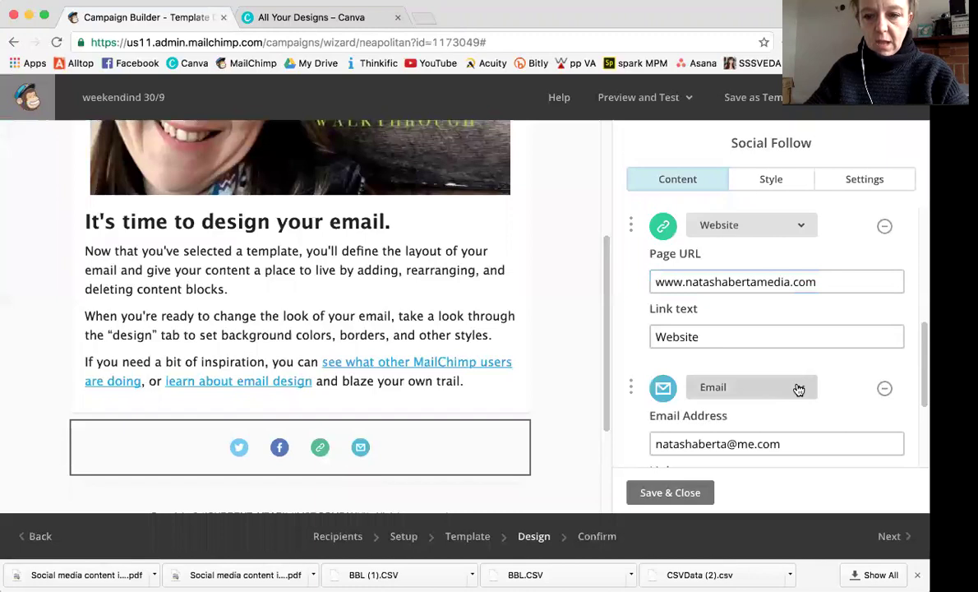
{"action": "left_click", "coordinate": [796, 389]}
{"action": "scroll", "coordinate": [763, 231], "scroll_direction": "up", "scroll_amount": 5}
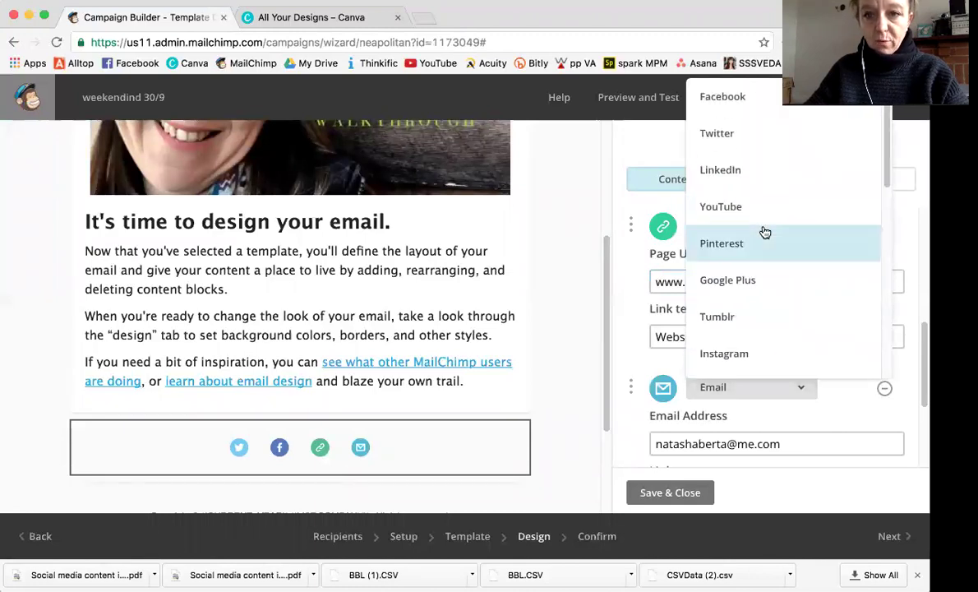
{"action": "left_click", "coordinate": [721, 208]}
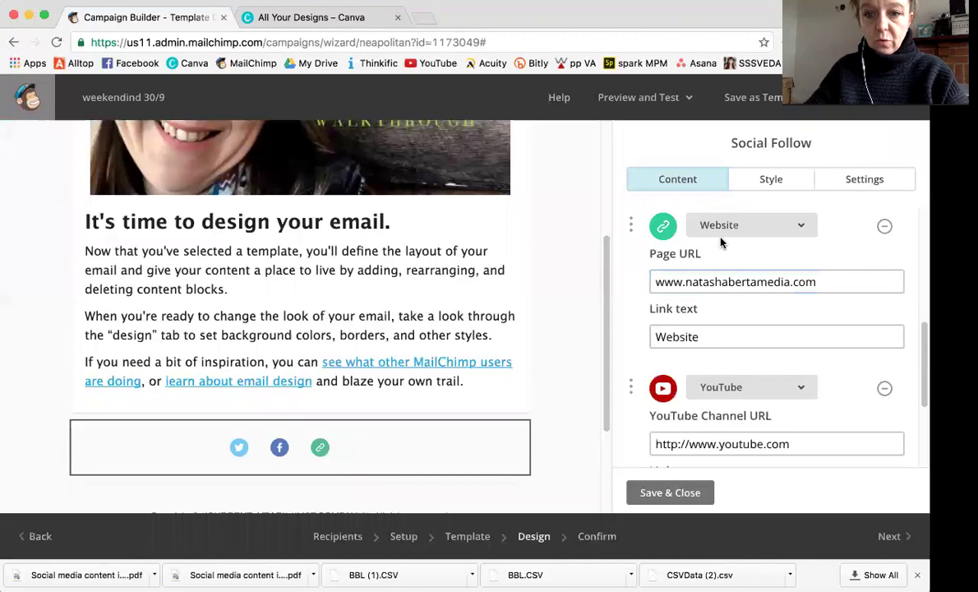
{"action": "left_click", "coordinate": [786, 451]}
{"action": "type", "text": "/c"}
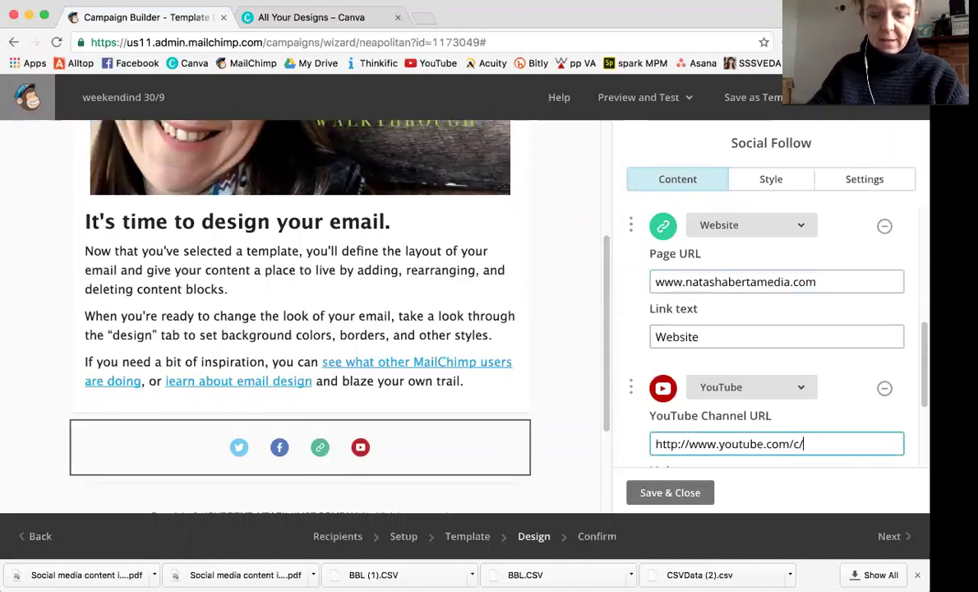
{"action": "type", "text": "/natasha"}
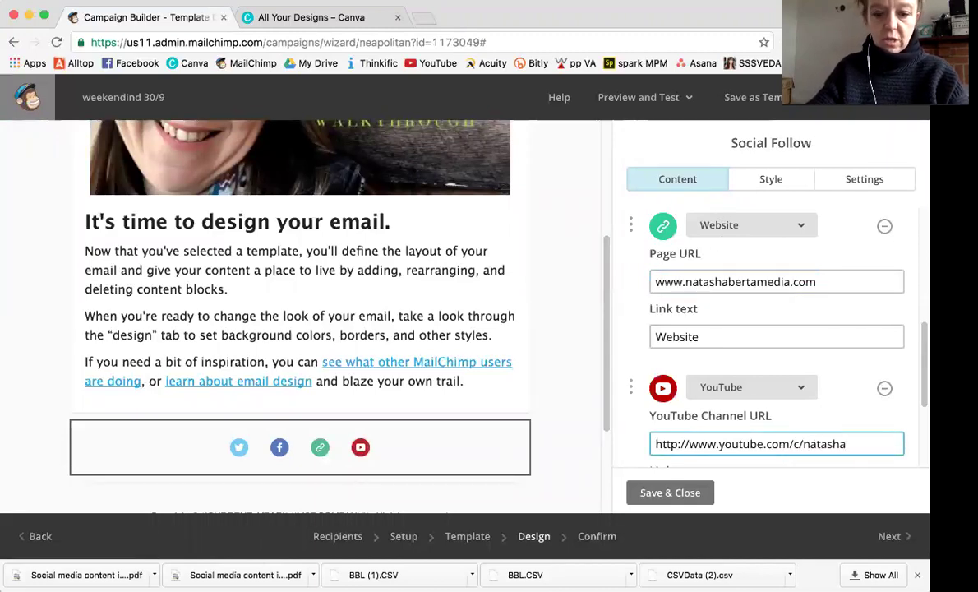
{"action": "type", "text": "berta"}
{"action": "scroll", "coordinate": [788, 454], "scroll_direction": "down", "scroll_amount": 3}
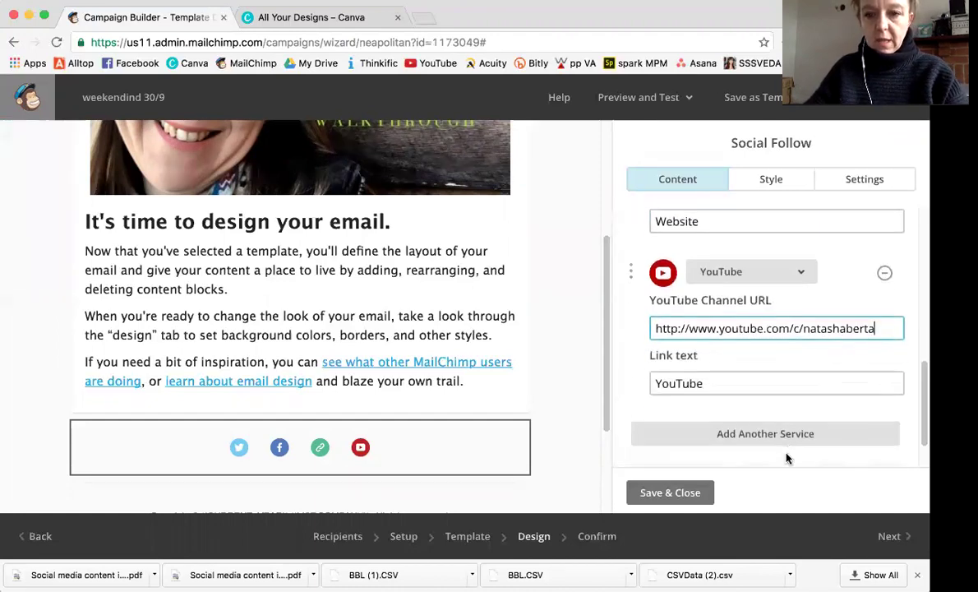
Add one more service to the block and set it to Instagram.
{"action": "left_click", "coordinate": [771, 441]}
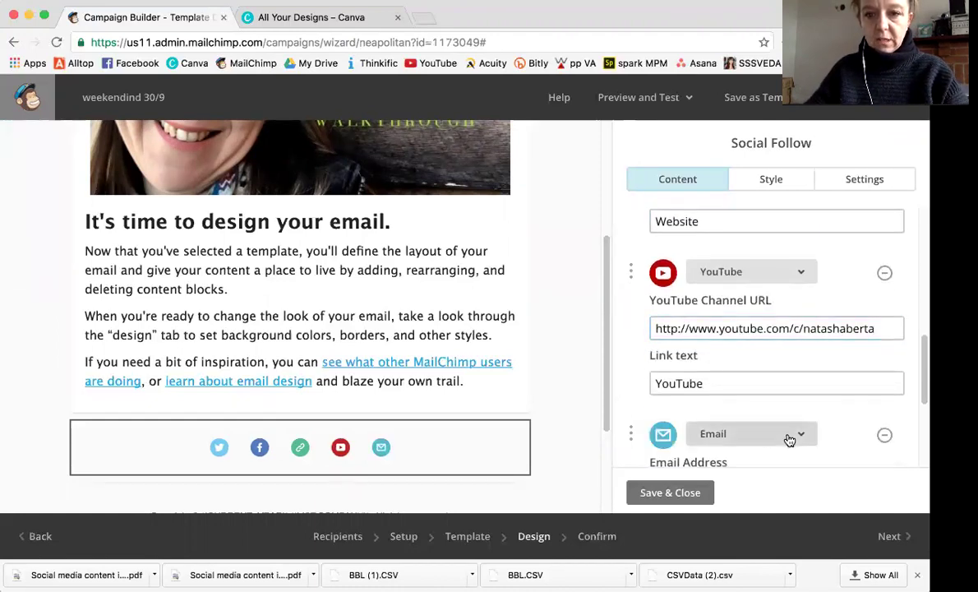
{"action": "left_click", "coordinate": [789, 437]}
{"action": "scroll", "coordinate": [751, 322], "scroll_direction": "up", "scroll_amount": 10}
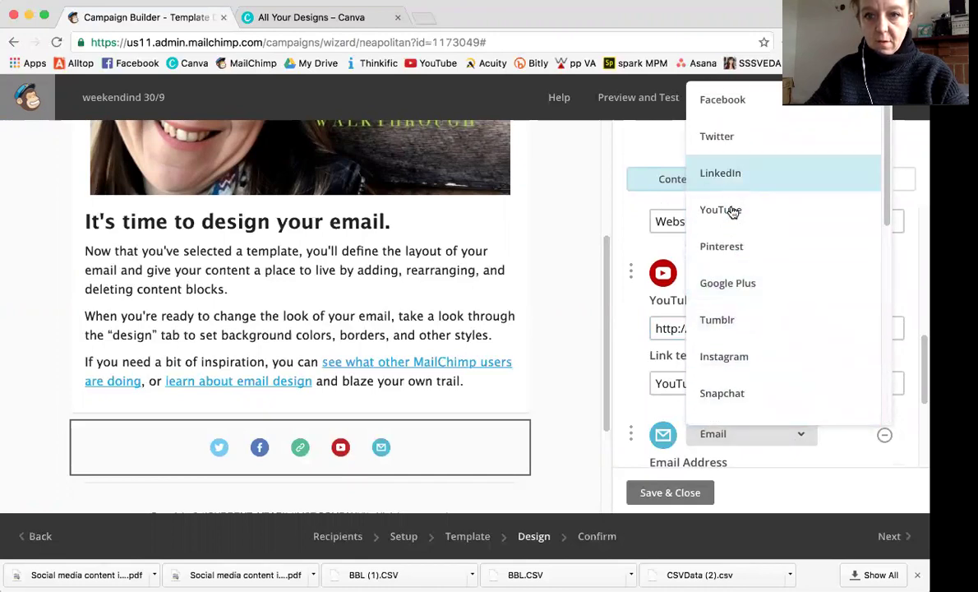
{"action": "left_click", "coordinate": [731, 356]}
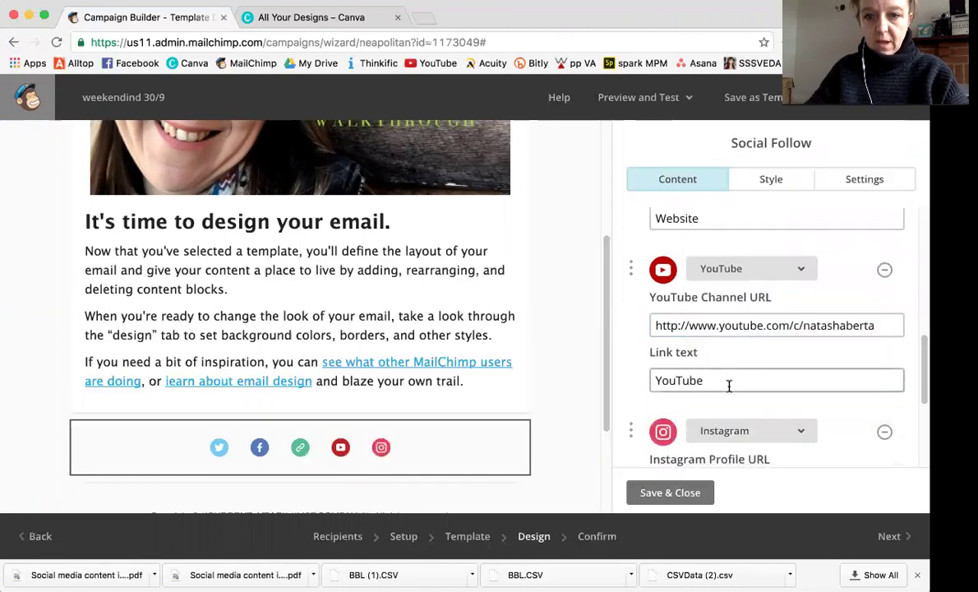
{"action": "scroll", "coordinate": [739, 387], "scroll_direction": "down", "scroll_amount": 3}
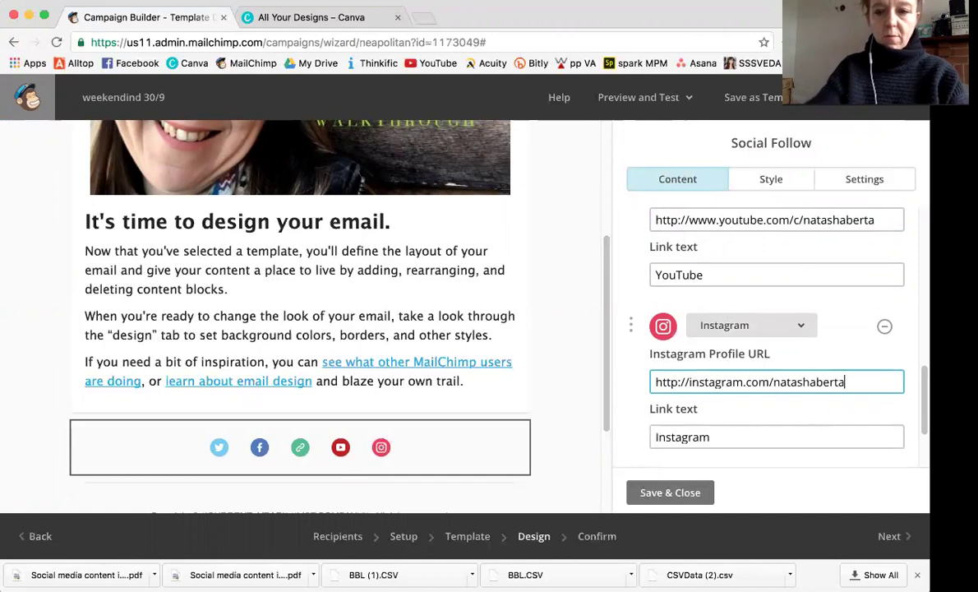
{"action": "scroll", "coordinate": [768, 411], "scroll_direction": "down", "scroll_amount": 3}
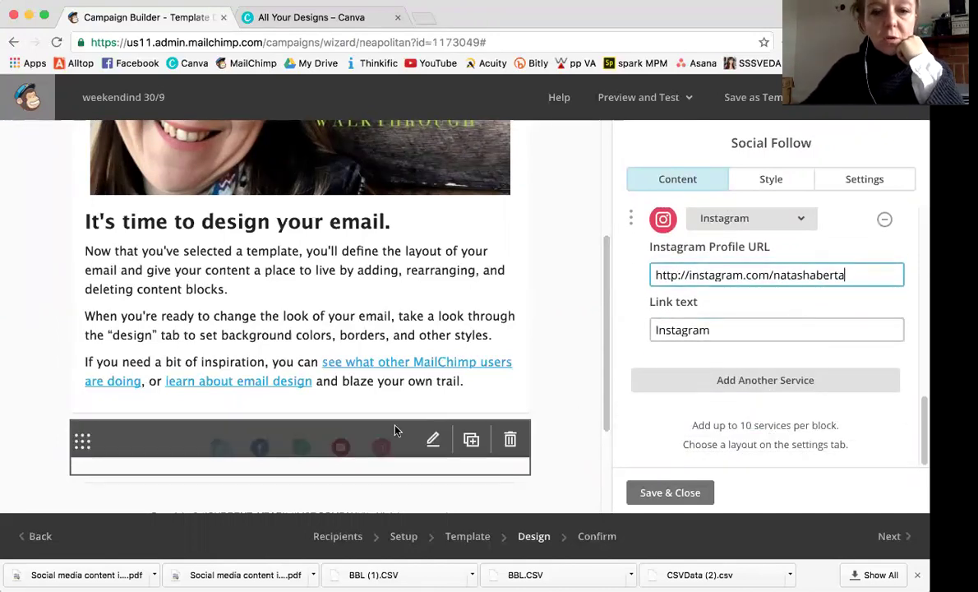
Bring up the Social Follow block's style and display settings.
{"action": "left_click", "coordinate": [771, 181]}
{"action": "scroll", "coordinate": [758, 317], "scroll_direction": "down", "scroll_amount": 5}
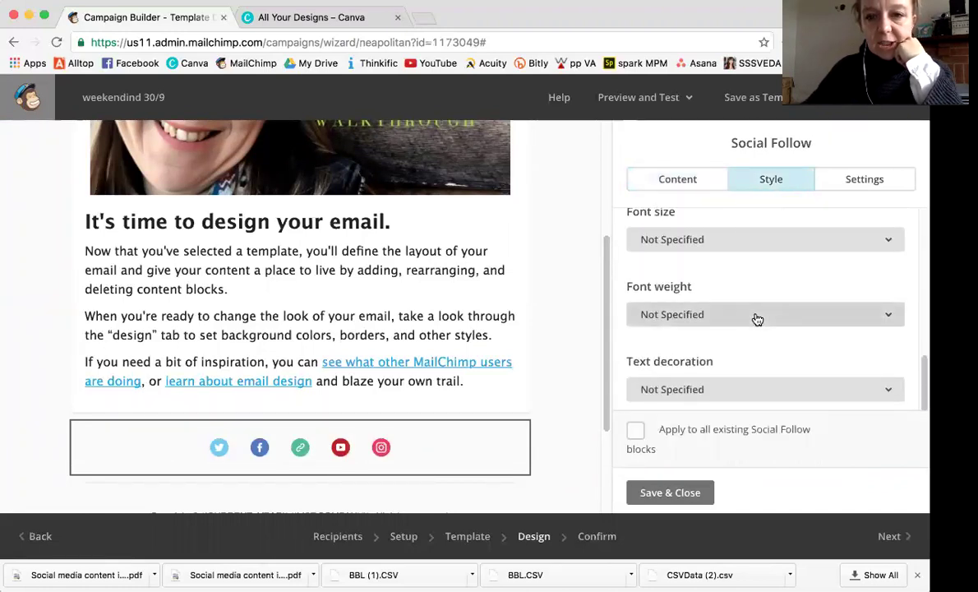
{"action": "scroll", "coordinate": [757, 319], "scroll_direction": "up", "scroll_amount": 6}
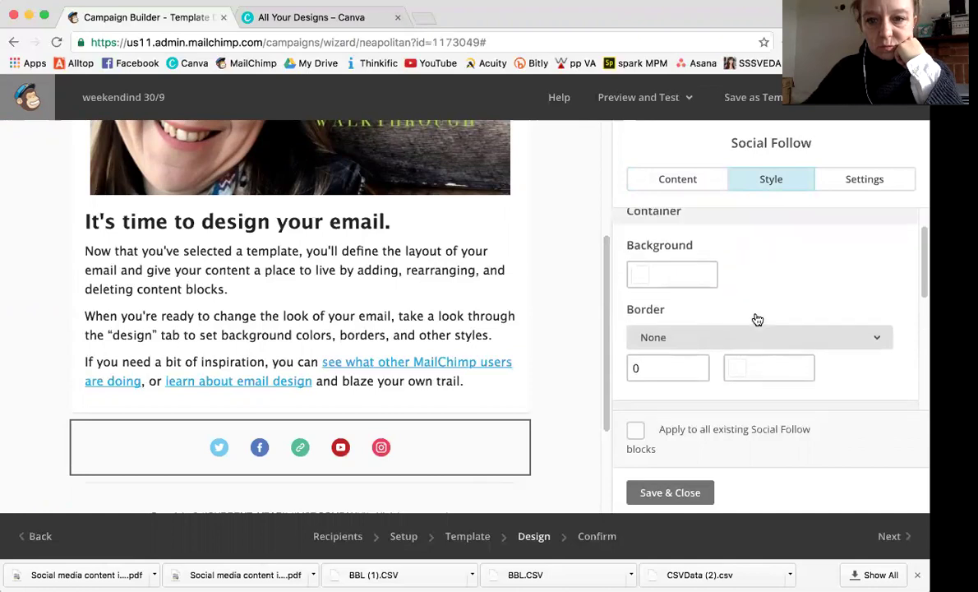
{"action": "scroll", "coordinate": [757, 316], "scroll_direction": "up", "scroll_amount": 1}
{"action": "left_click", "coordinate": [867, 184]}
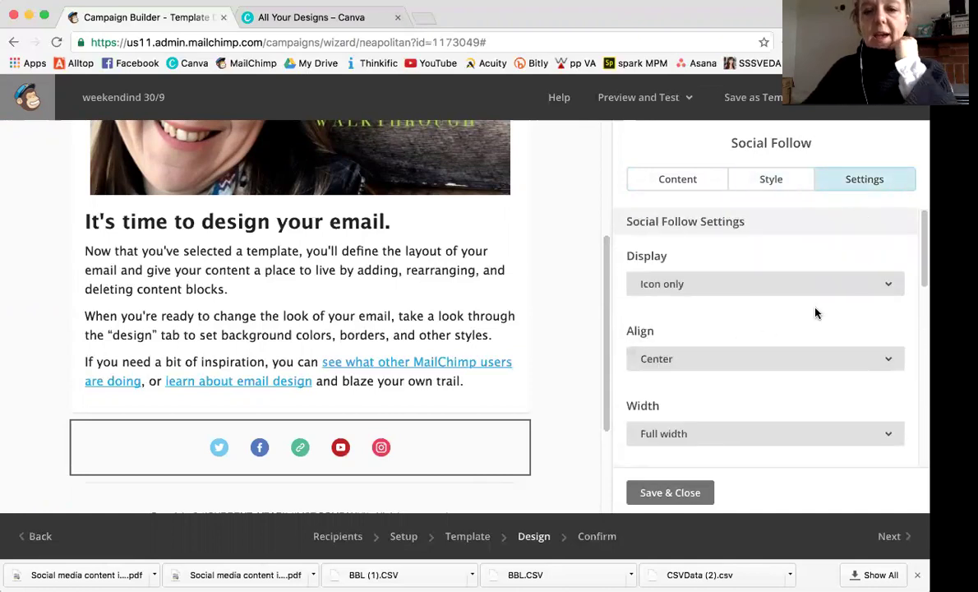
{"action": "scroll", "coordinate": [814, 342], "scroll_direction": "down", "scroll_amount": 5}
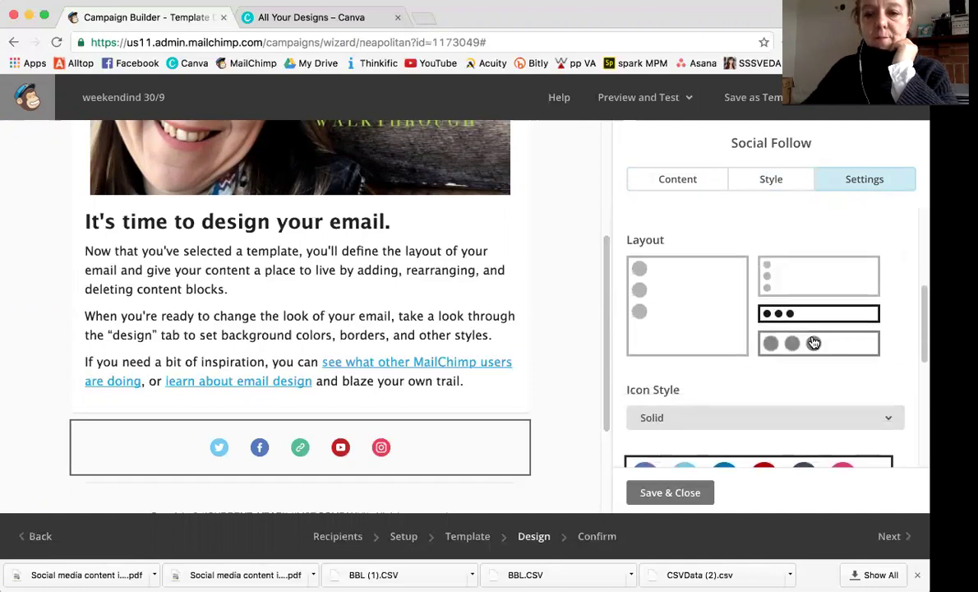
{"action": "scroll", "coordinate": [814, 341], "scroll_direction": "down", "scroll_amount": 3}
Try the outlined icon style with the black circular and light grey icon sets.
{"action": "left_click", "coordinate": [888, 289]}
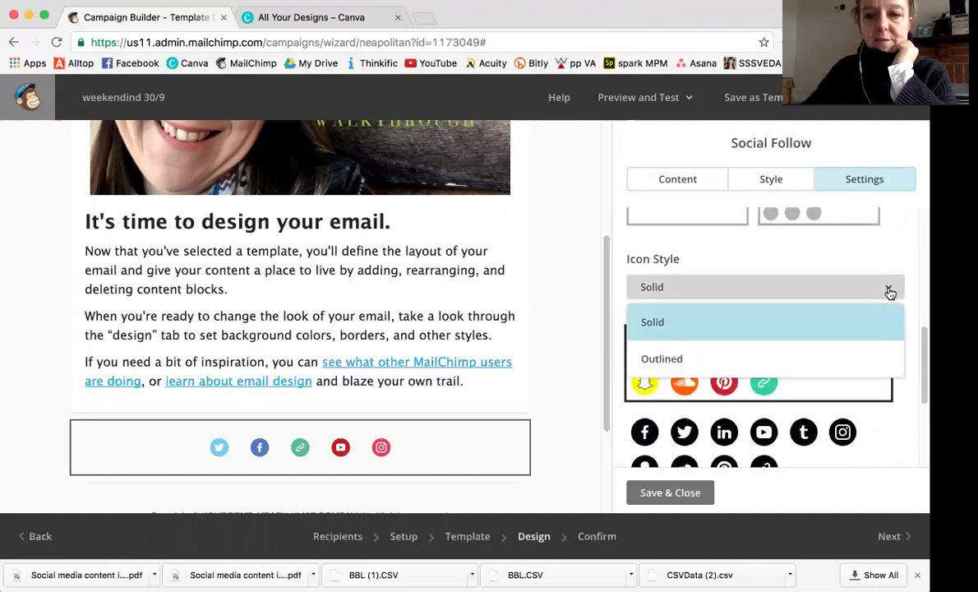
{"action": "left_click", "coordinate": [827, 361]}
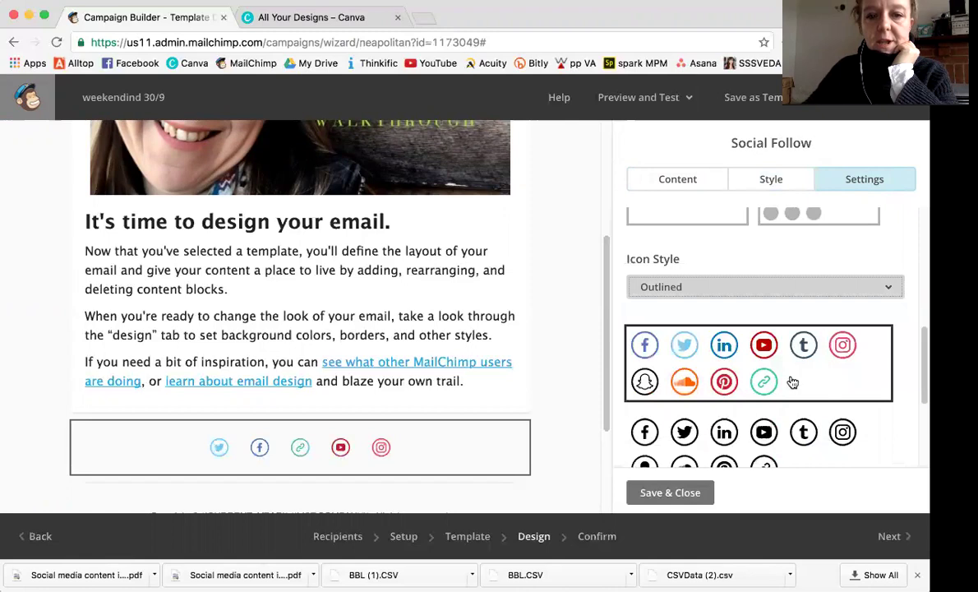
{"action": "scroll", "coordinate": [762, 399], "scroll_direction": "down", "scroll_amount": 3}
{"action": "left_click", "coordinate": [763, 369]}
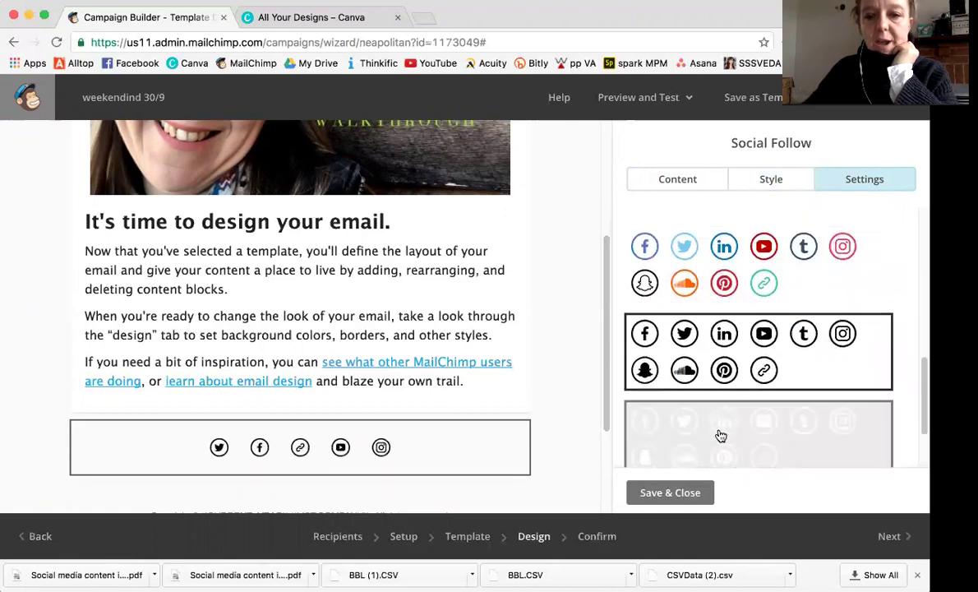
{"action": "scroll", "coordinate": [721, 435], "scroll_direction": "down", "scroll_amount": 3}
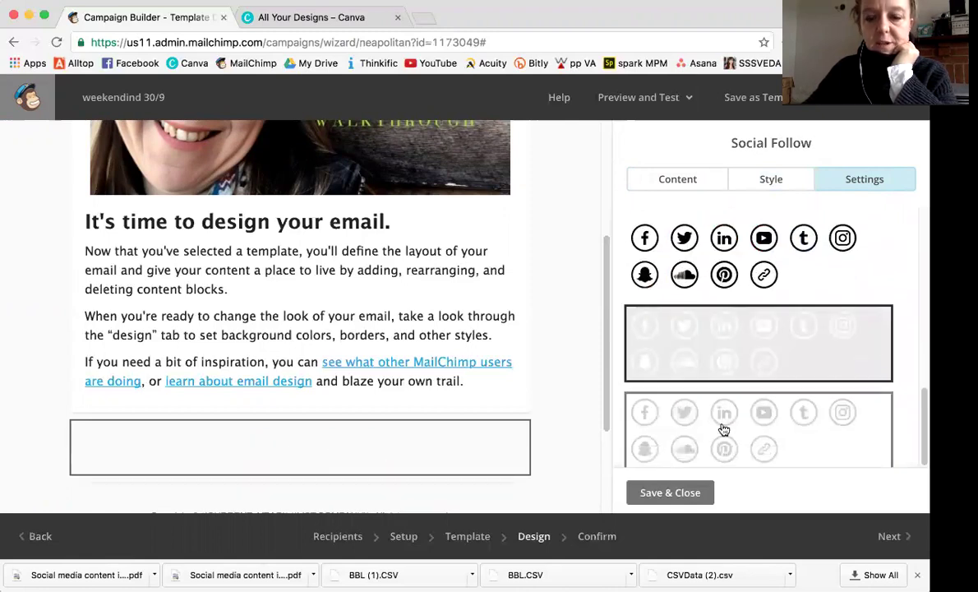
{"action": "left_click", "coordinate": [723, 429]}
{"action": "scroll", "coordinate": [727, 407], "scroll_direction": "up", "scroll_amount": 5}
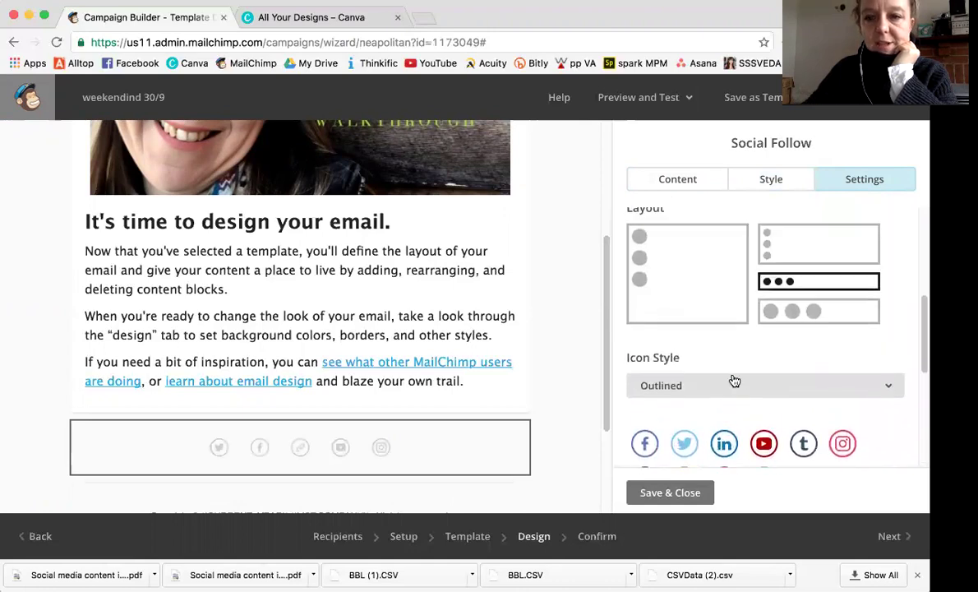
Switch the icon style back to Solid and apply the plain black glyph icon set.
{"action": "left_click", "coordinate": [887, 394]}
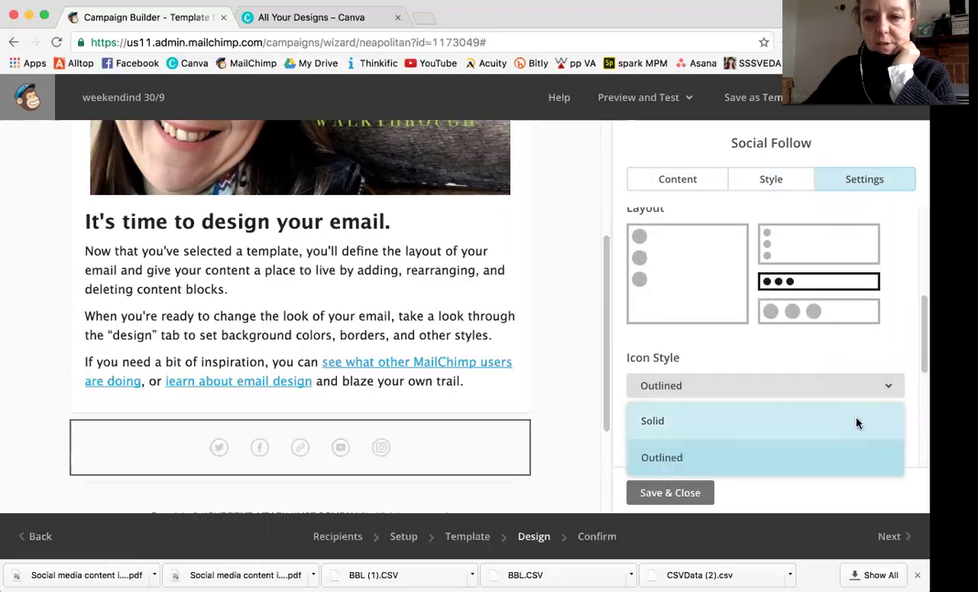
{"action": "left_click", "coordinate": [855, 419]}
{"action": "scroll", "coordinate": [855, 420], "scroll_direction": "down", "scroll_amount": 2}
{"action": "left_click", "coordinate": [765, 363]}
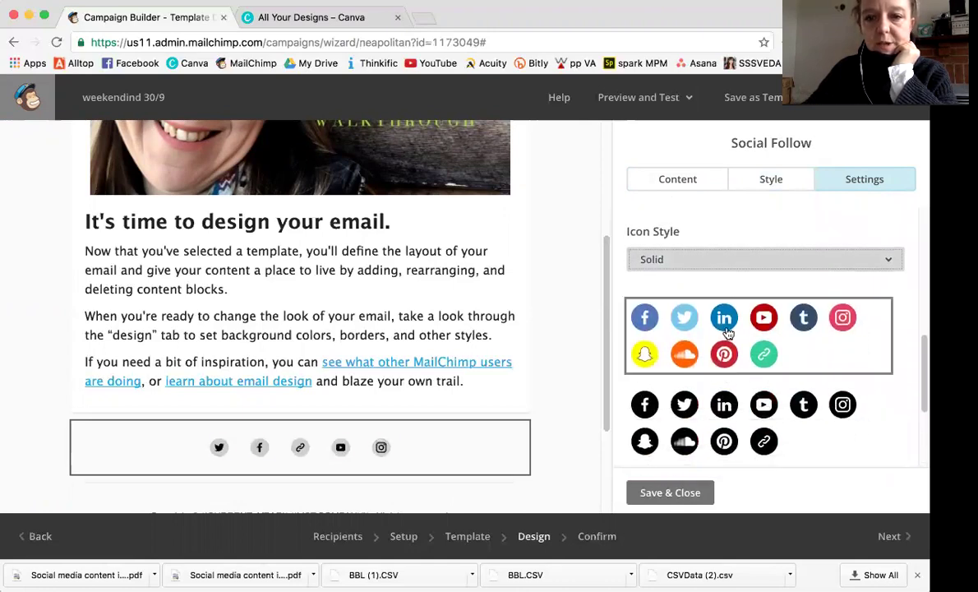
{"action": "left_click", "coordinate": [728, 427]}
{"action": "scroll", "coordinate": [727, 427], "scroll_direction": "down", "scroll_amount": 1}
{"action": "scroll", "coordinate": [727, 427], "scroll_direction": "down", "scroll_amount": 2}
{"action": "left_click", "coordinate": [727, 424]}
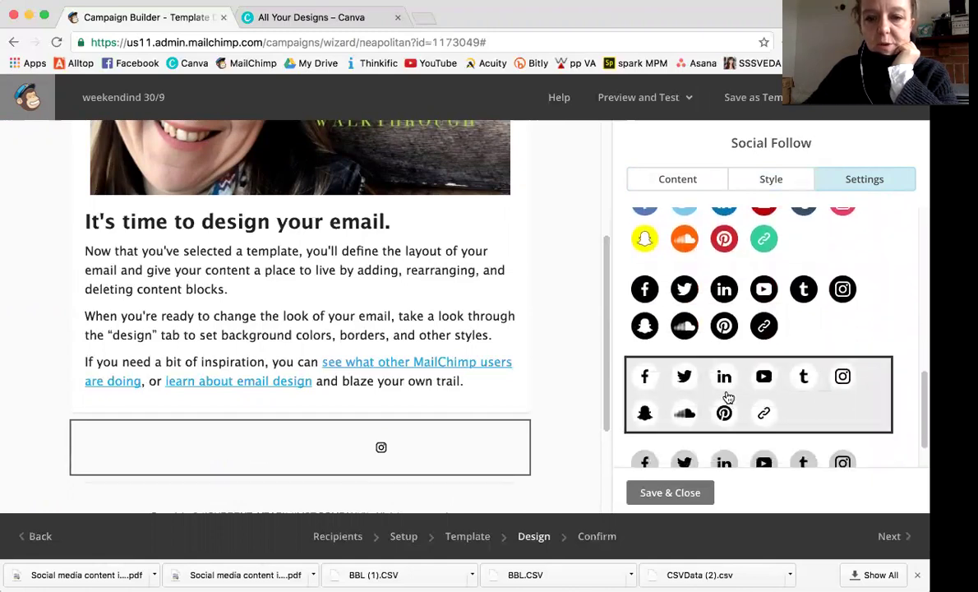
{"action": "scroll", "coordinate": [744, 430], "scroll_direction": "down", "scroll_amount": 1}
{"action": "scroll", "coordinate": [744, 430], "scroll_direction": "up", "scroll_amount": 5}
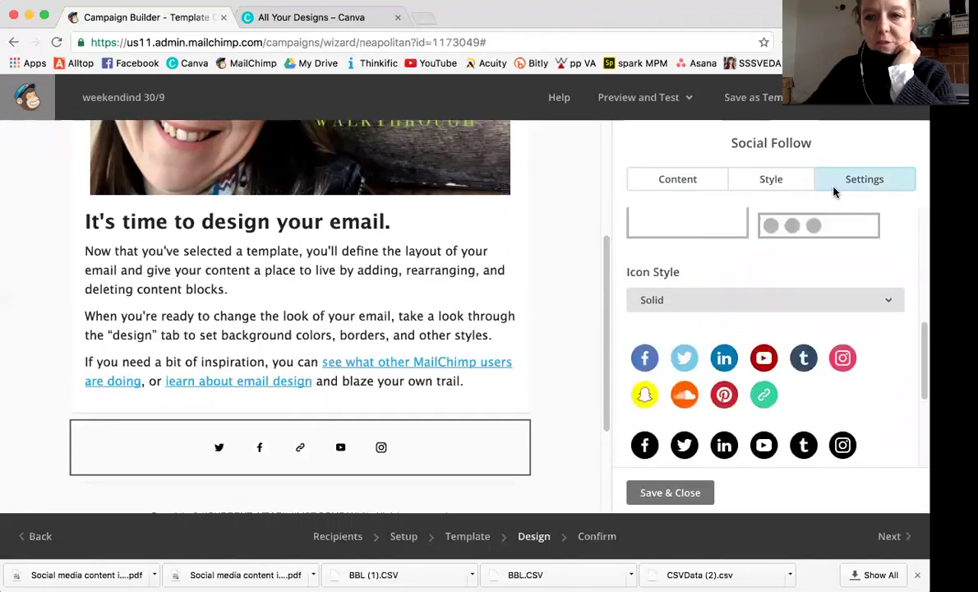
Leave the social block settings and open the main welcome text block for editing.
{"action": "left_click", "coordinate": [769, 179]}
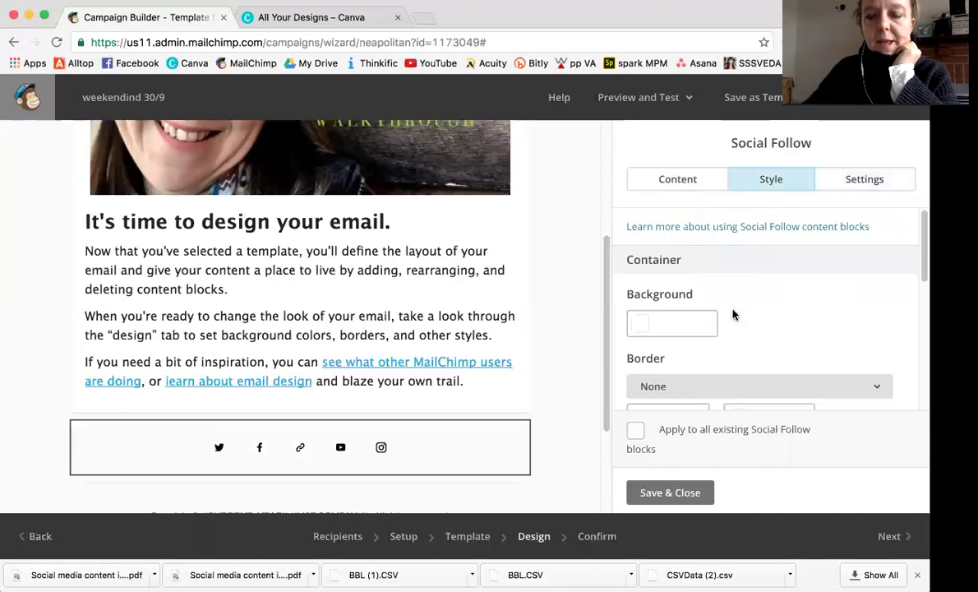
{"action": "scroll", "coordinate": [733, 312], "scroll_direction": "down", "scroll_amount": 3}
{"action": "scroll", "coordinate": [731, 313], "scroll_direction": "down", "scroll_amount": 3}
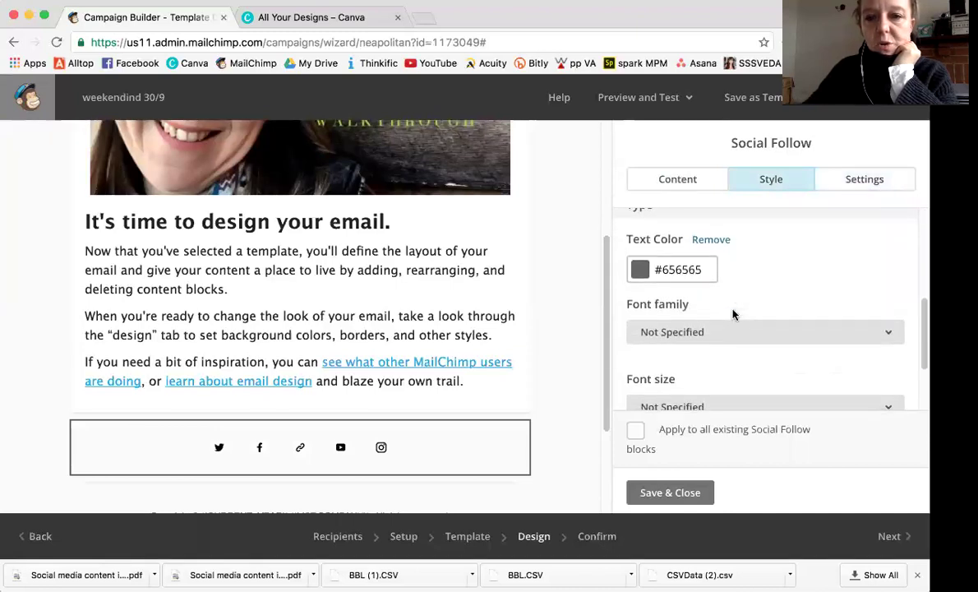
{"action": "left_click", "coordinate": [680, 184]}
{"action": "left_click", "coordinate": [360, 312]}
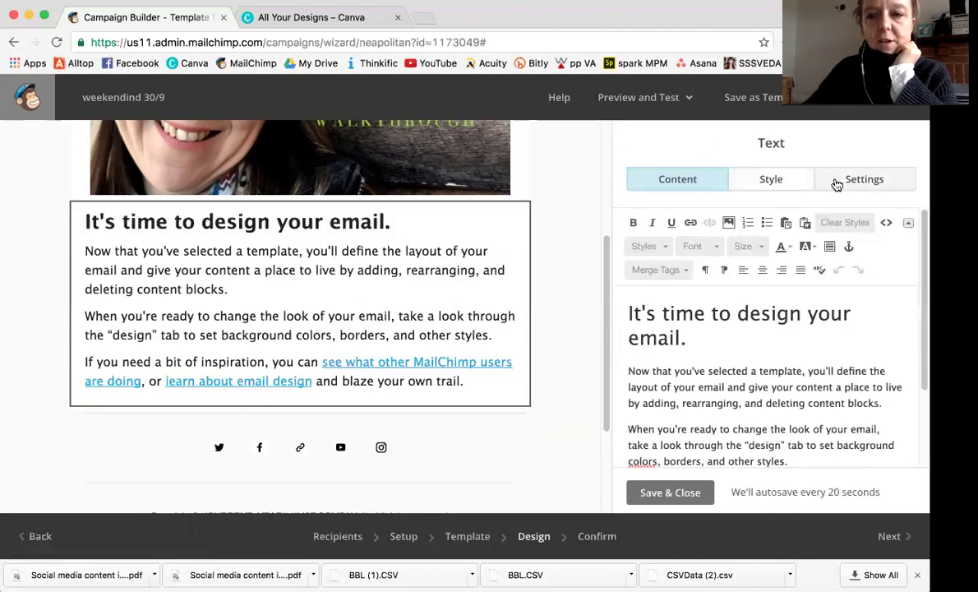
Centre-align the welcome text block from its Style options.
{"action": "left_click", "coordinate": [790, 176]}
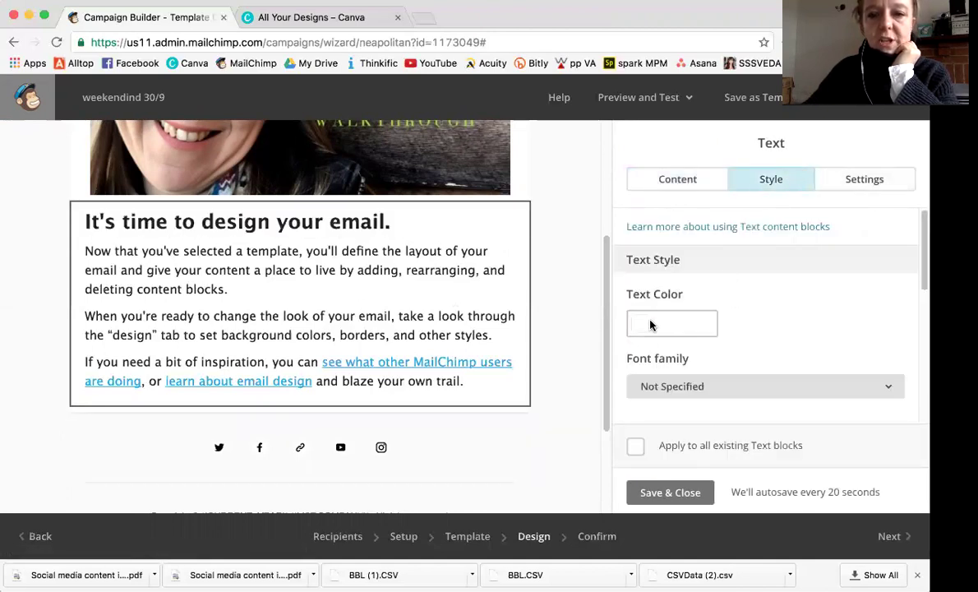
{"action": "scroll", "coordinate": [695, 370], "scroll_direction": "down", "scroll_amount": 3}
{"action": "scroll", "coordinate": [682, 391], "scroll_direction": "down", "scroll_amount": 3}
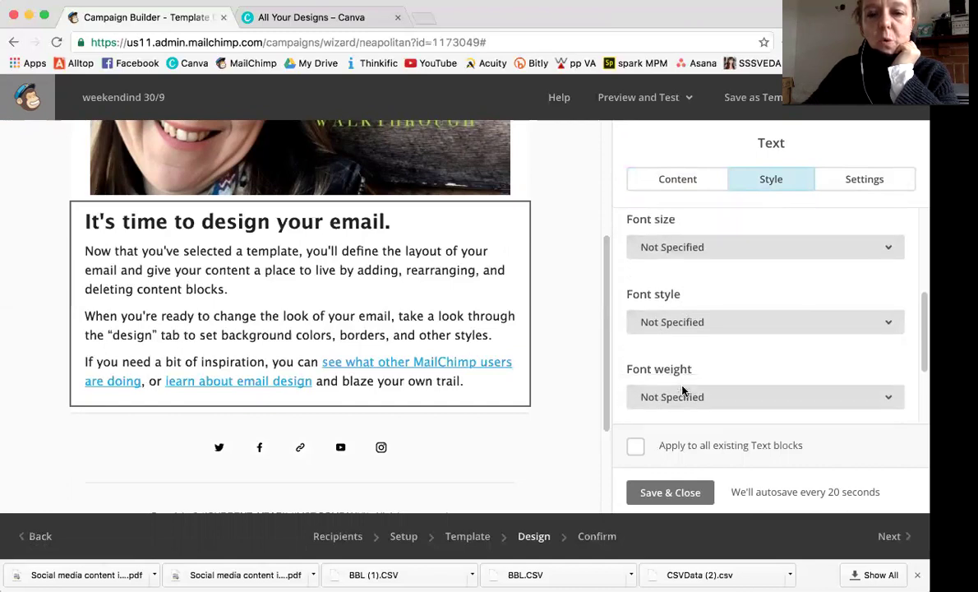
{"action": "scroll", "coordinate": [682, 391], "scroll_direction": "down", "scroll_amount": 3}
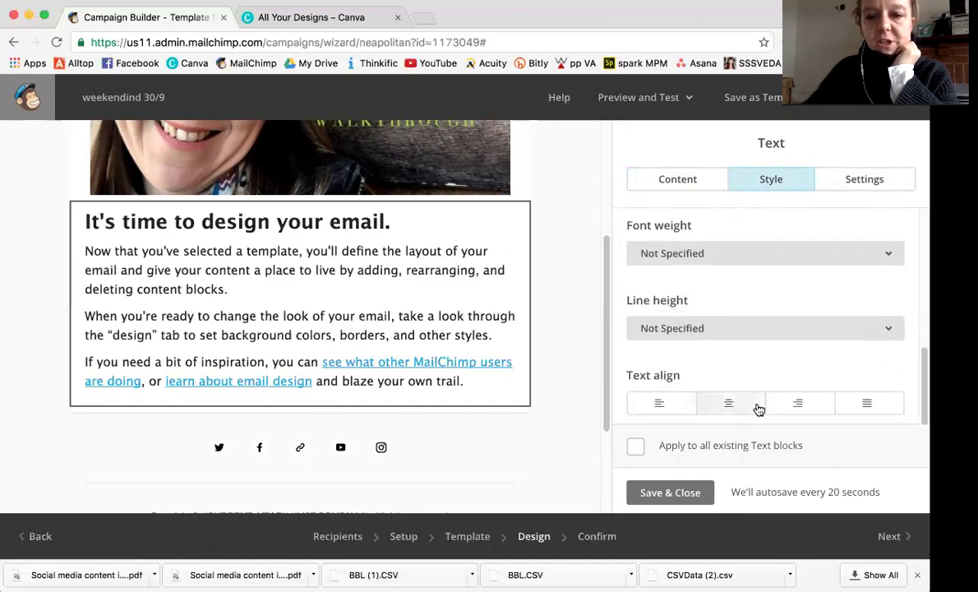
{"action": "left_click", "coordinate": [728, 403]}
Review the text block's column settings, then save and close its editor.
{"action": "left_click", "coordinate": [855, 190]}
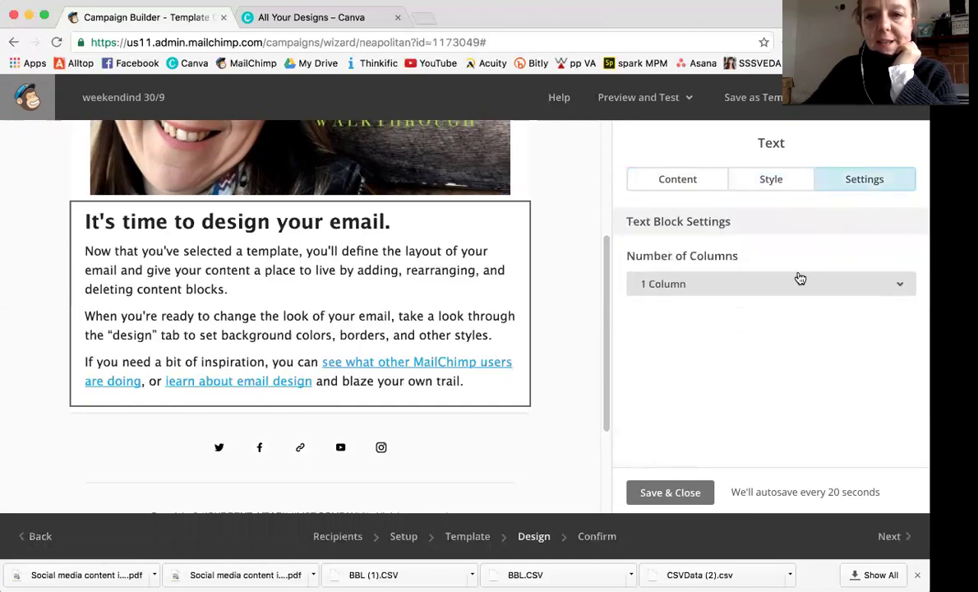
{"action": "left_click", "coordinate": [677, 189]}
{"action": "left_click", "coordinate": [654, 492]}
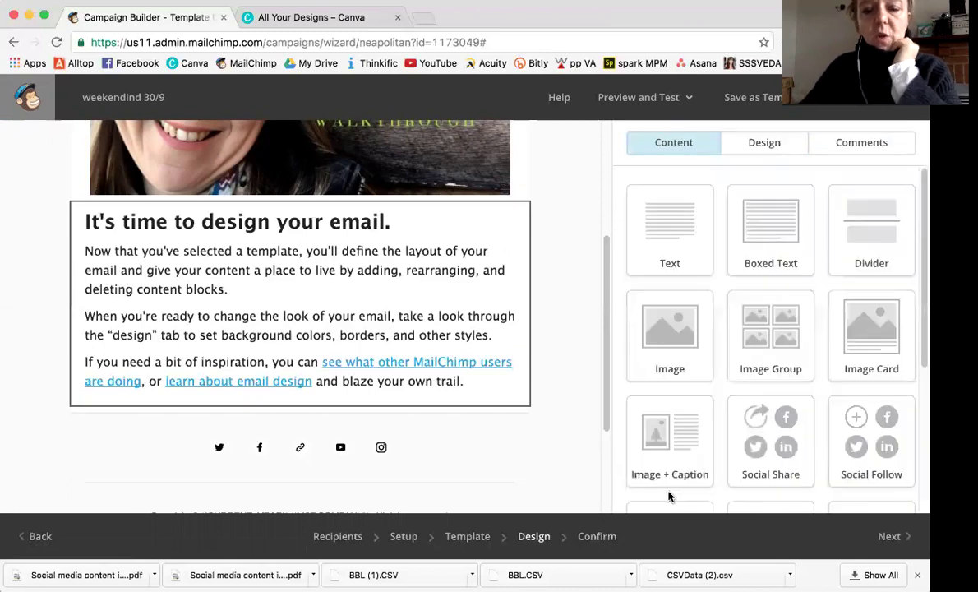
{"action": "scroll", "coordinate": [357, 308], "scroll_direction": "up", "scroll_amount": 5}
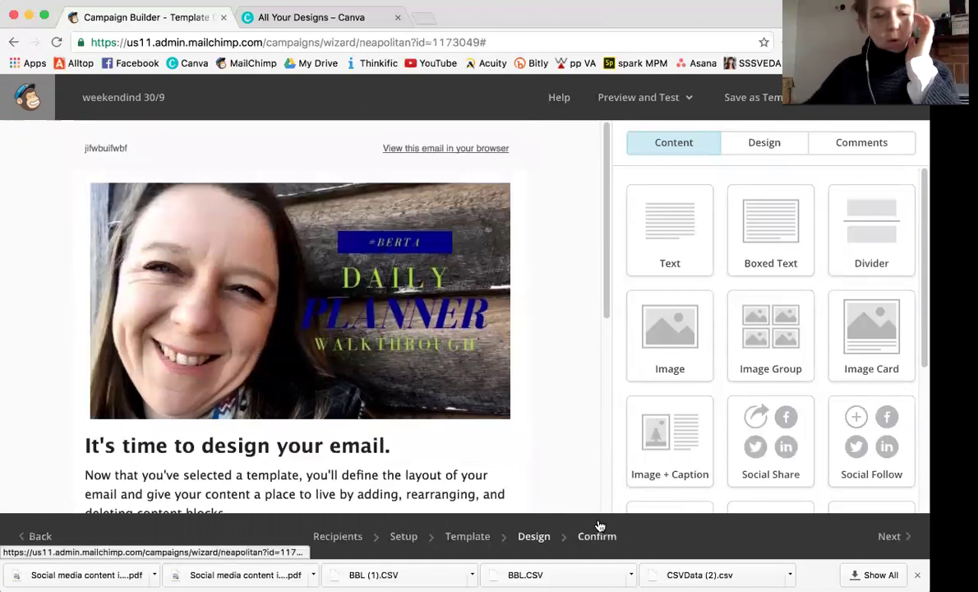
{"action": "scroll", "coordinate": [485, 494], "scroll_direction": "down", "scroll_amount": 5}
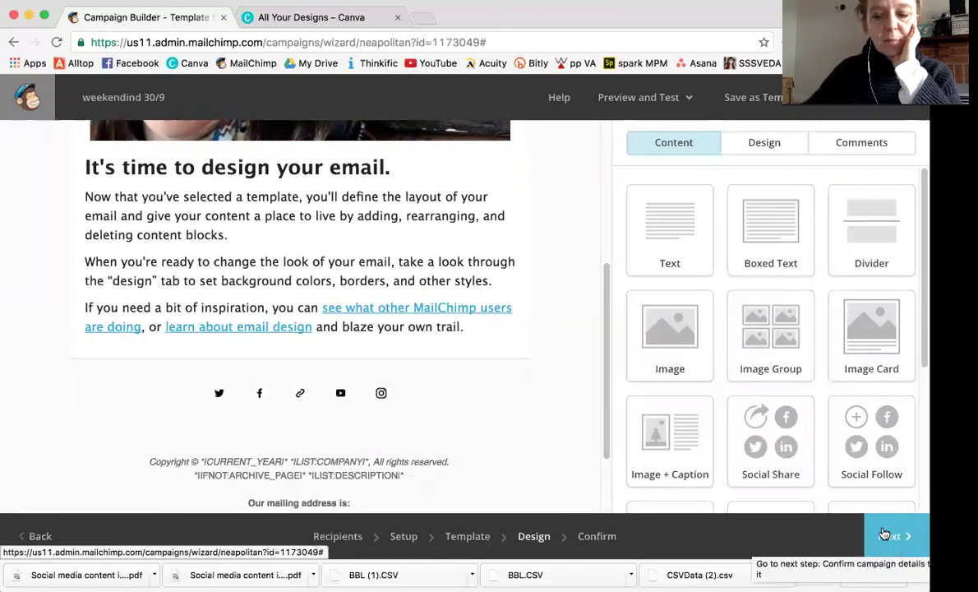
{"action": "left_click", "coordinate": [688, 99]}
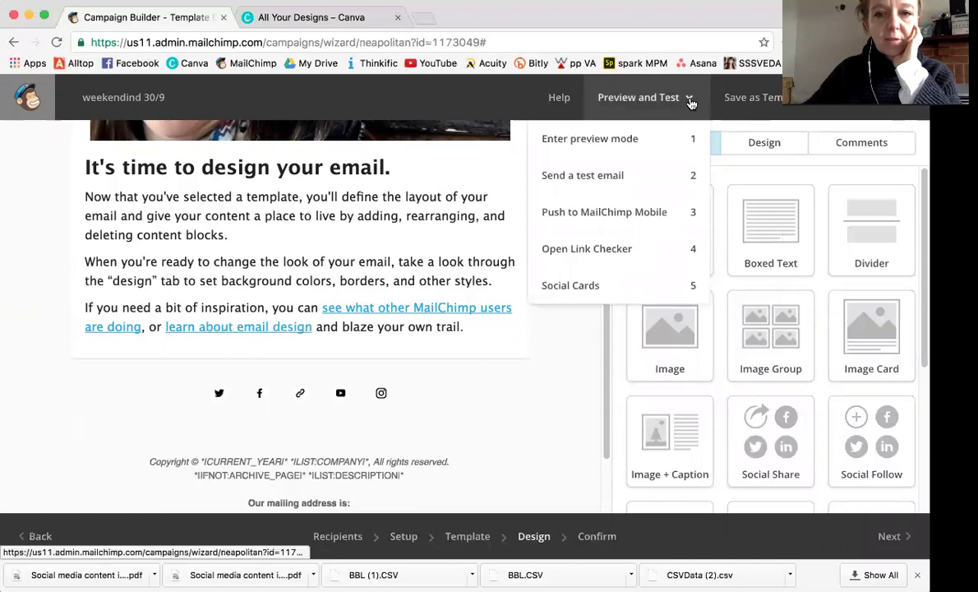
{"action": "left_click", "coordinate": [620, 136]}
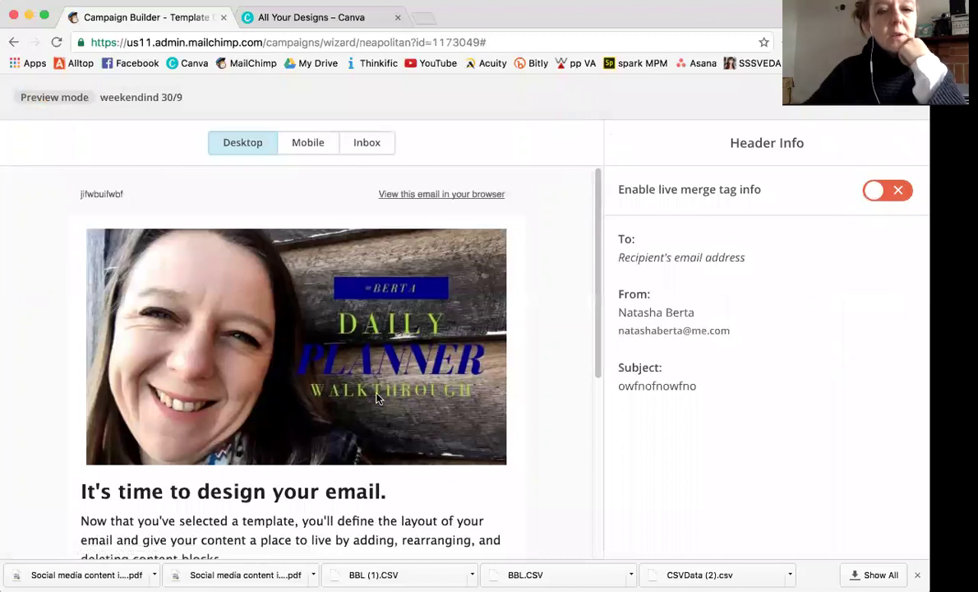
{"action": "scroll", "coordinate": [376, 399], "scroll_direction": "down", "scroll_amount": 10}
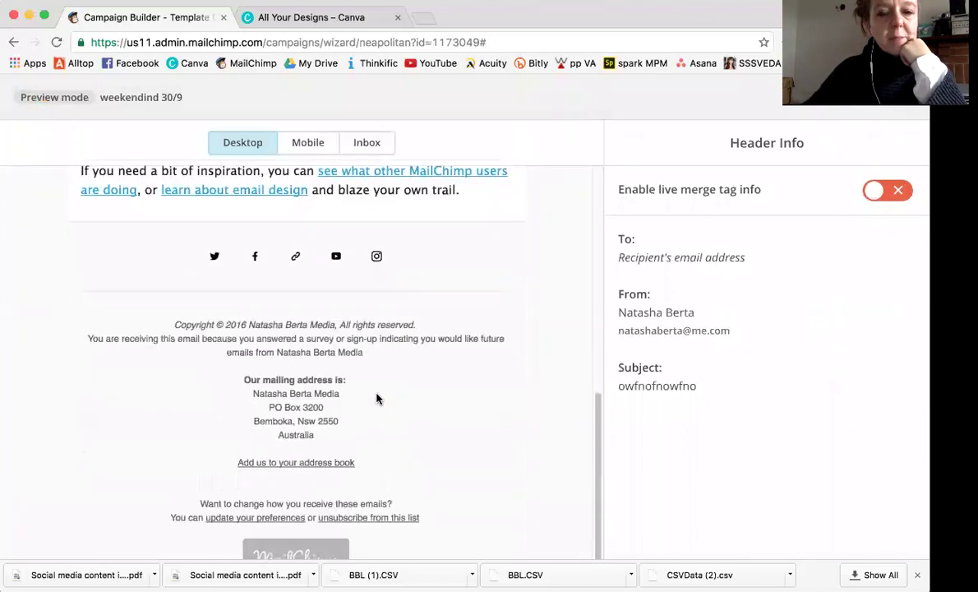
{"action": "scroll", "coordinate": [377, 399], "scroll_direction": "up", "scroll_amount": 10}
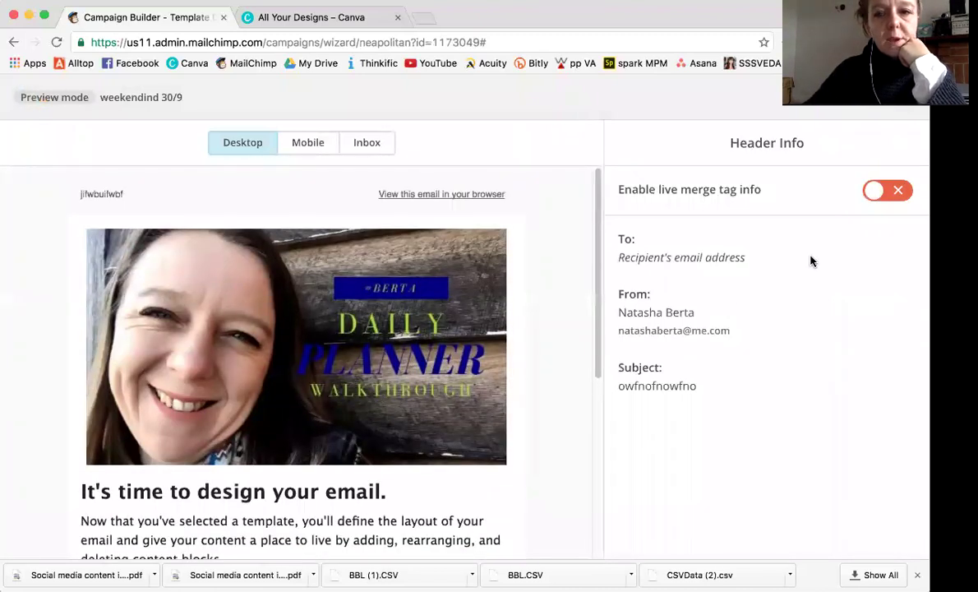
{"action": "left_click", "coordinate": [304, 150]}
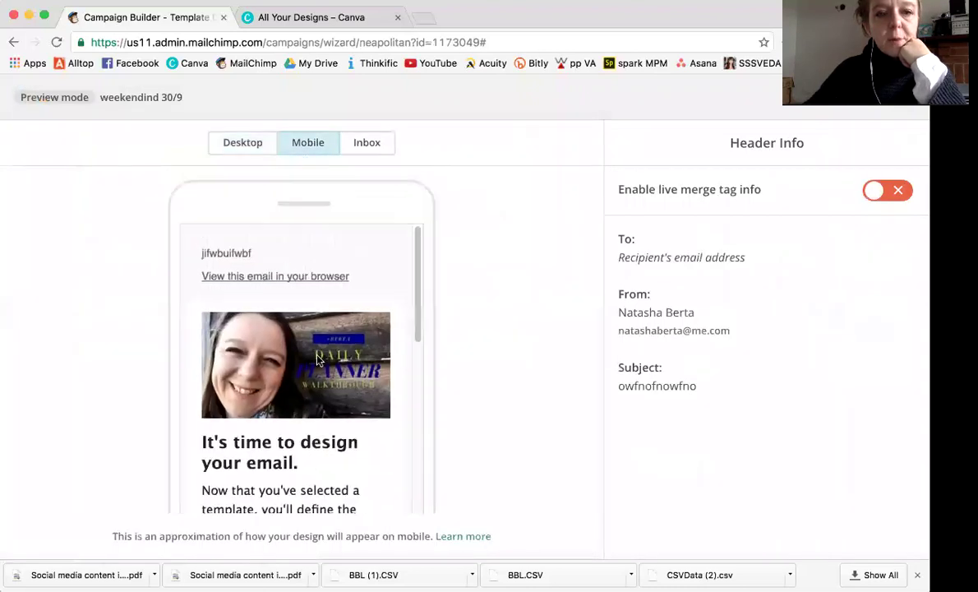
{"action": "scroll", "coordinate": [316, 356], "scroll_direction": "down", "scroll_amount": 5}
{"action": "scroll", "coordinate": [320, 345], "scroll_direction": "down", "scroll_amount": 10}
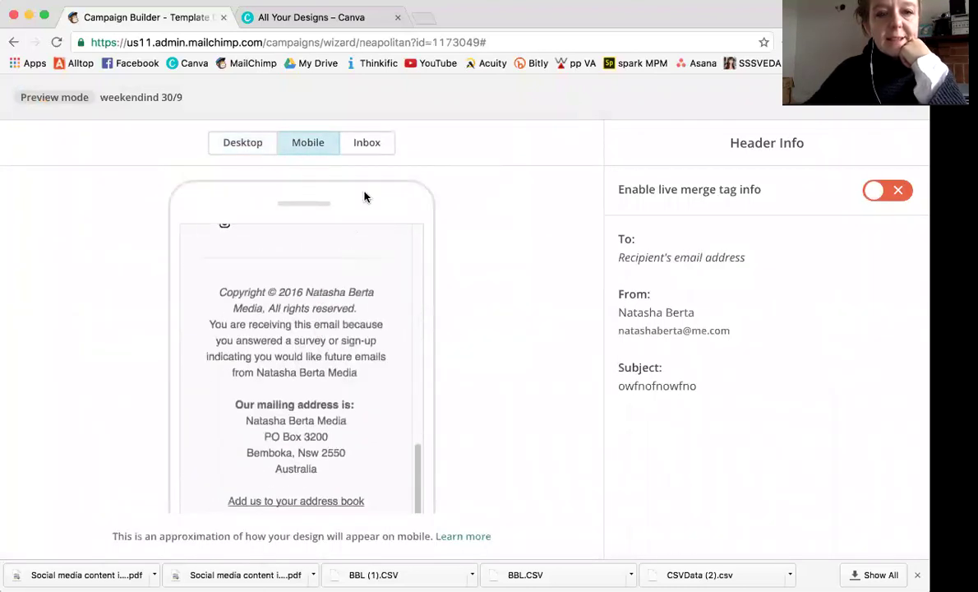
{"action": "left_click", "coordinate": [368, 158]}
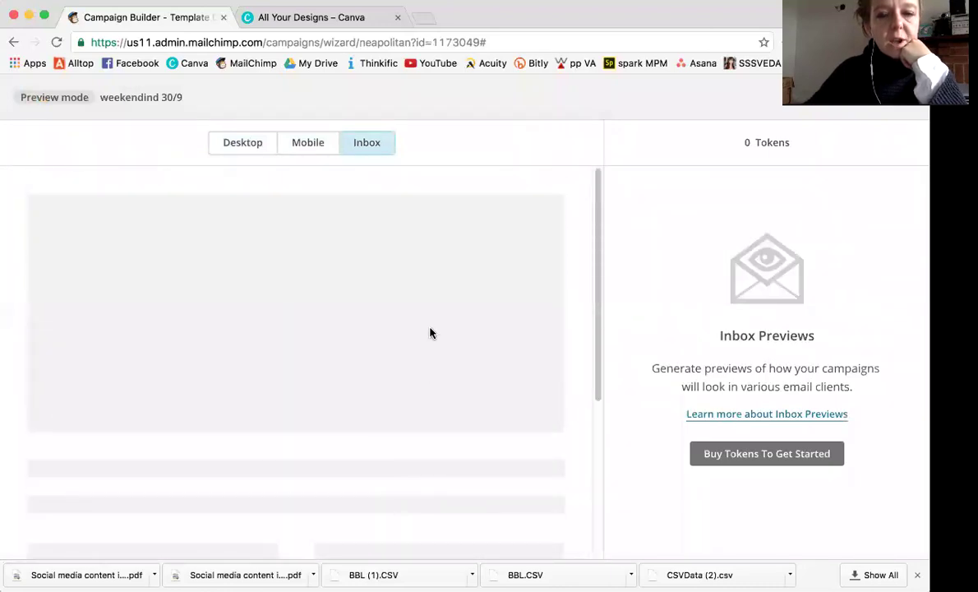
{"action": "left_click", "coordinate": [248, 149]}
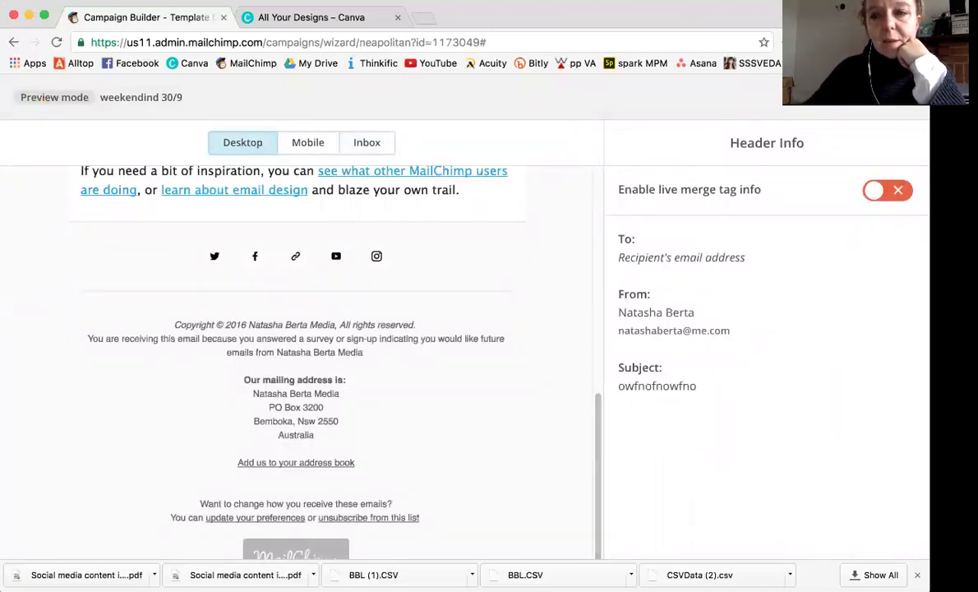
{"action": "left_click", "coordinate": [822, 97]}
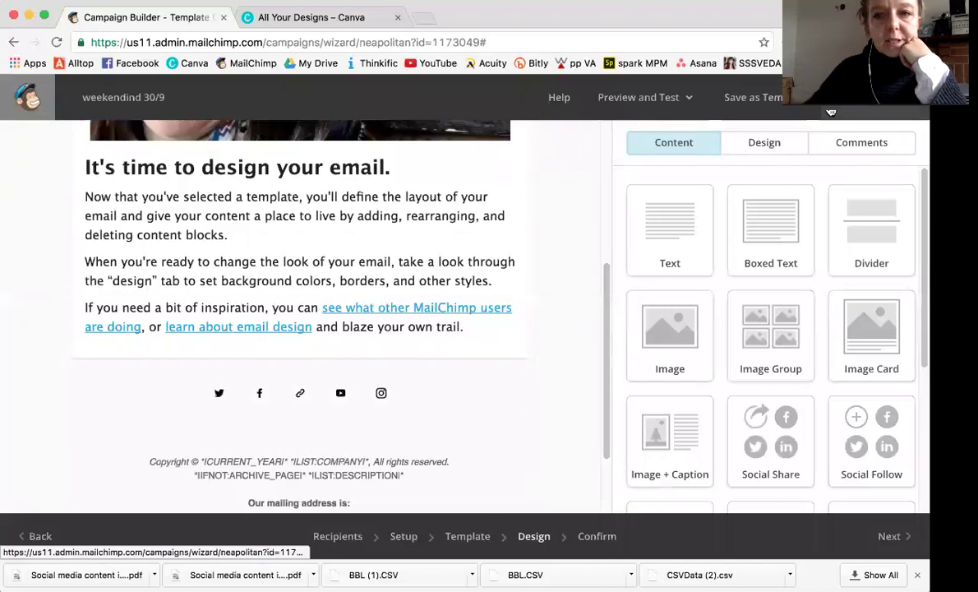
Run the link checker through links 2 and 3, opening the Email Design Guide in a new tab.
{"action": "left_click", "coordinate": [689, 98]}
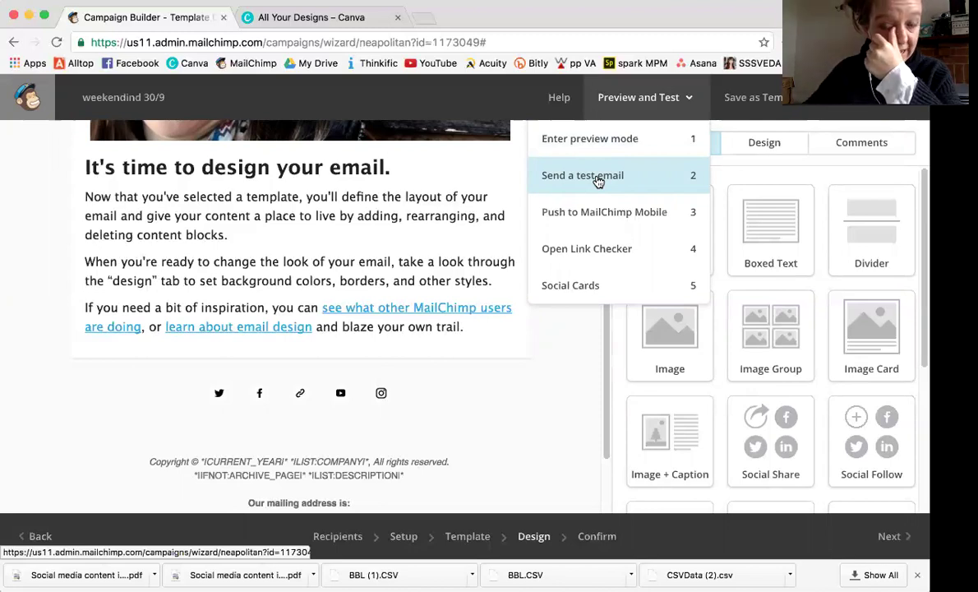
{"action": "left_click", "coordinate": [580, 250]}
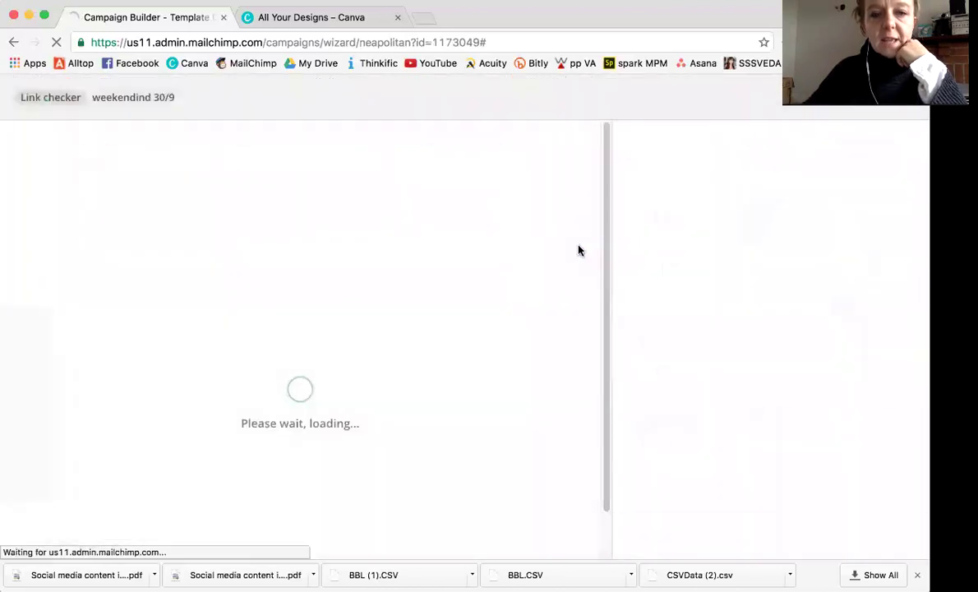
{"action": "scroll", "coordinate": [451, 422], "scroll_direction": "down", "scroll_amount": 5}
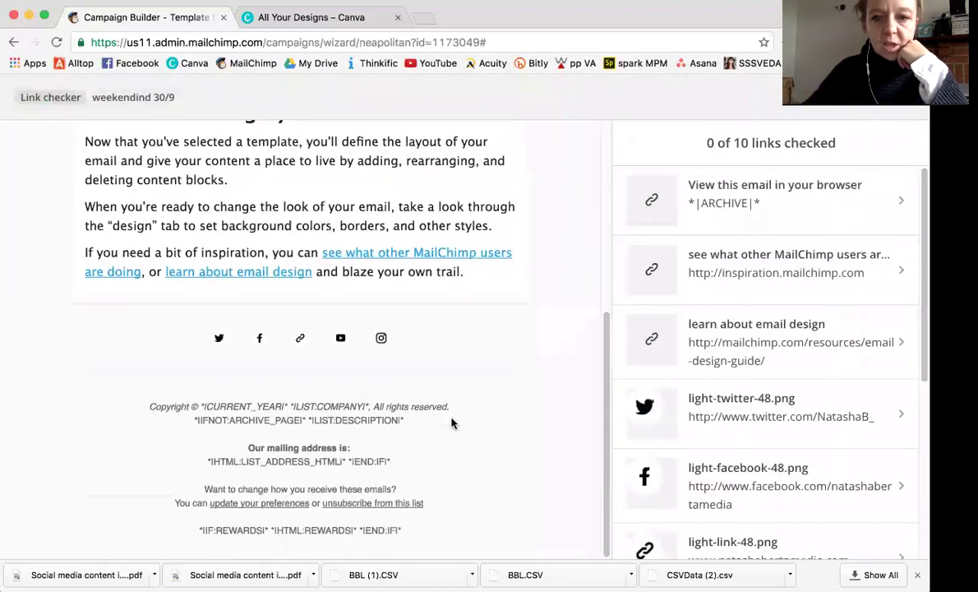
{"action": "scroll", "coordinate": [451, 423], "scroll_direction": "up", "scroll_amount": 3}
{"action": "left_click", "coordinate": [411, 332]}
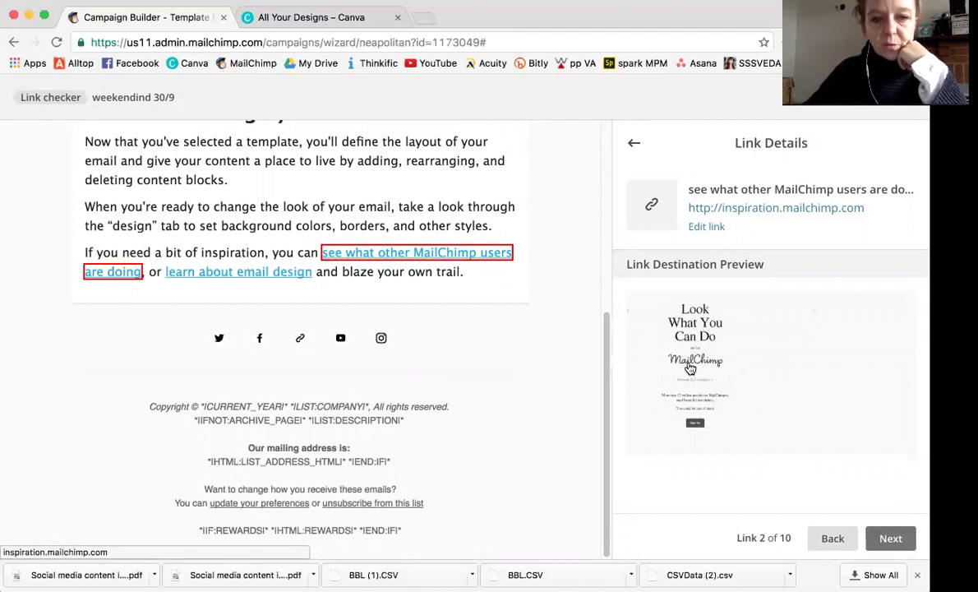
{"action": "left_click", "coordinate": [227, 272]}
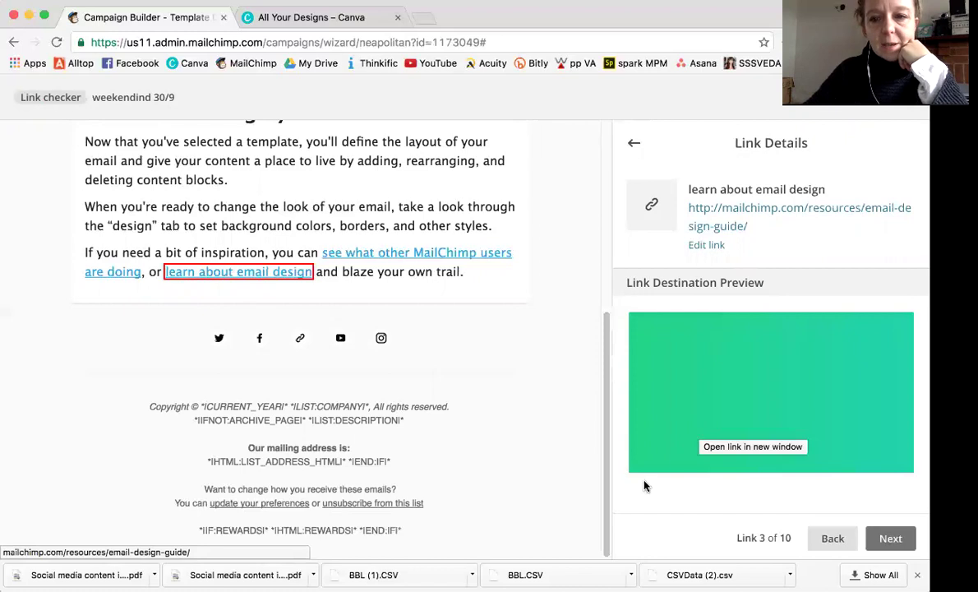
{"action": "left_click", "coordinate": [708, 215]}
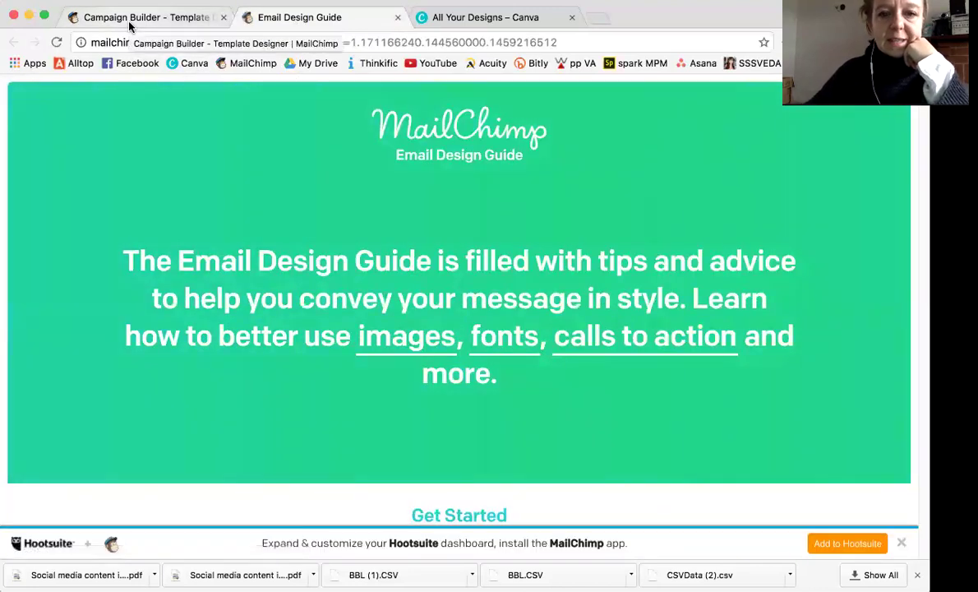
Check the Facebook, YouTube and Instagram icon links, then close the link checker.
{"action": "scroll", "coordinate": [263, 240], "scroll_direction": "down", "scroll_amount": 15}
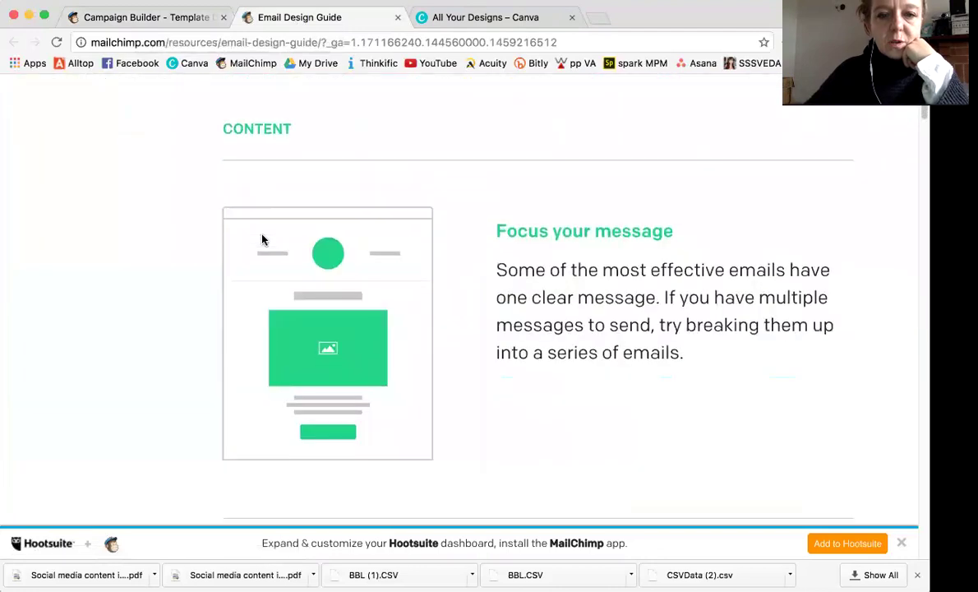
{"action": "scroll", "coordinate": [263, 239], "scroll_direction": "up", "scroll_amount": 15}
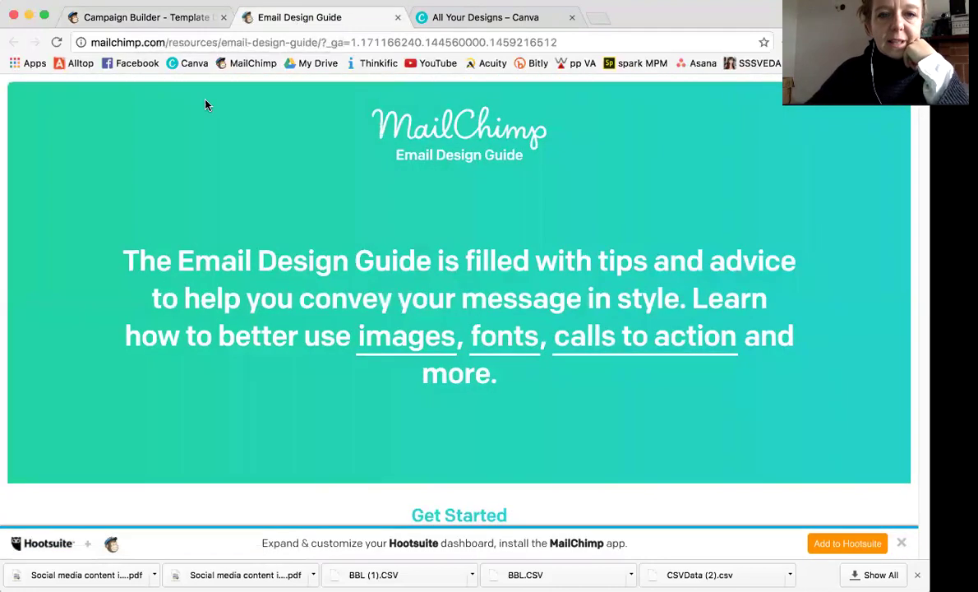
{"action": "left_click", "coordinate": [170, 20]}
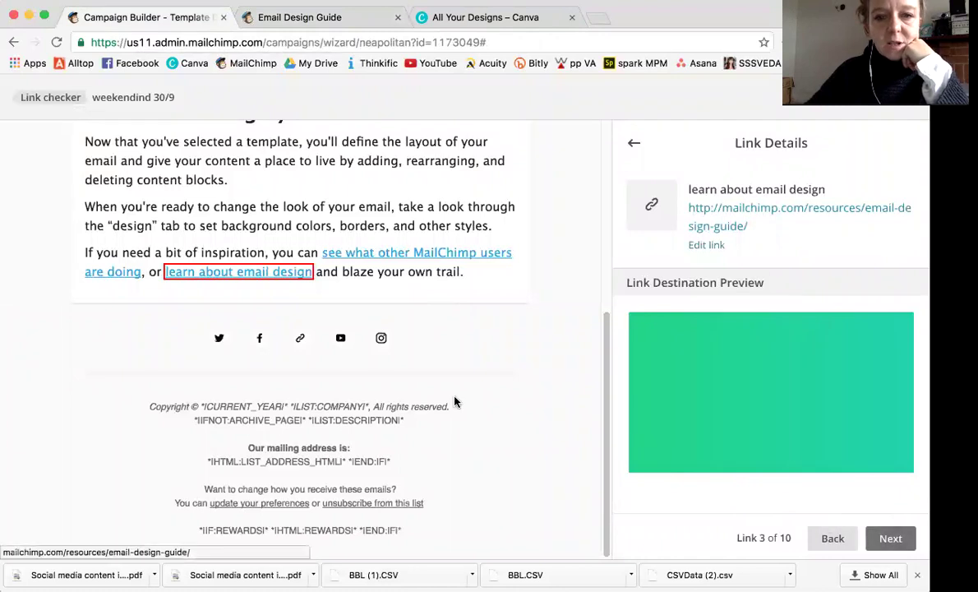
{"action": "left_click", "coordinate": [259, 344]}
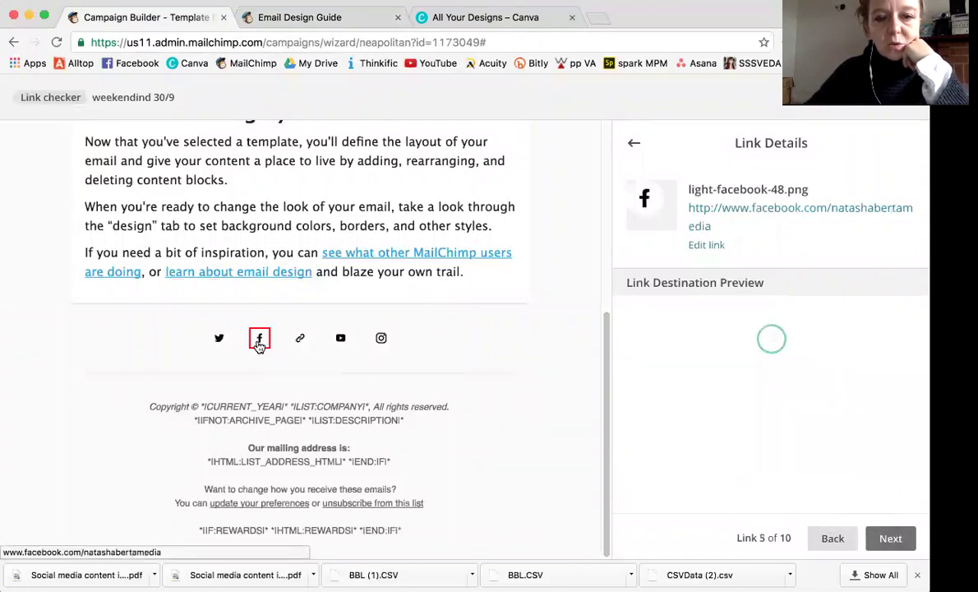
{"action": "left_click", "coordinate": [341, 343]}
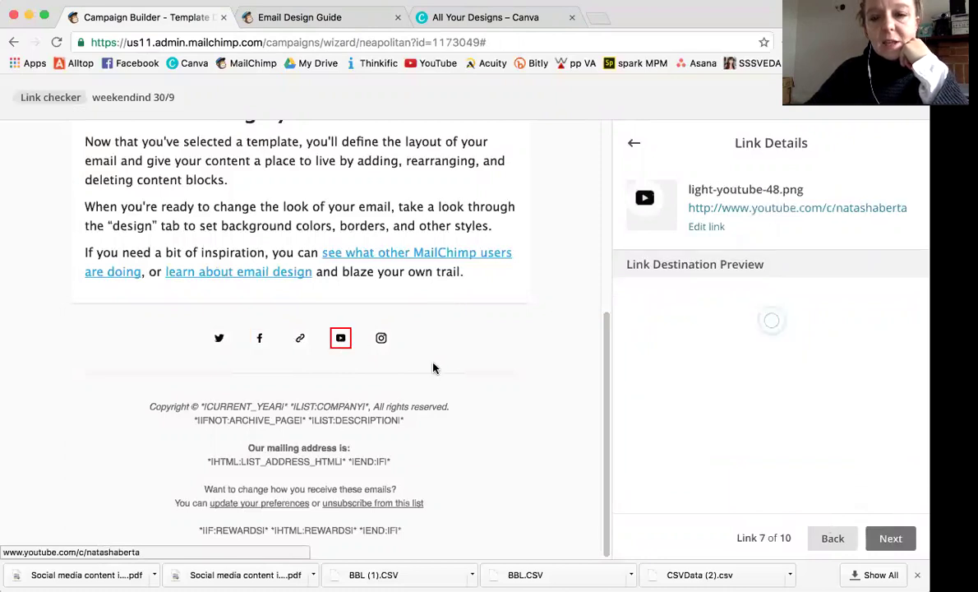
{"action": "left_click", "coordinate": [890, 538]}
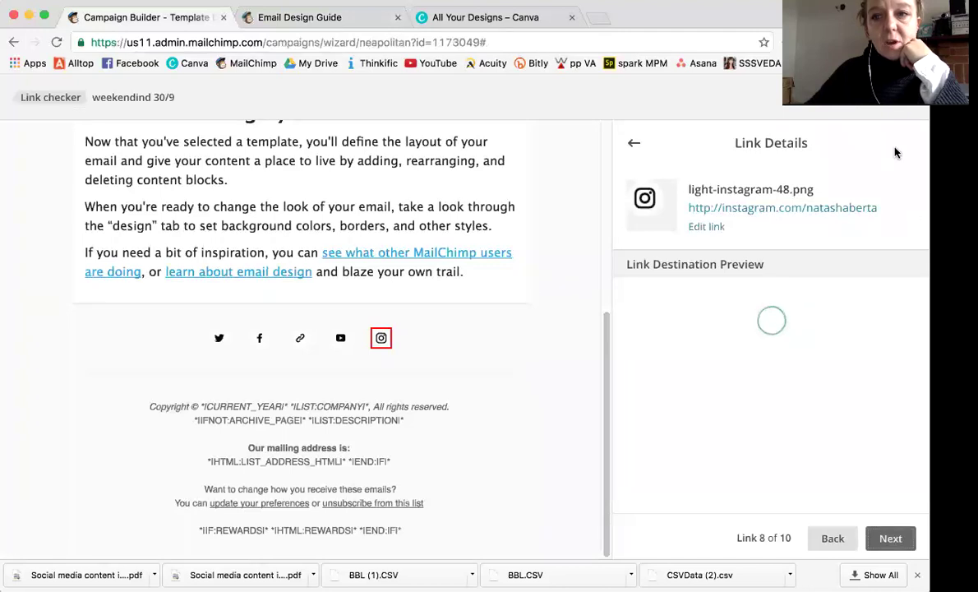
{"action": "left_click", "coordinate": [900, 97]}
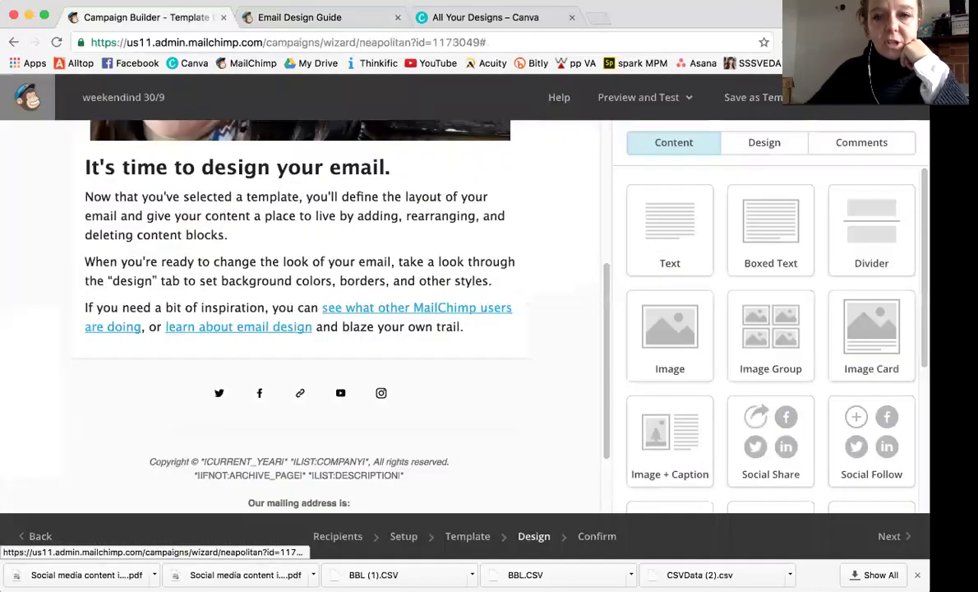
Go to the Confirm step and scroll to the Default text content placeholder warning.
{"action": "left_click", "coordinate": [687, 99]}
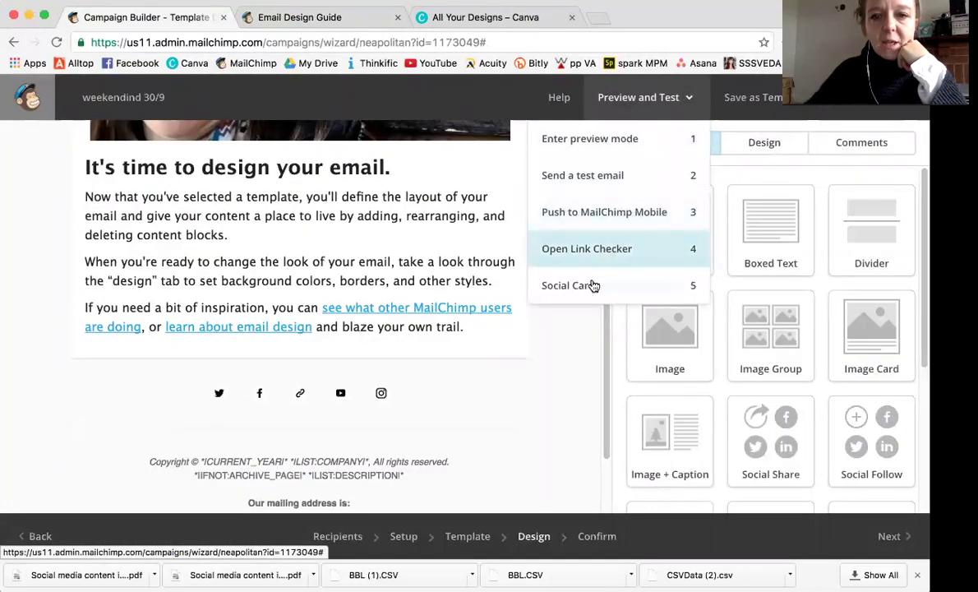
{"action": "left_click", "coordinate": [884, 537]}
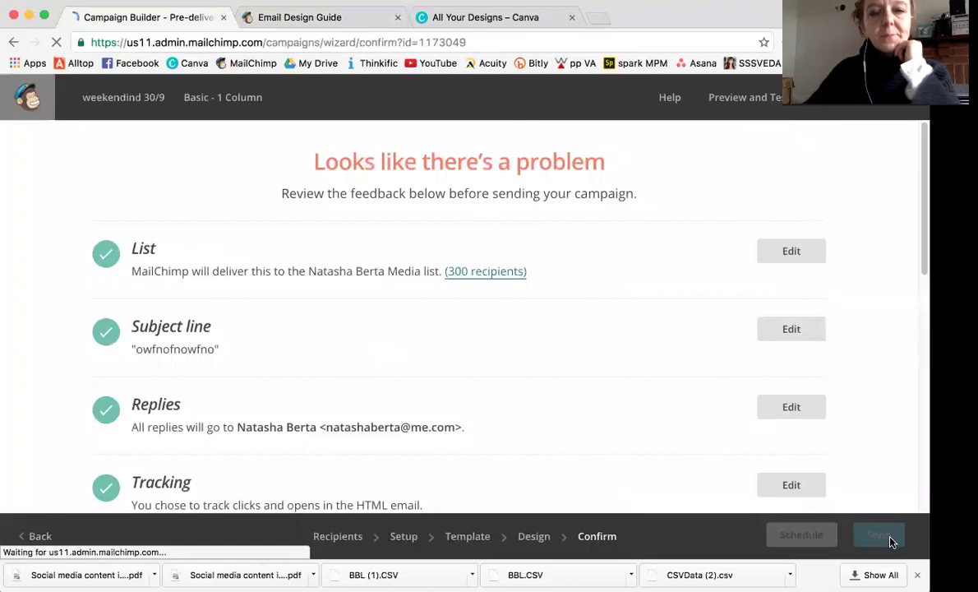
{"action": "scroll", "coordinate": [569, 369], "scroll_direction": "down", "scroll_amount": 5}
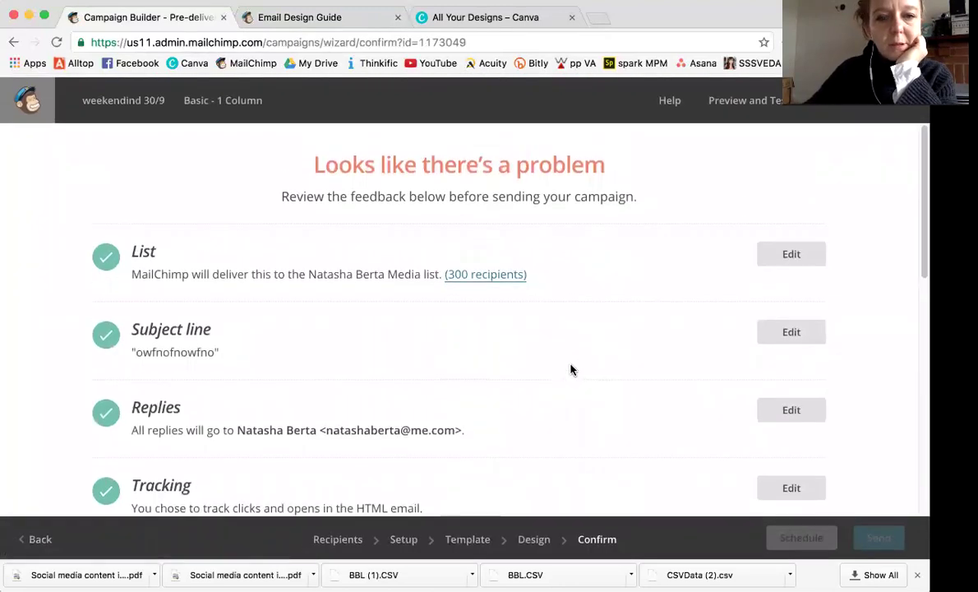
{"action": "scroll", "coordinate": [571, 369], "scroll_direction": "down", "scroll_amount": 3}
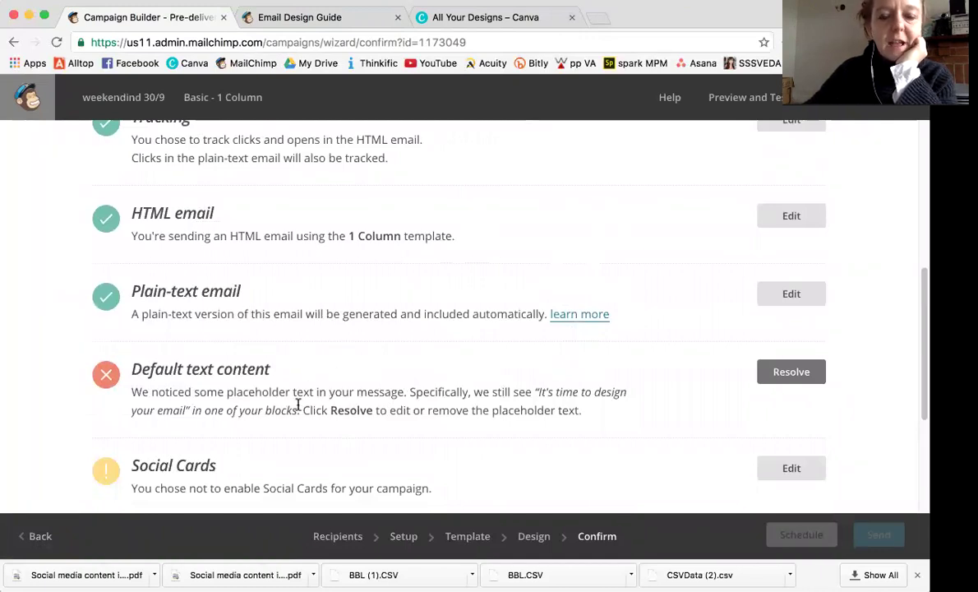
{"action": "scroll", "coordinate": [313, 402], "scroll_direction": "down", "scroll_amount": 3}
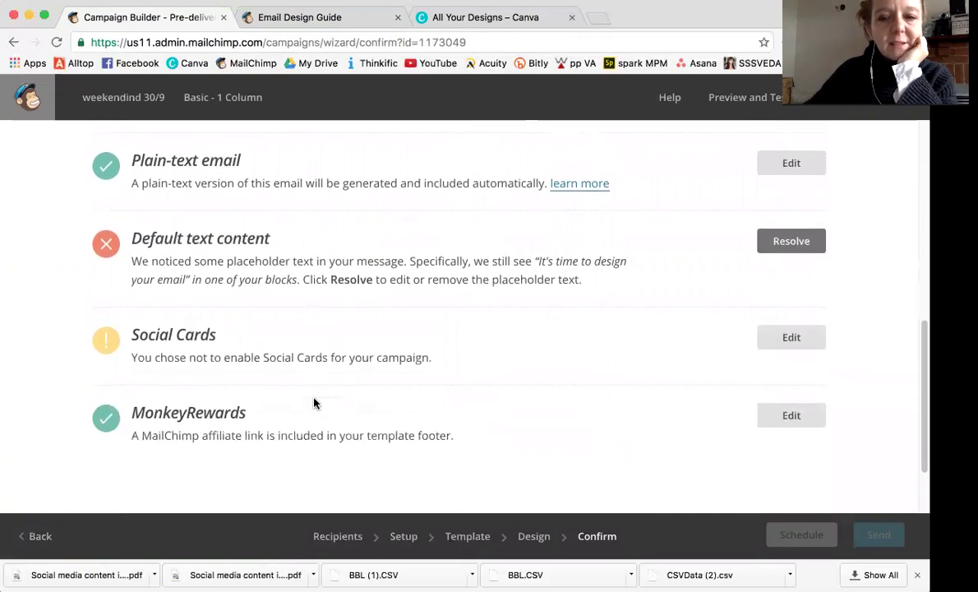
{"action": "scroll", "coordinate": [316, 402], "scroll_direction": "up", "scroll_amount": 10}
{"action": "scroll", "coordinate": [663, 323], "scroll_direction": "down", "scroll_amount": 5}
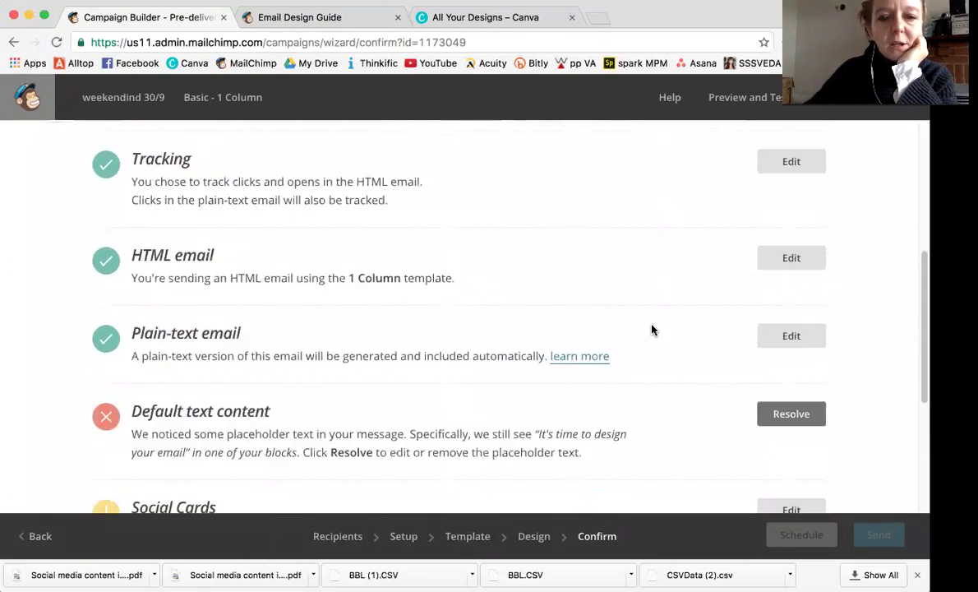
Resolve the placeholder by replacing the heading with 'Hi *|FNAME|*' using the First Name merge tag.
{"action": "left_click", "coordinate": [776, 342]}
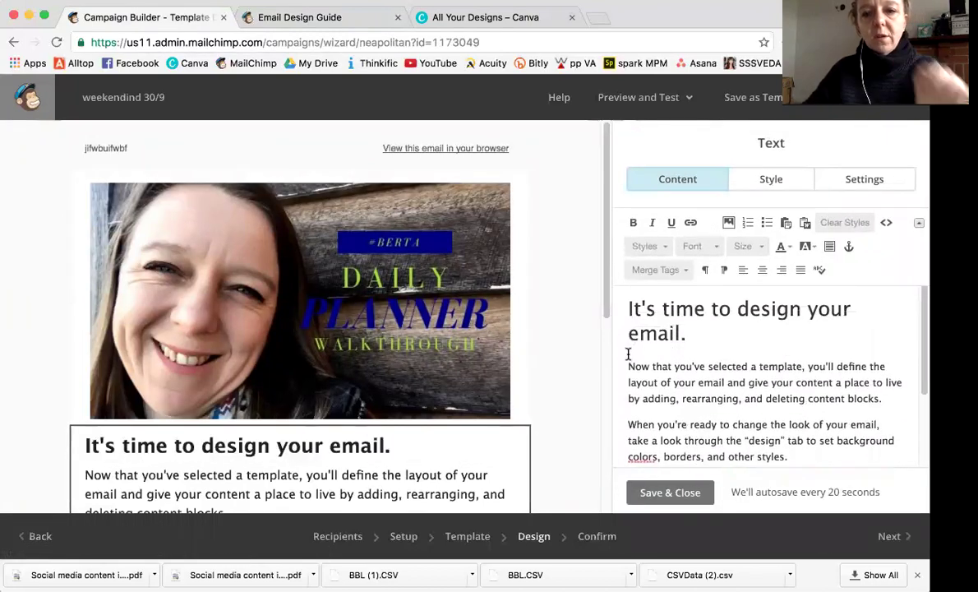
{"action": "left_click_drag", "start_coordinate": [690, 332], "coordinate": [634, 312]}
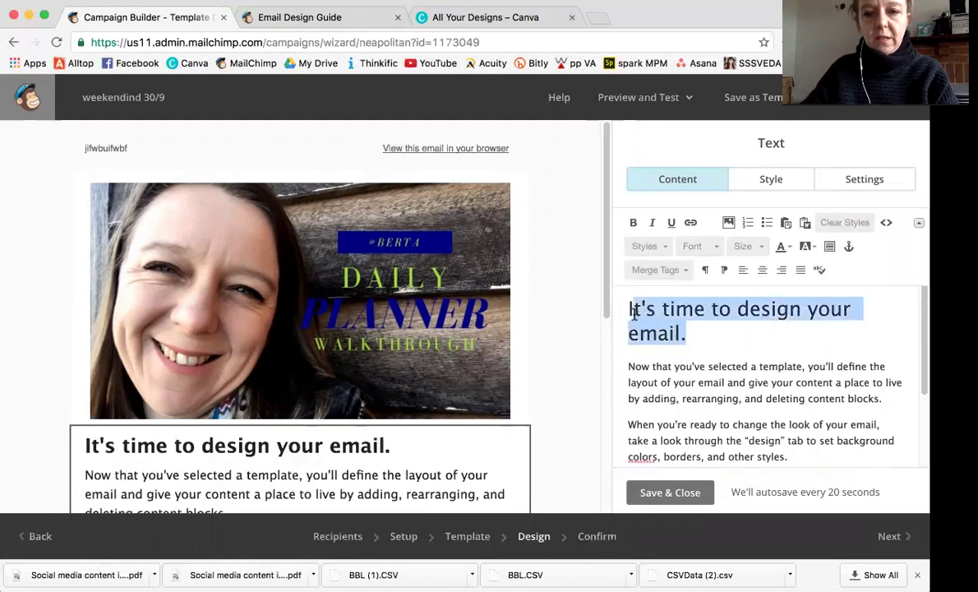
{"action": "type", "text": "Hi"}
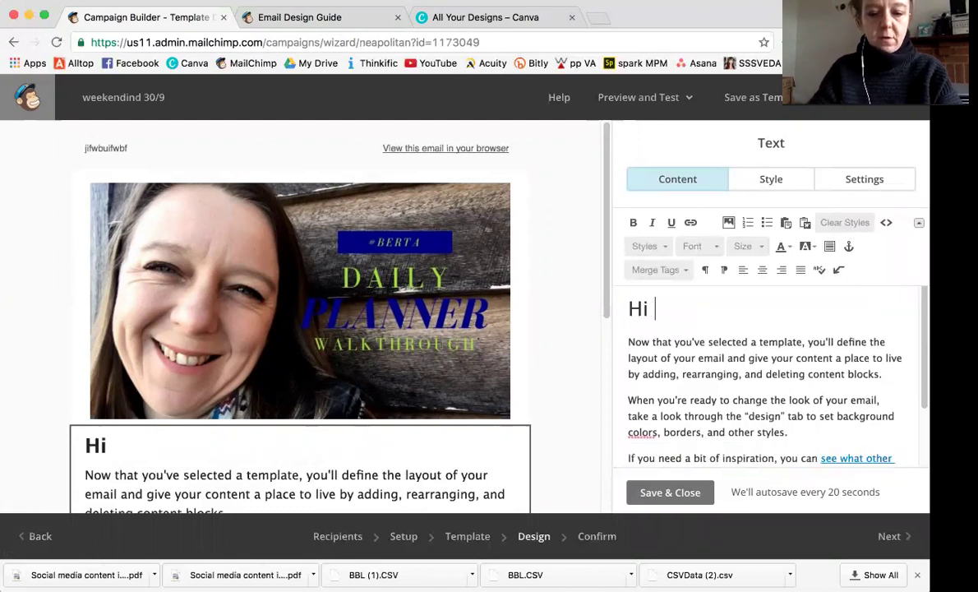
{"action": "left_click", "coordinate": [684, 276]}
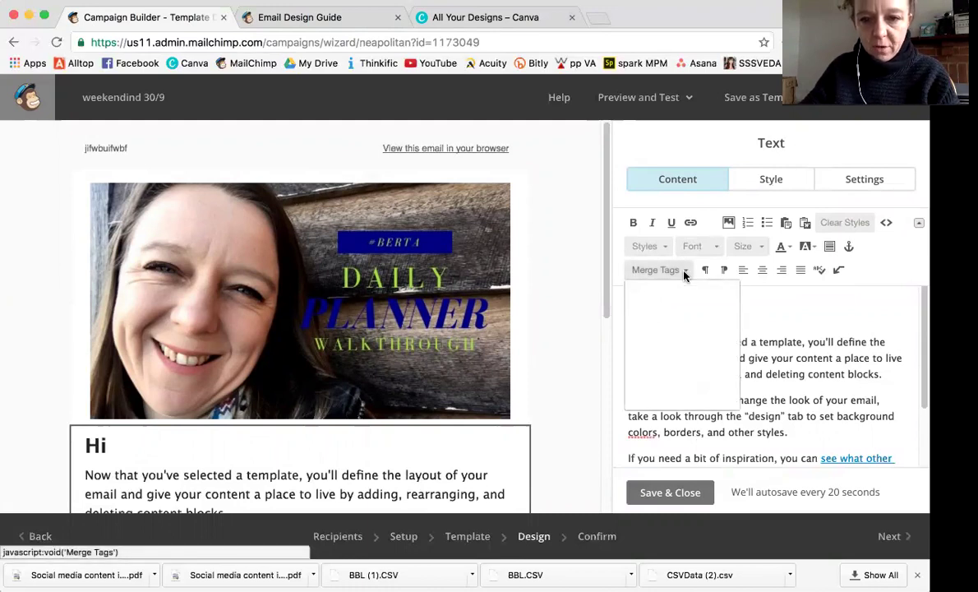
{"action": "left_click", "coordinate": [657, 346]}
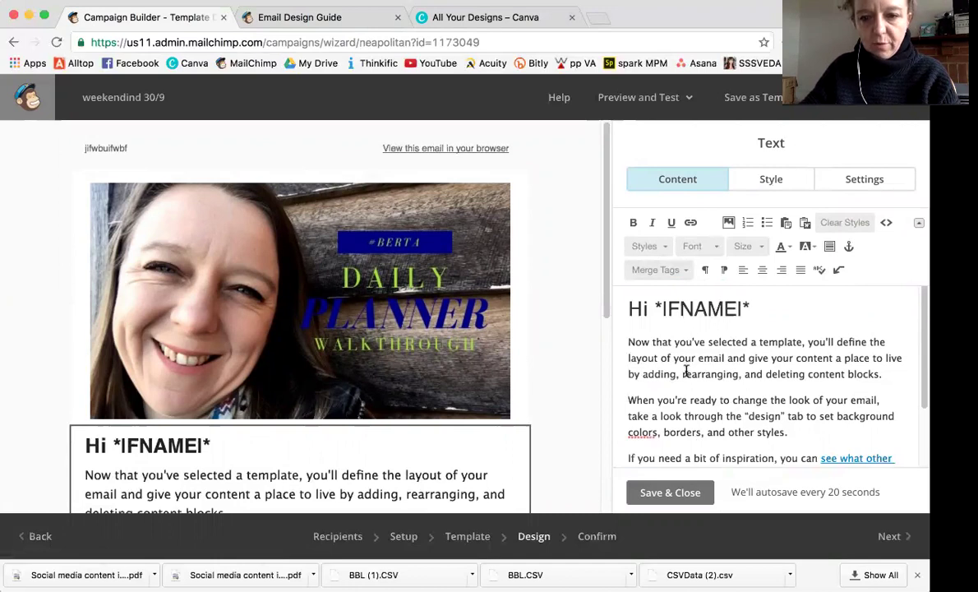
Replace the placeholder body text with 'Personalise you r email' and save the block.
{"action": "left_click", "coordinate": [629, 342]}
{"action": "key", "text": "super+shift+Down"}
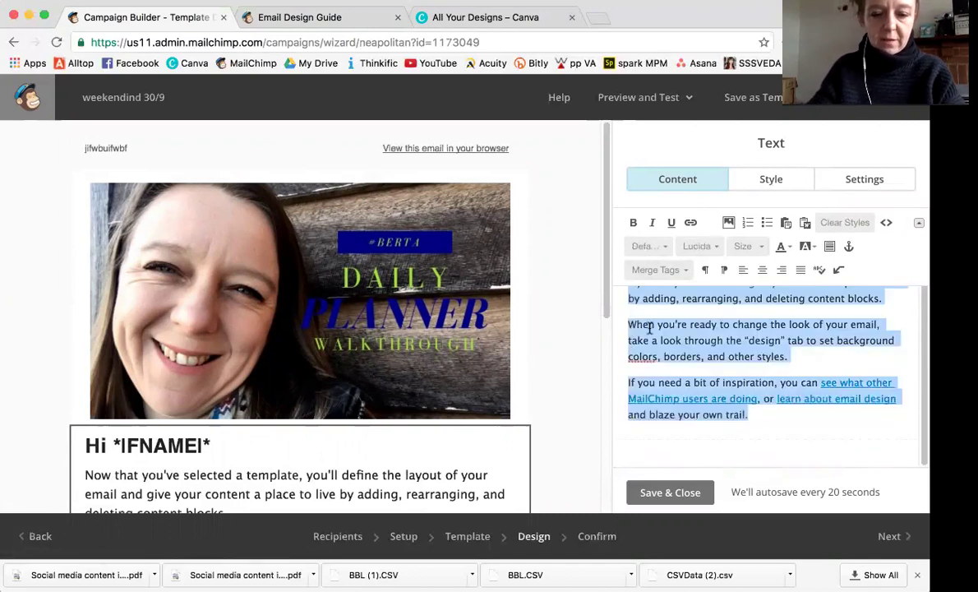
{"action": "type", "text": "Personalise "}
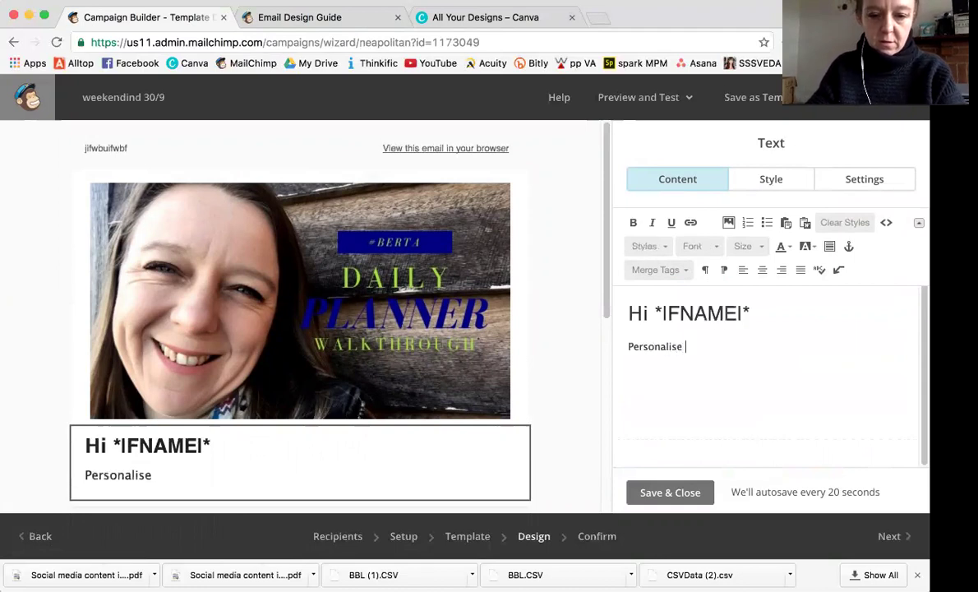
{"action": "type", "text": "you r email"}
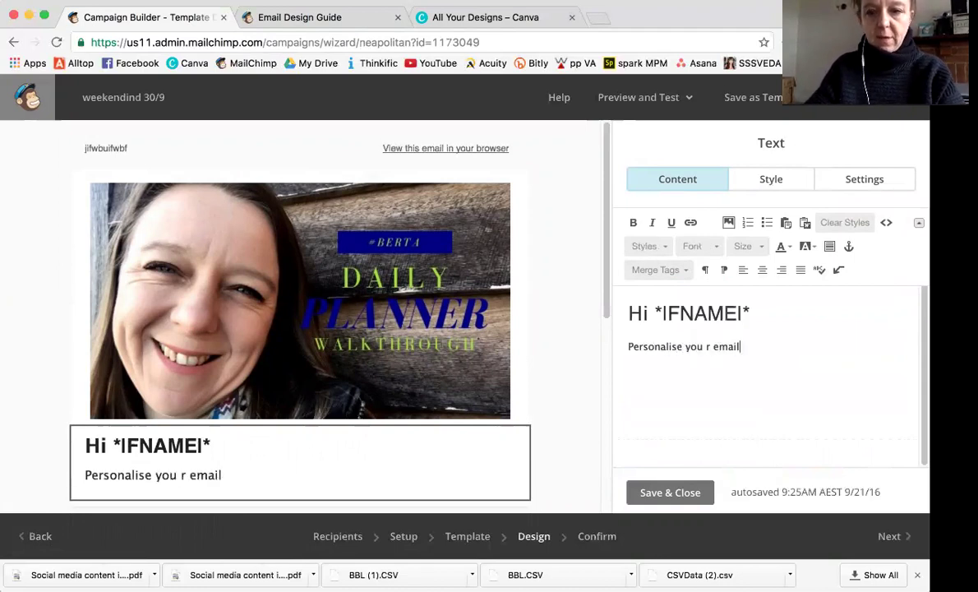
{"action": "left_click", "coordinate": [655, 493]}
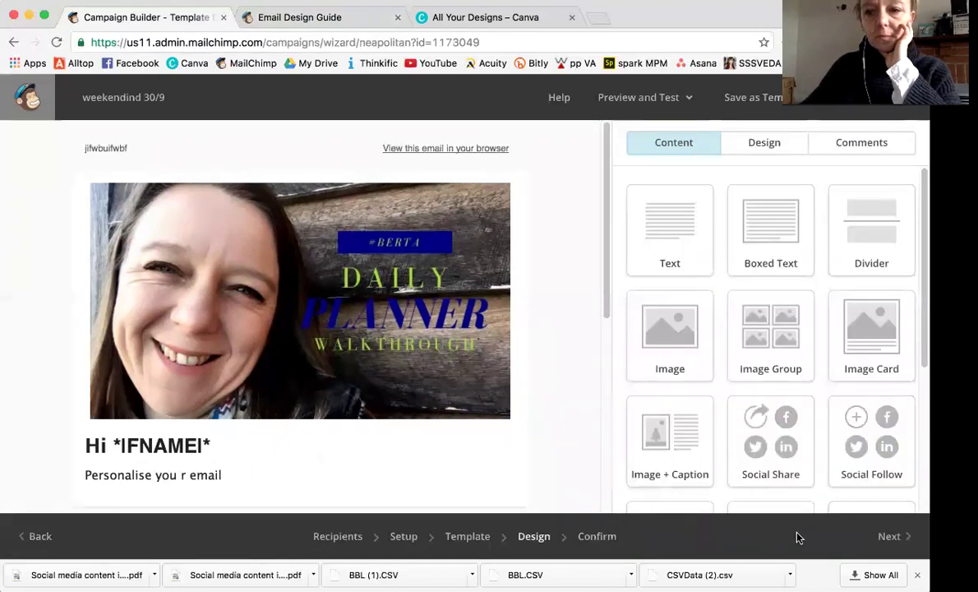
Continue to the Confirm step and scroll through the 'You're all set to send!' checklist.
{"action": "left_click", "coordinate": [876, 540]}
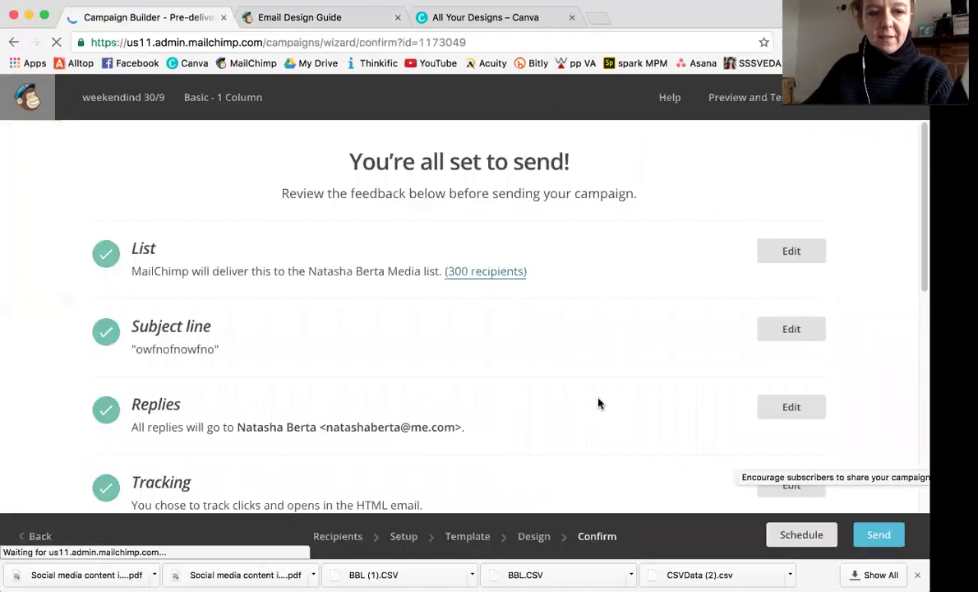
{"action": "scroll", "coordinate": [599, 402], "scroll_direction": "down", "scroll_amount": 5}
{"action": "scroll", "coordinate": [598, 402], "scroll_direction": "down", "scroll_amount": 2}
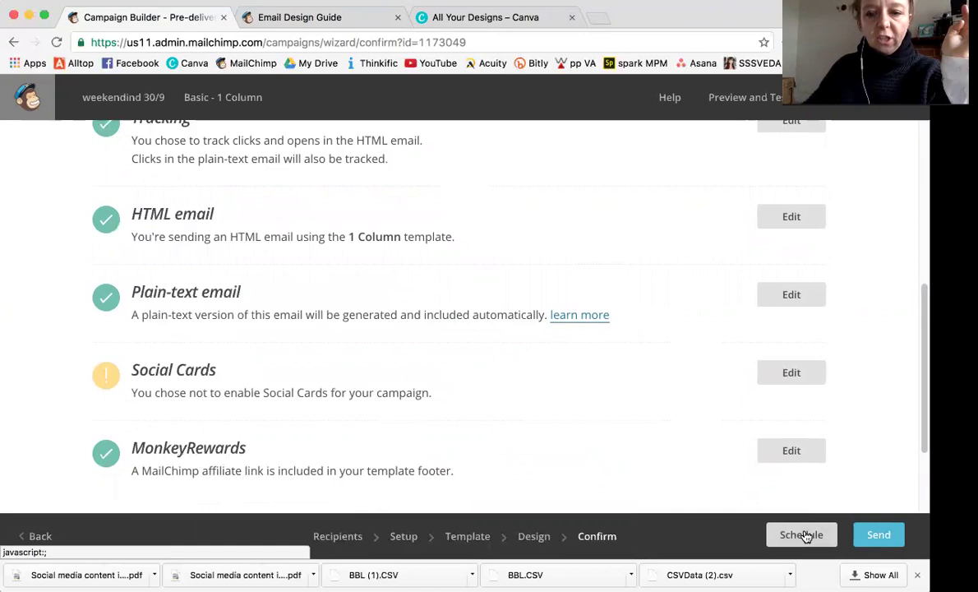
Open Schedule and review the delivery date, time and account time-zone settings.
{"action": "left_click", "coordinate": [801, 535]}
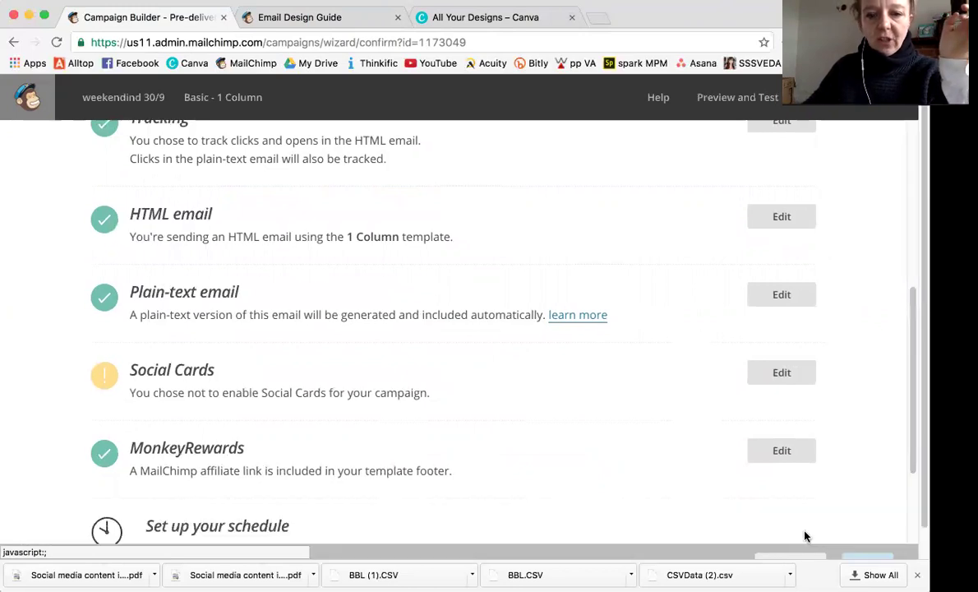
{"action": "scroll", "coordinate": [581, 485], "scroll_direction": "down", "scroll_amount": 5}
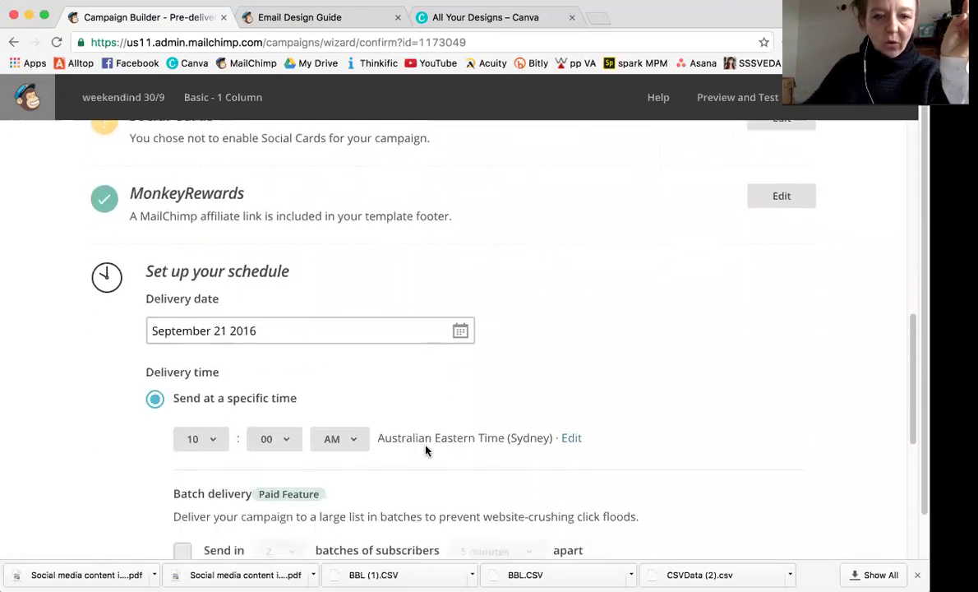
{"action": "scroll", "coordinate": [464, 426], "scroll_direction": "down", "scroll_amount": 1}
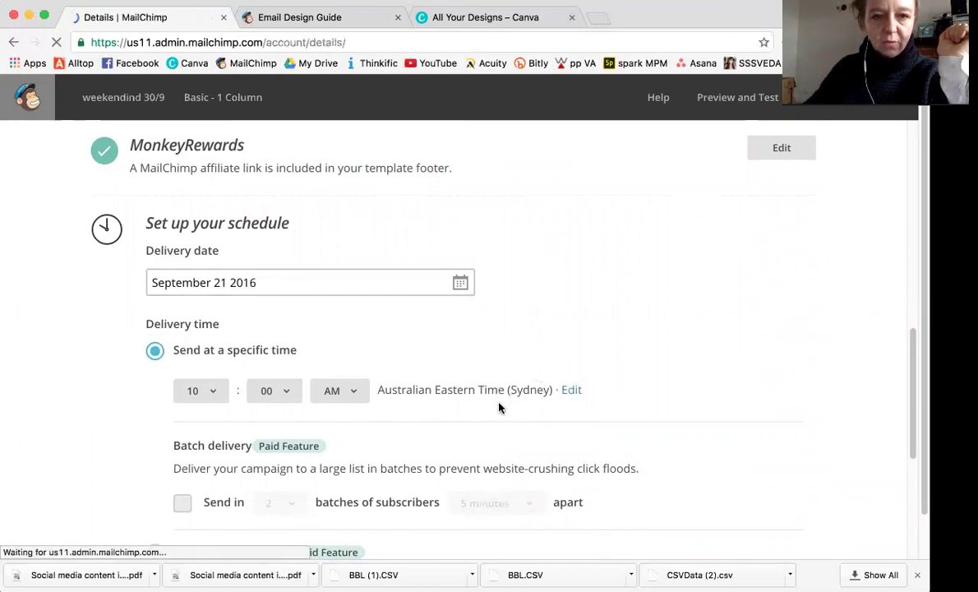
{"action": "scroll", "coordinate": [272, 488], "scroll_direction": "down", "scroll_amount": 5}
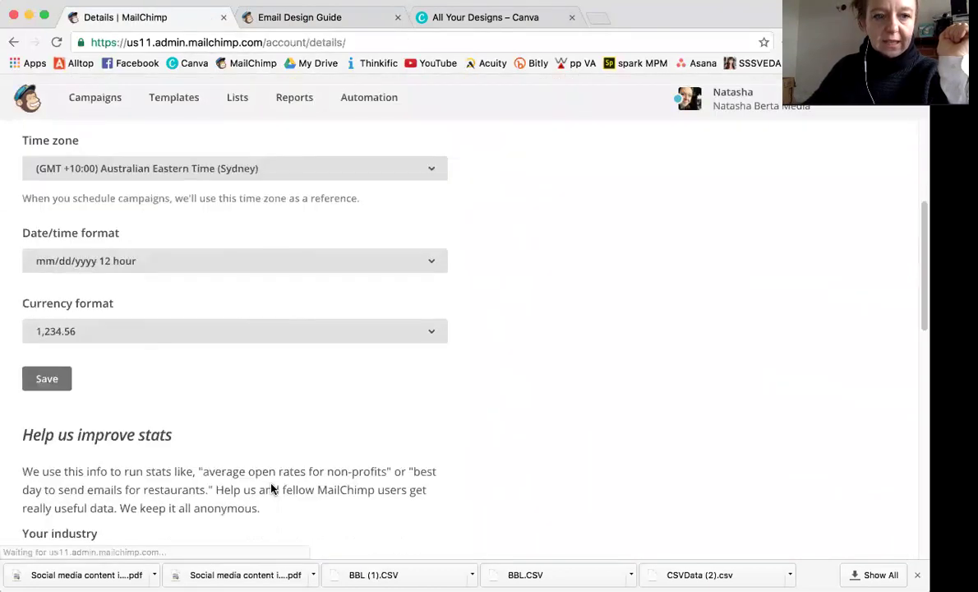
{"action": "scroll", "coordinate": [272, 489], "scroll_direction": "down", "scroll_amount": 10}
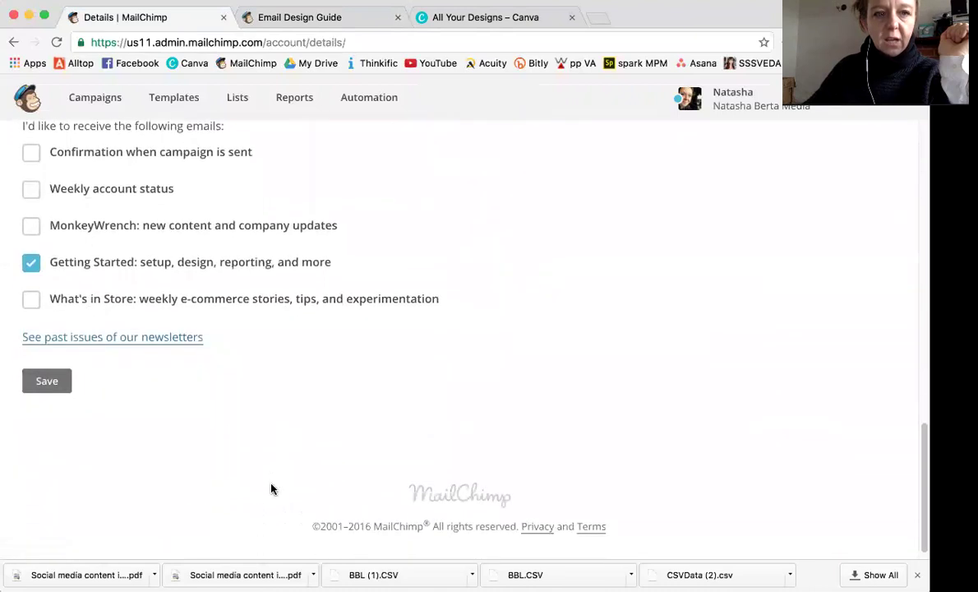
{"action": "scroll", "coordinate": [272, 489], "scroll_direction": "up", "scroll_amount": 15}
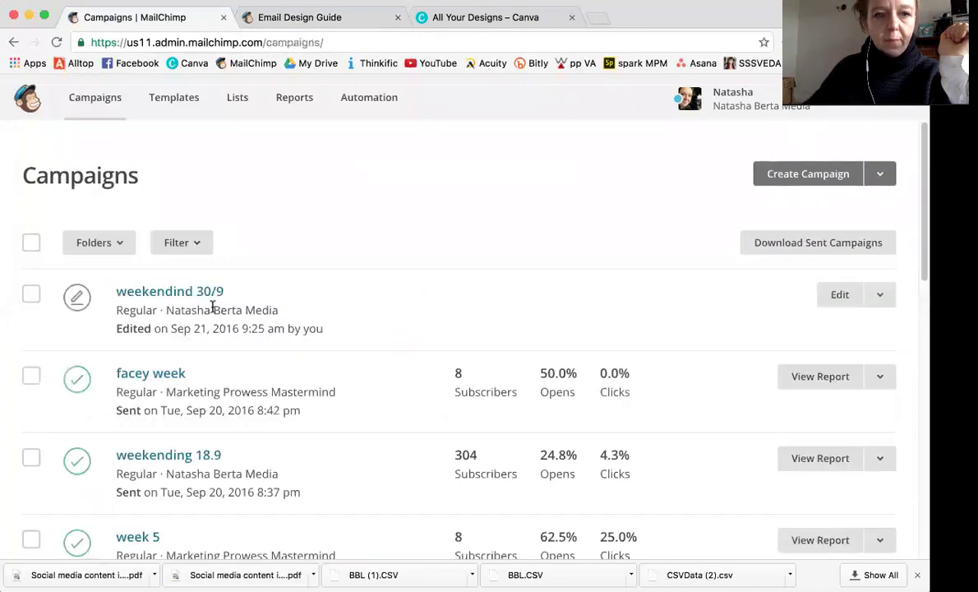
Reopen the weekendind 30/9 draft and start sending it to 300 subscribers.
{"action": "left_click", "coordinate": [180, 299]}
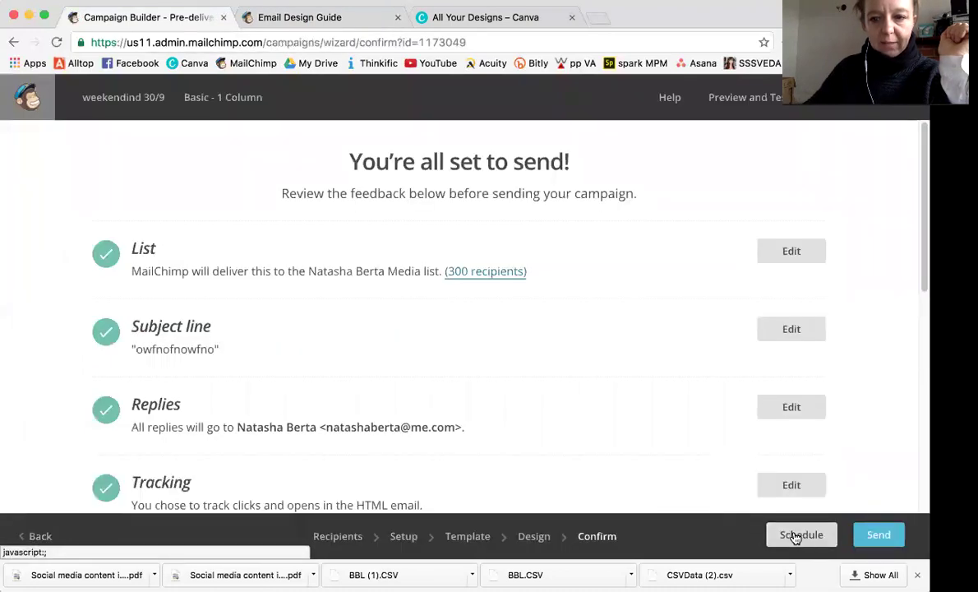
{"action": "left_click", "coordinate": [876, 536]}
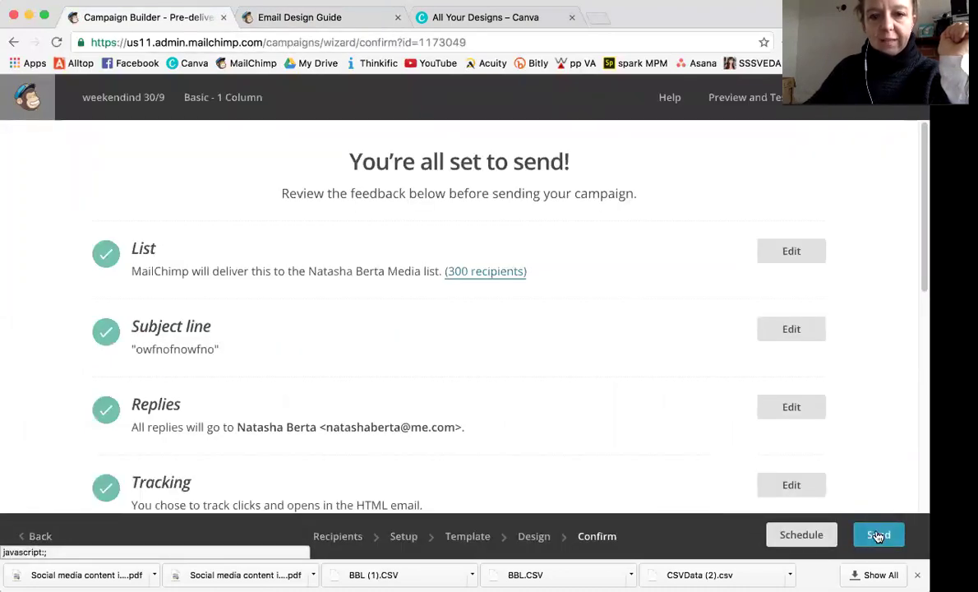